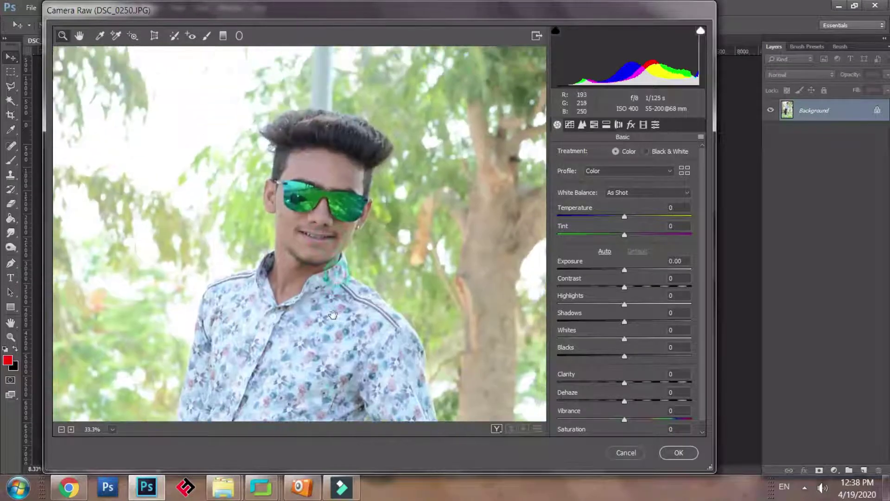
- Sample the hair as the white balance reference for Temperature -9, and set Tint to -13
click(100, 36)
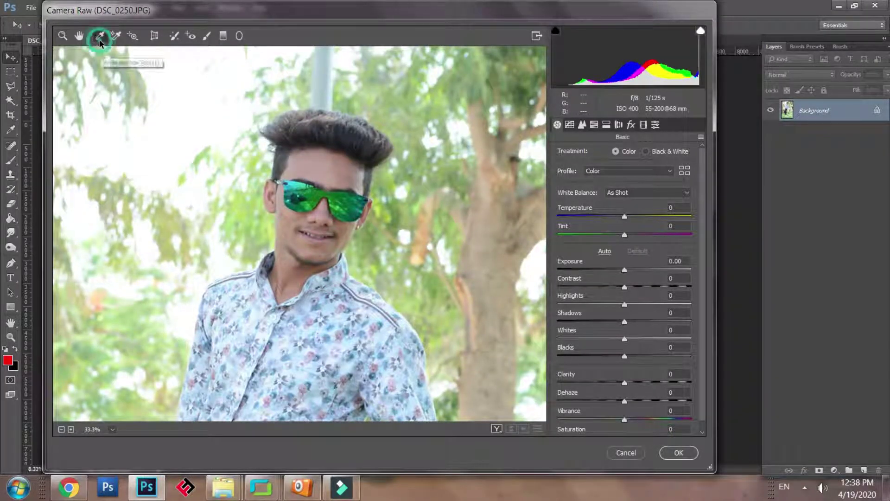
click(350, 148)
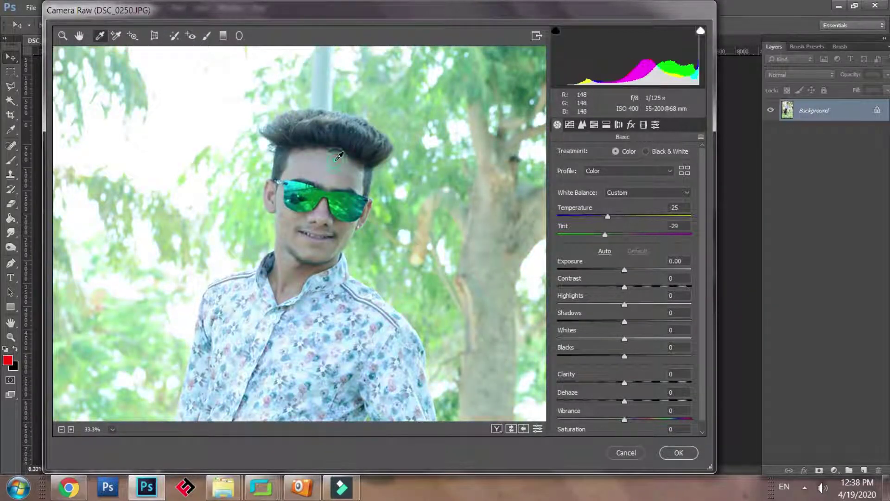
click(287, 149)
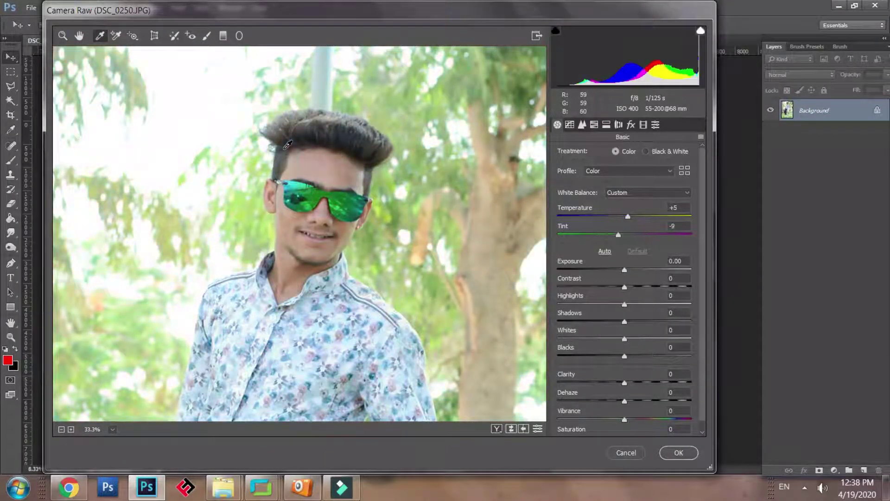
click(308, 140)
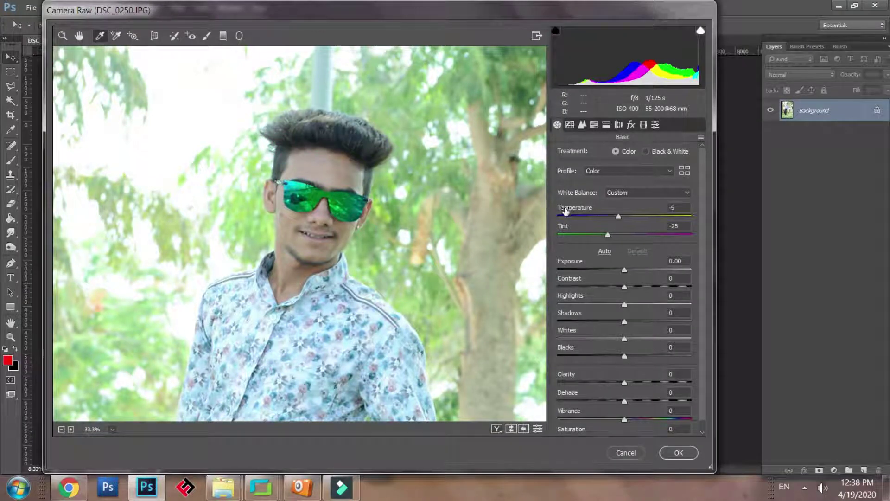
click(619, 217)
drag(612, 234, 615, 235)
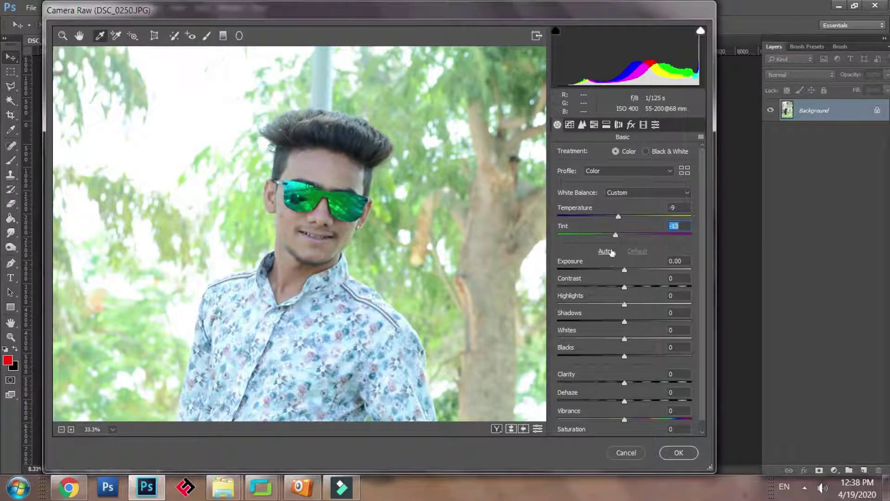
- Lower the photo's Exposure to -0.05 and raise its Contrast to +19
drag(617, 268, 623, 268)
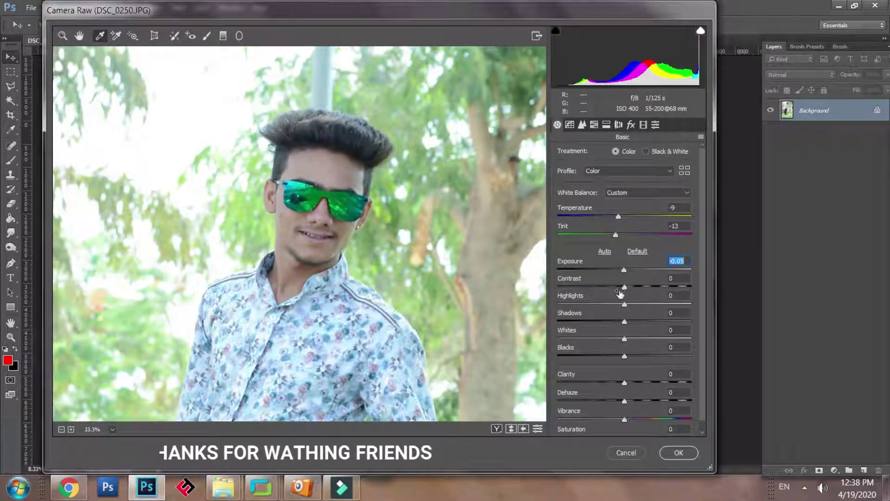
click(623, 288)
drag(625, 290, 638, 288)
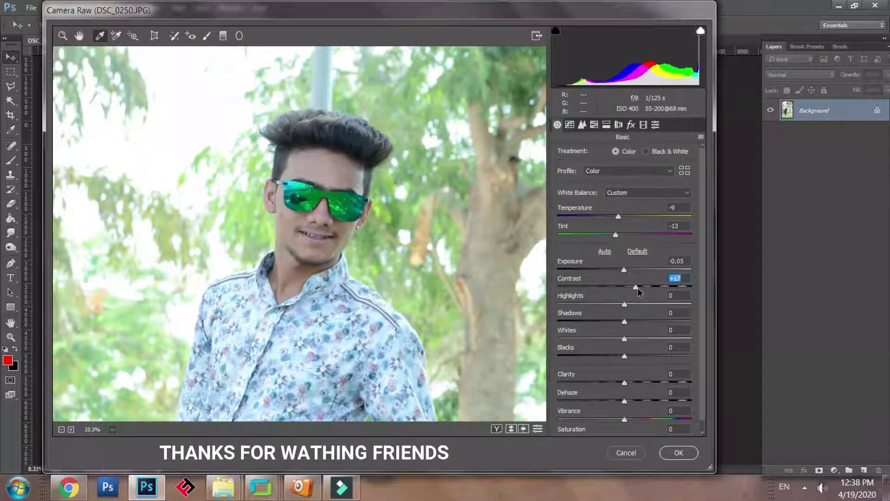
- Darken the photo's tones with Shadows at -39, Blacks at -20 and Highlights at -100
drag(624, 321, 595, 315)
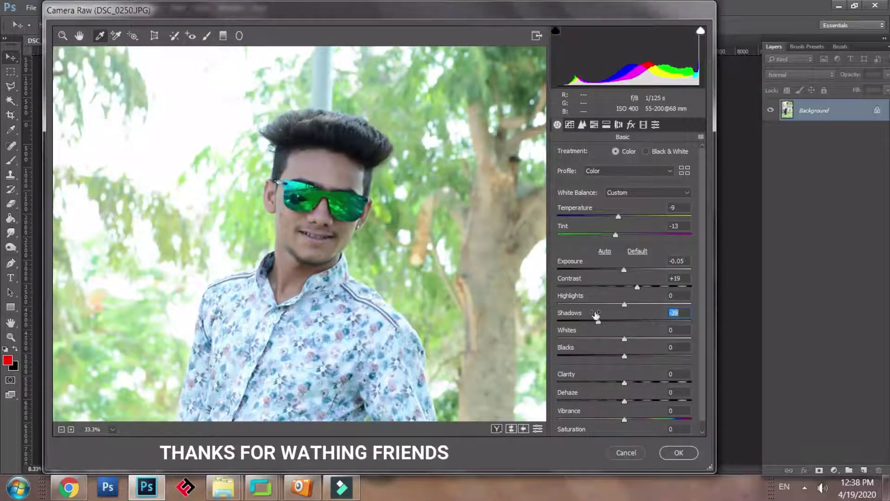
mouse_move(626, 357)
mouse_down()
mouse_move(600, 355)
mouse_move(611, 355)
mouse_up()
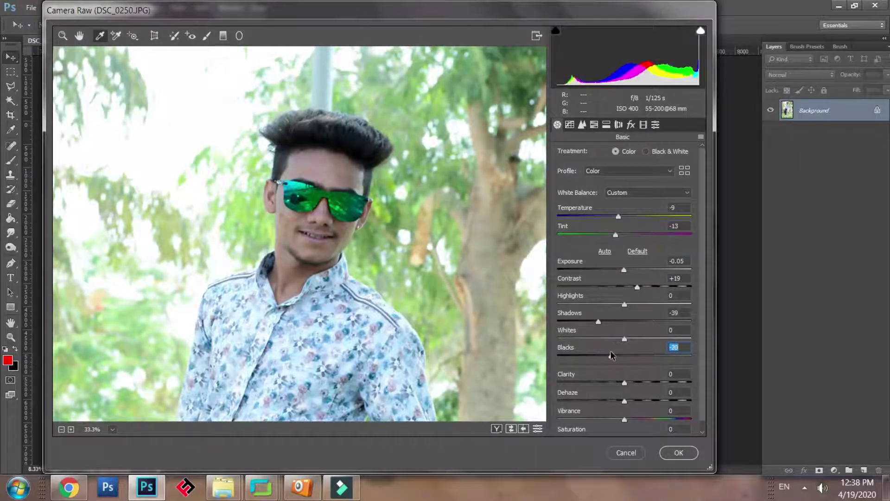
drag(618, 306, 544, 298)
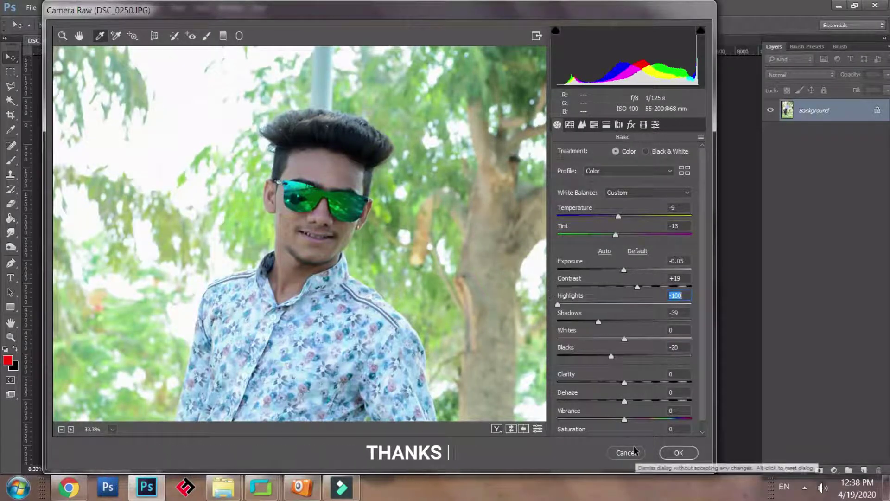
- Raise the photo's Vibrance to +31 and Clarity to +14
key(ctrl+0)
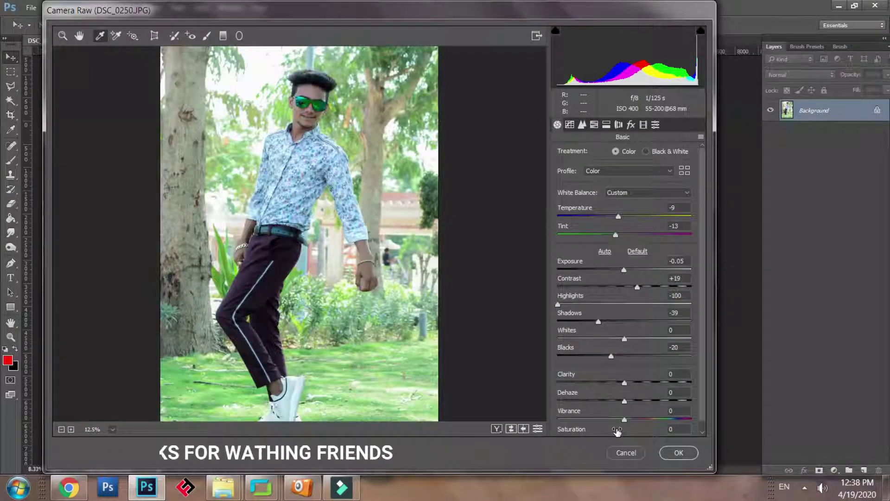
key(ctrl+minus)
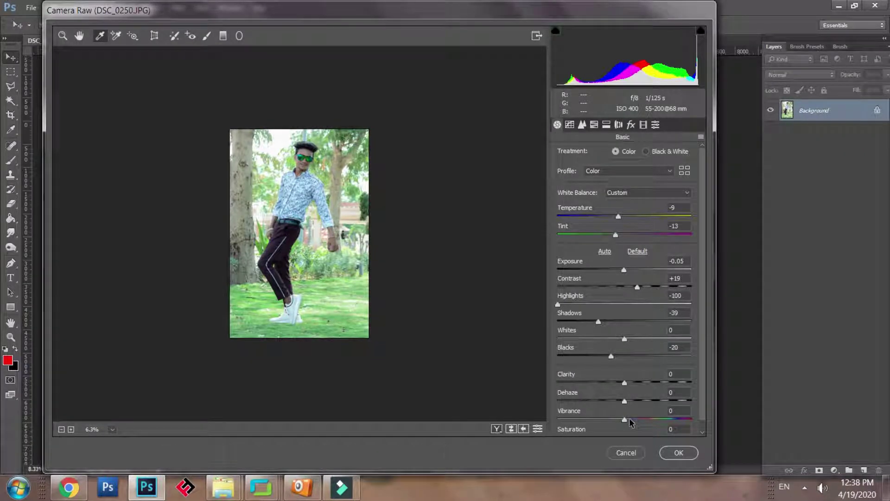
drag(625, 419, 649, 418)
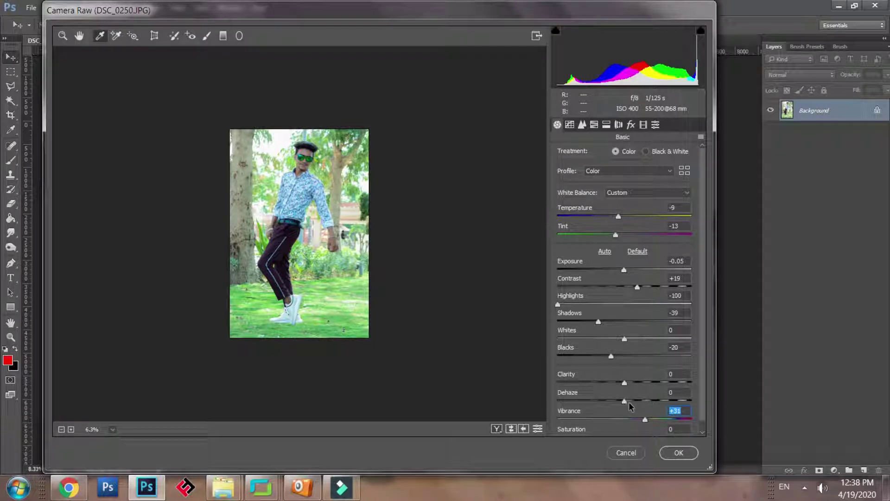
drag(626, 383, 636, 383)
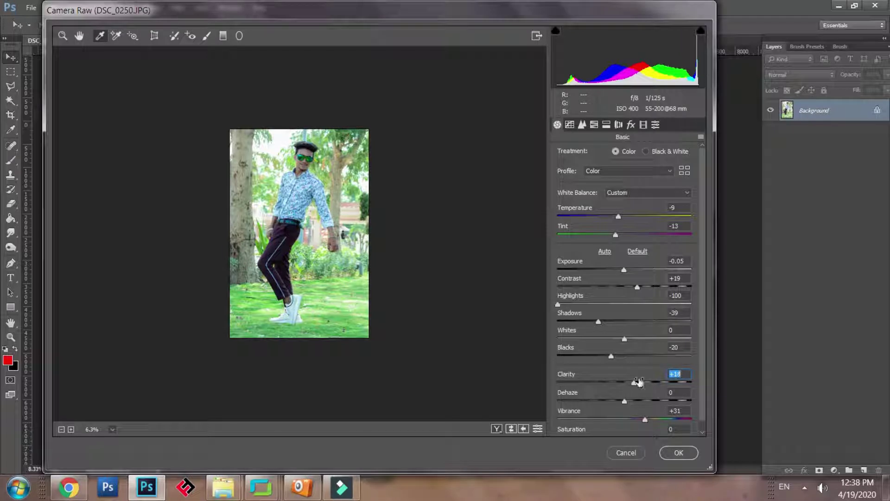
- In the Calibration settings, set the Red Primary Hue to +94 and Saturation to +61
click(644, 125)
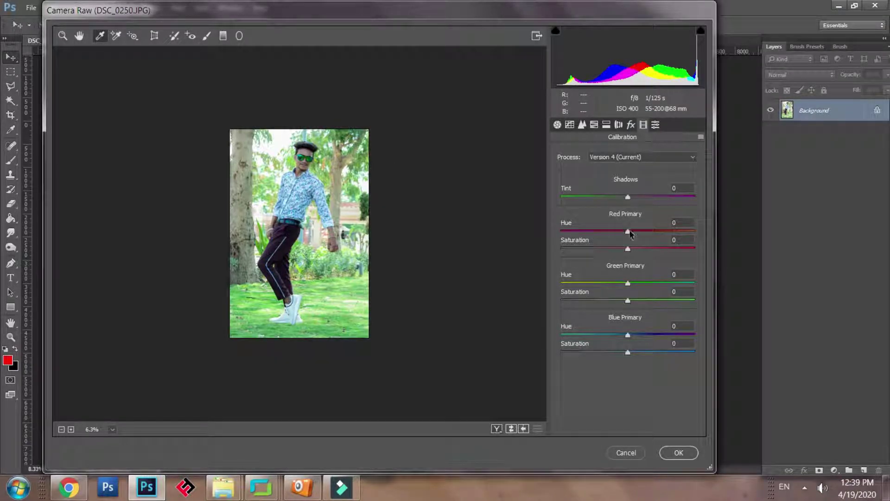
drag(629, 233, 689, 251)
drag(628, 250, 667, 260)
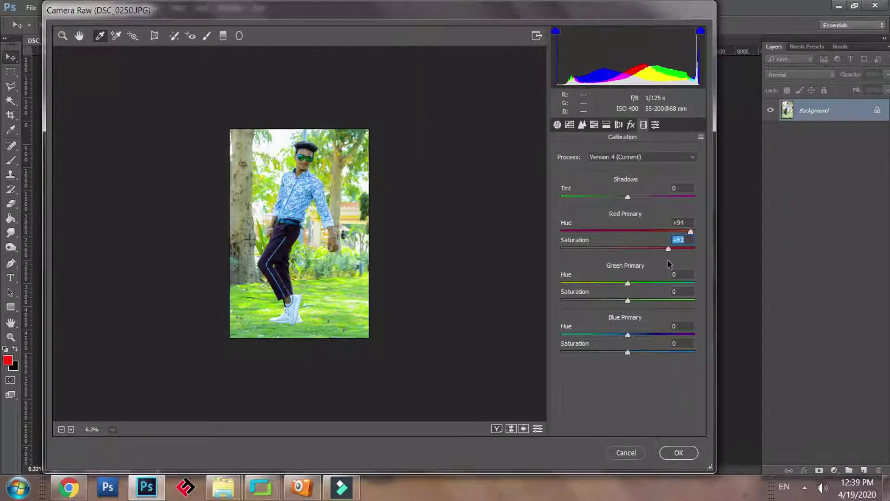
- Check the subject closer up and raise the Red Primary Saturation to +74
key(ctrl+plus)
key(ctrl+plus)
key(ctrl+plus)
key(ctrl+plus)
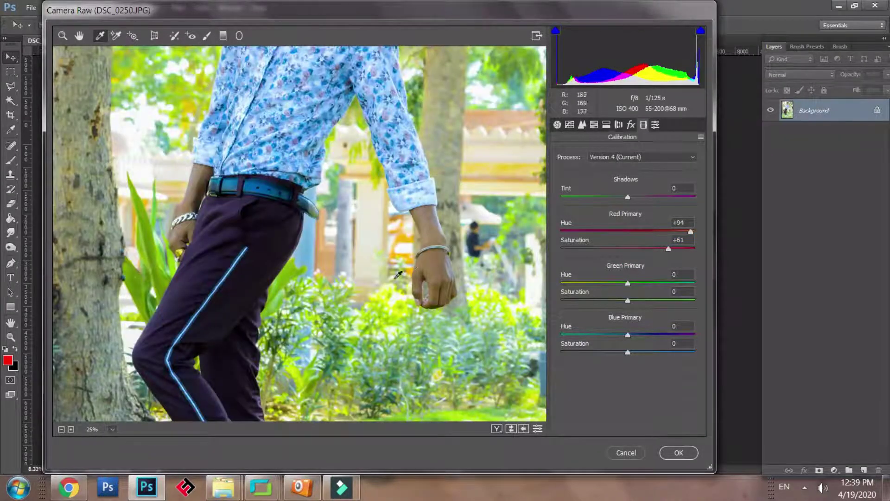
scroll(399, 274, up, 5)
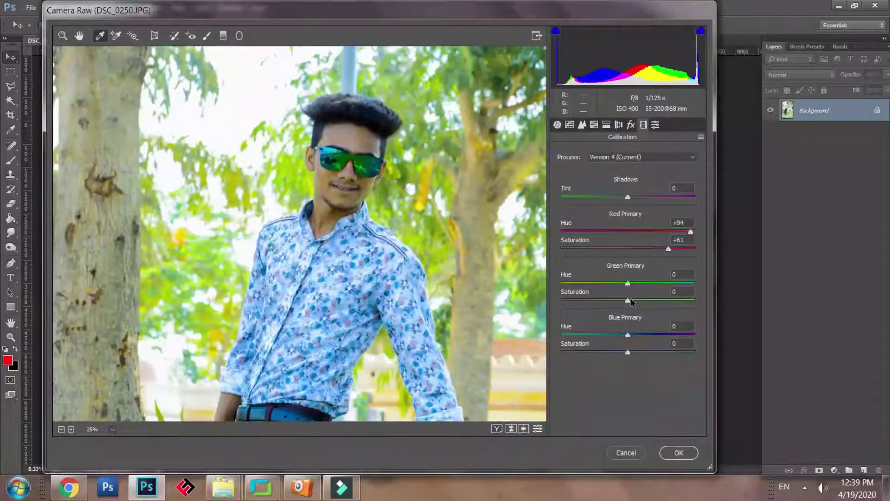
click(663, 249)
mouse_move(662, 249)
mouse_down()
mouse_move(685, 251)
mouse_move(676, 256)
mouse_up()
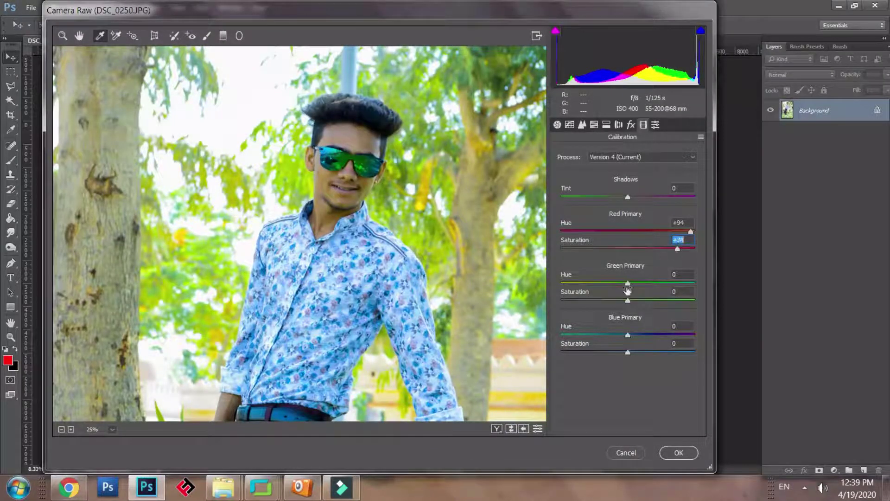
- Set the Green Primary Hue to +49 and Saturation to +94, and the Blue Primary Hue to +100
drag(628, 283, 690, 299)
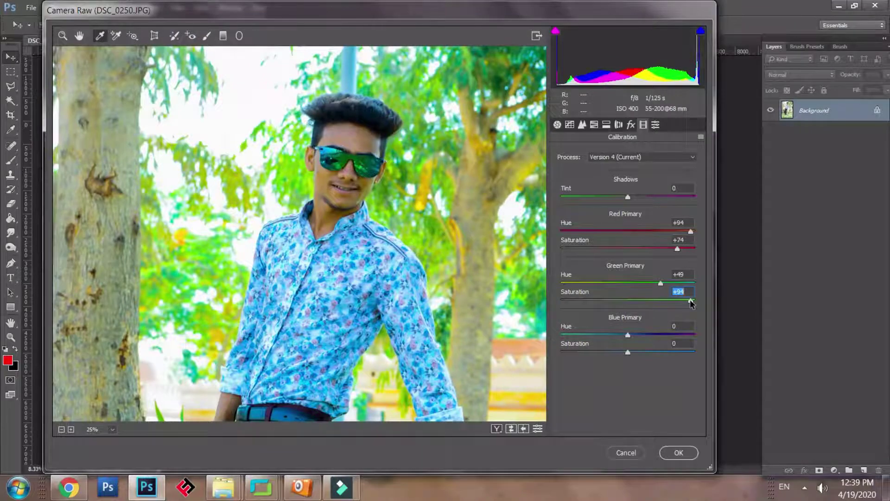
drag(514, 342, 512, 178)
drag(433, 376, 426, 124)
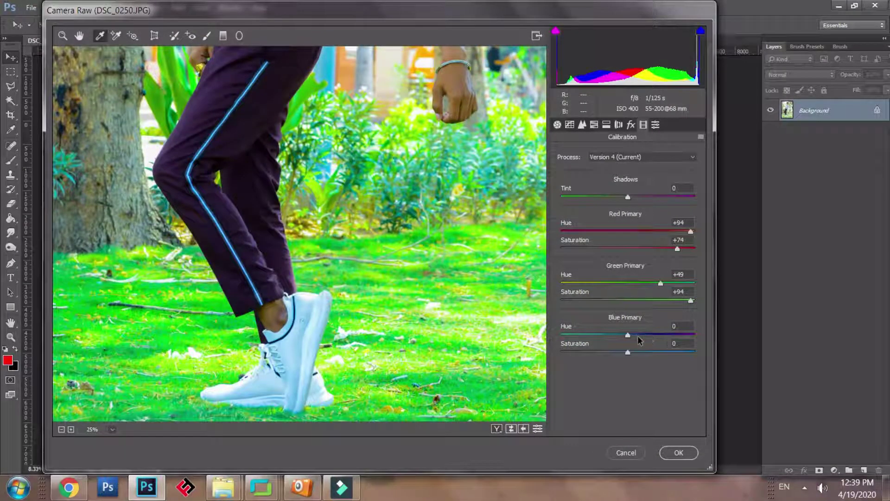
drag(637, 335, 701, 334)
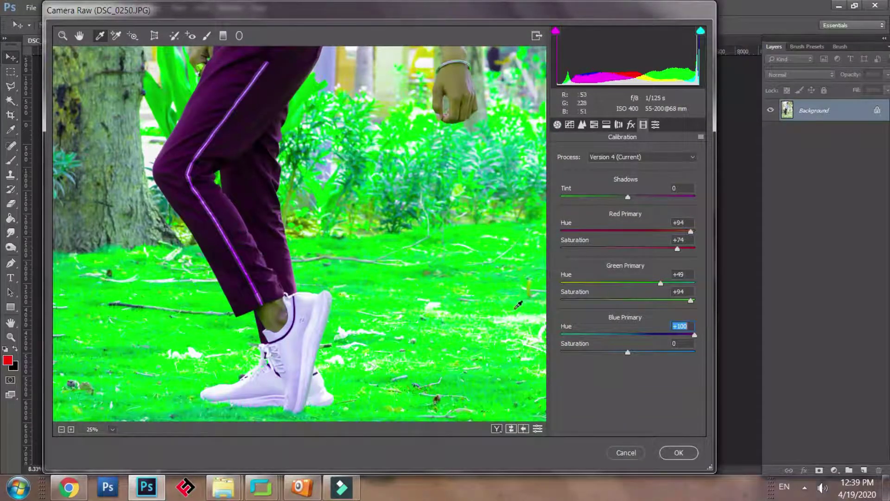
- Try other Blue Primary Hue and Saturation values while checking the face and shirt up close
drag(456, 153, 450, 282)
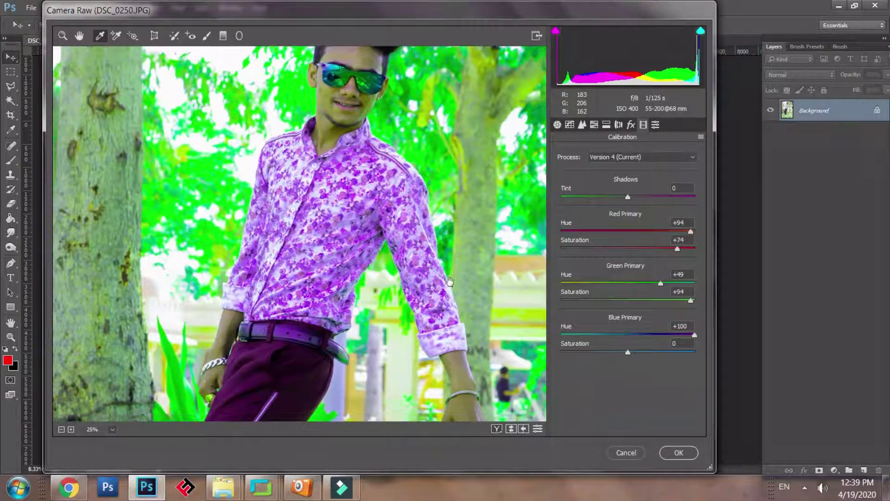
drag(413, 215, 438, 341)
key(ctrl+plus)
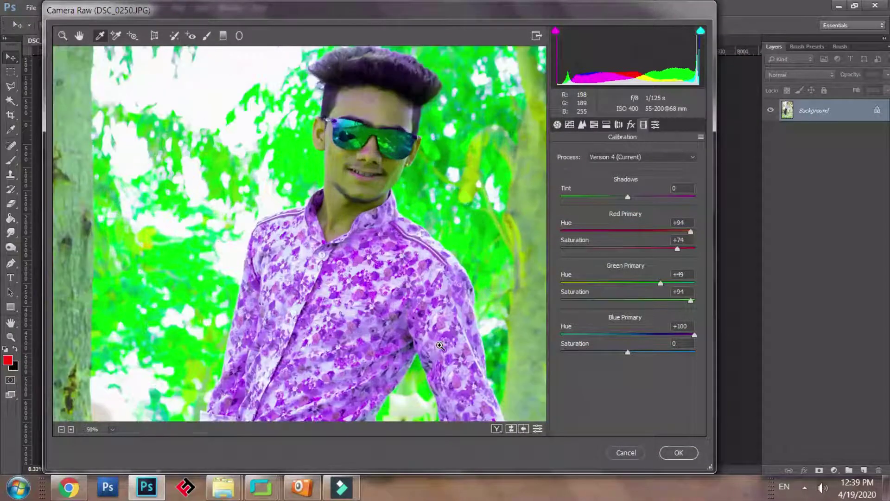
key(ctrl+plus)
drag(390, 261, 354, 365)
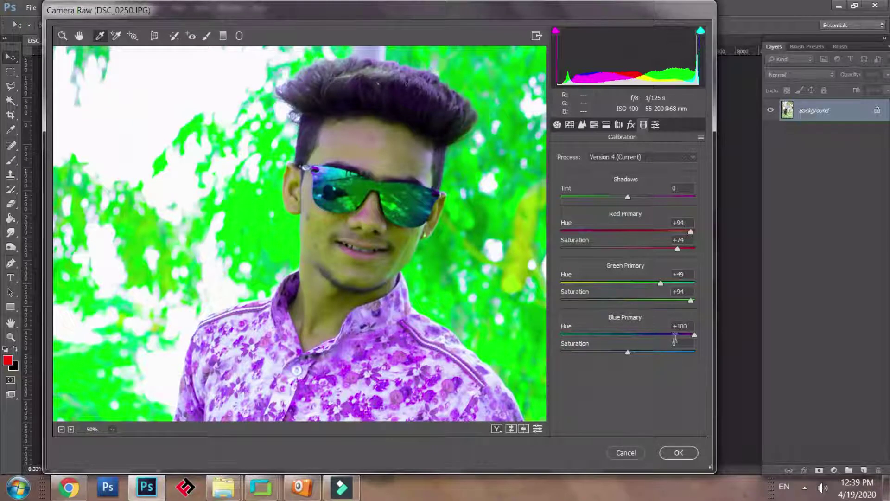
mouse_move(693, 335)
mouse_down()
mouse_move(655, 328)
mouse_move(698, 335)
mouse_up()
mouse_move(632, 352)
mouse_down()
mouse_move(661, 355)
mouse_move(624, 350)
mouse_up()
- Try shifting the Shadows Tint in the Calibration settings, and reset it to 0
ctrl+click(443, 264)
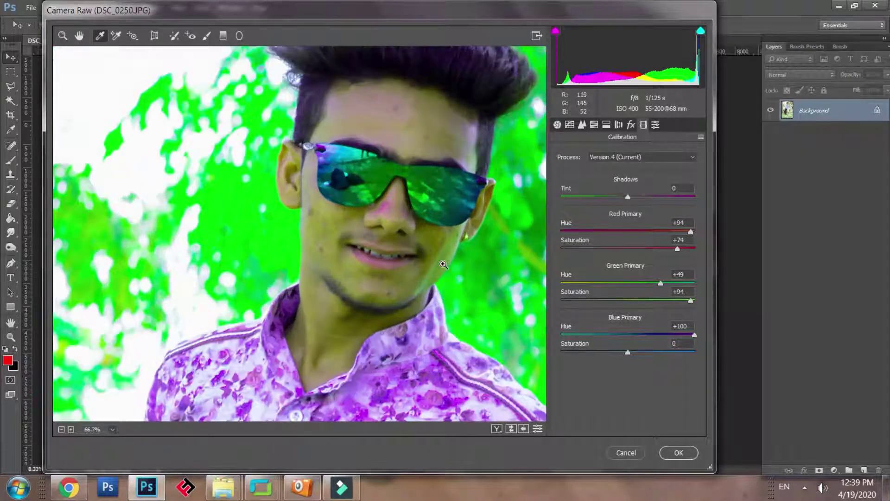
drag(608, 197, 571, 196)
mouse_move(633, 205)
mouse_down()
mouse_move(709, 215)
mouse_move(628, 214)
mouse_up()
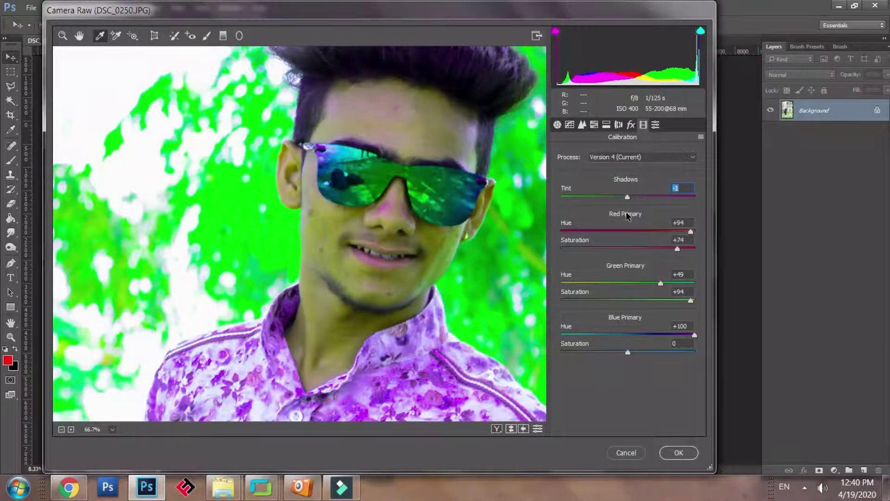
text(0)
- In the Basic adjustments, set Saturation to +30 and Vibrance to +5, and reset the white balance Tint to 0
key(ctrl+minus)
key(ctrl+minus)
key(ctrl+minus)
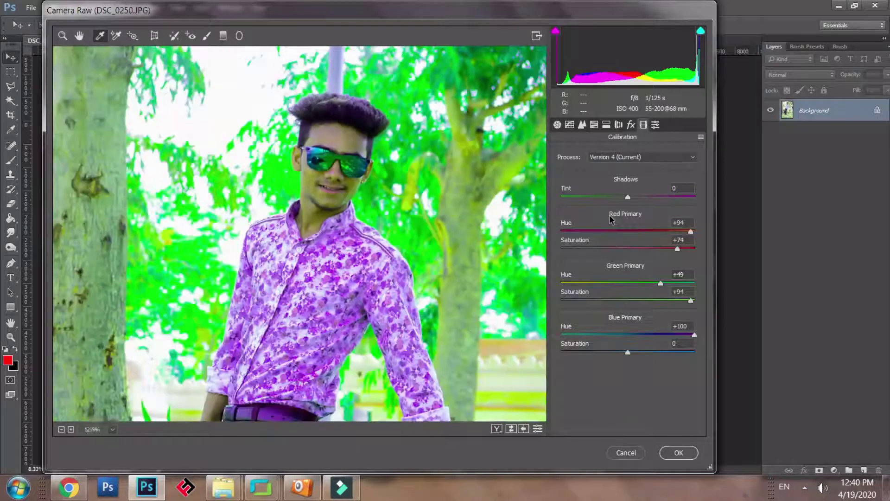
key(ctrl+minus)
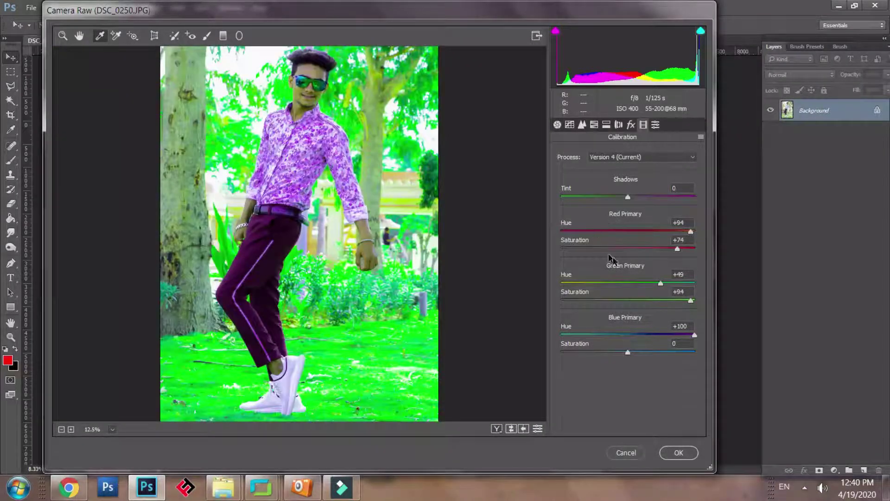
click(569, 125)
click(580, 126)
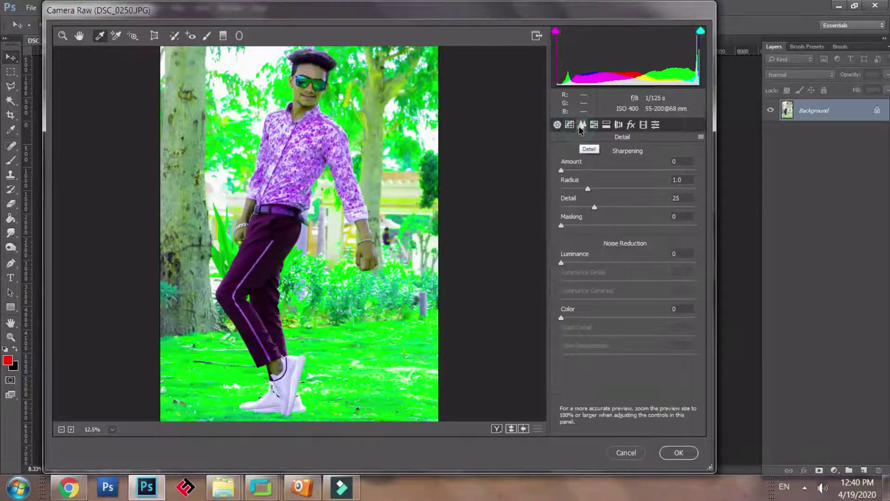
click(557, 125)
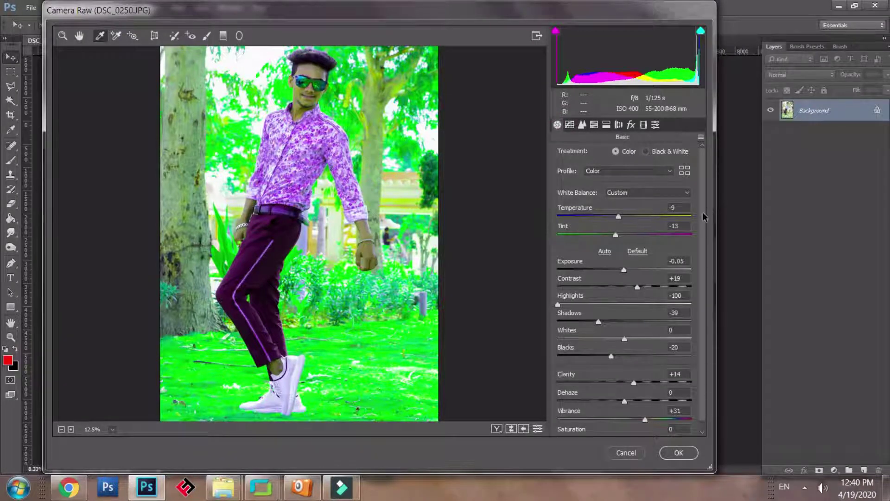
drag(703, 216, 700, 267)
drag(624, 427, 622, 398)
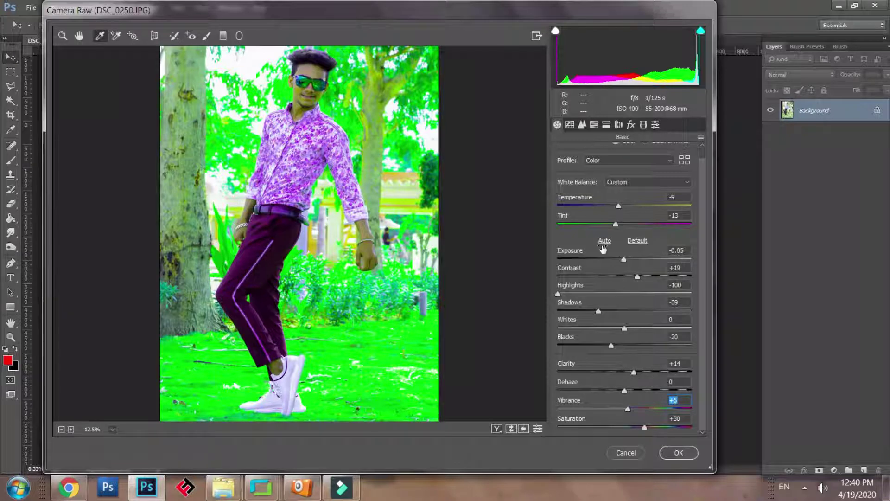
mouse_move(616, 226)
mouse_down()
mouse_move(607, 224)
mouse_move(623, 225)
mouse_up()
text(0)
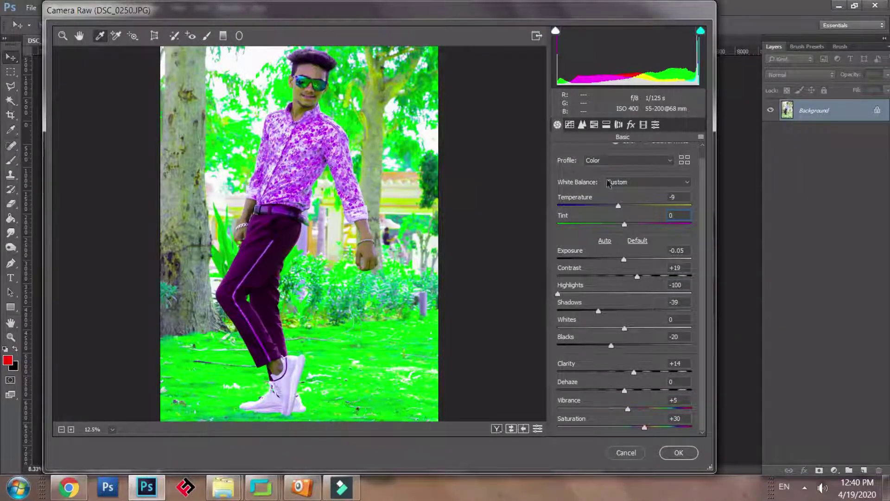
- Shift the Oranges hue strongly toward yellow in the HSL Adjustments
click(593, 125)
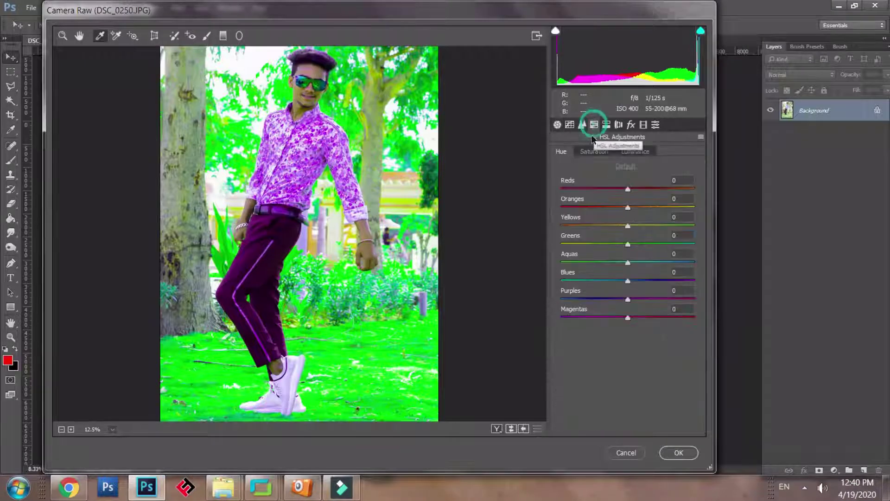
mouse_move(666, 208)
mouse_down()
mouse_move(610, 207)
mouse_move(696, 217)
mouse_move(622, 220)
mouse_move(667, 224)
mouse_up()
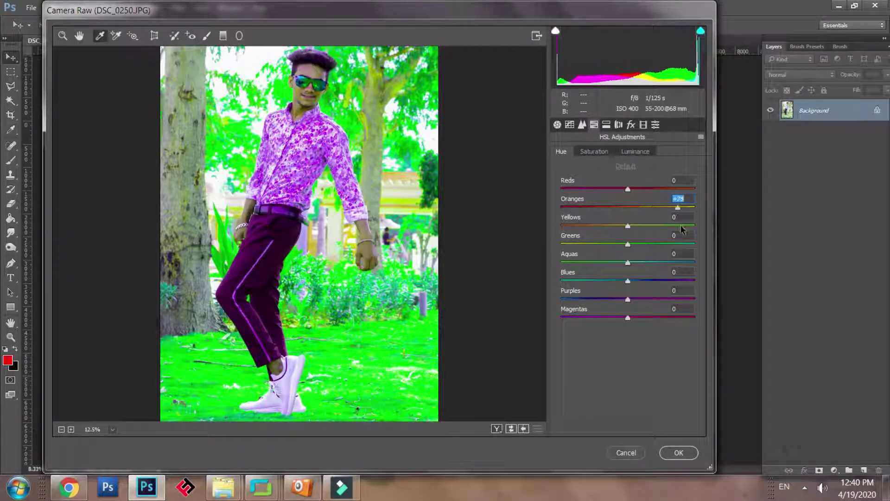
- With the face in close view, try HSL hues of Reds +63, Oranges -18, Yellows +34, Purples -63 and Magentas -10
key(ctrl+plus)
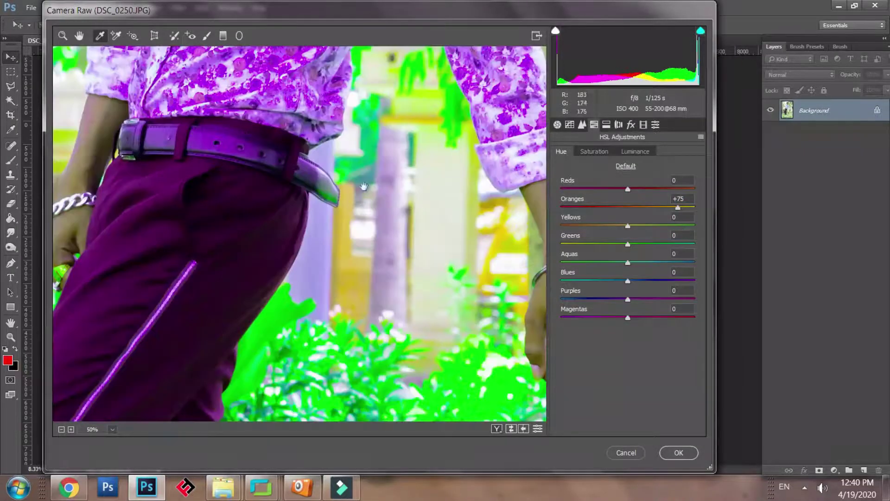
drag(348, 140, 332, 419)
drag(332, 243, 357, 450)
drag(332, 298, 338, 402)
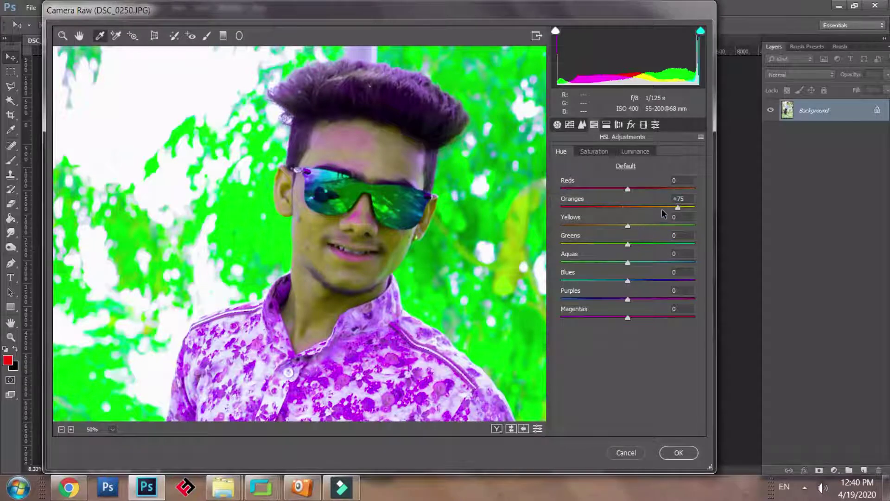
drag(662, 208, 664, 239)
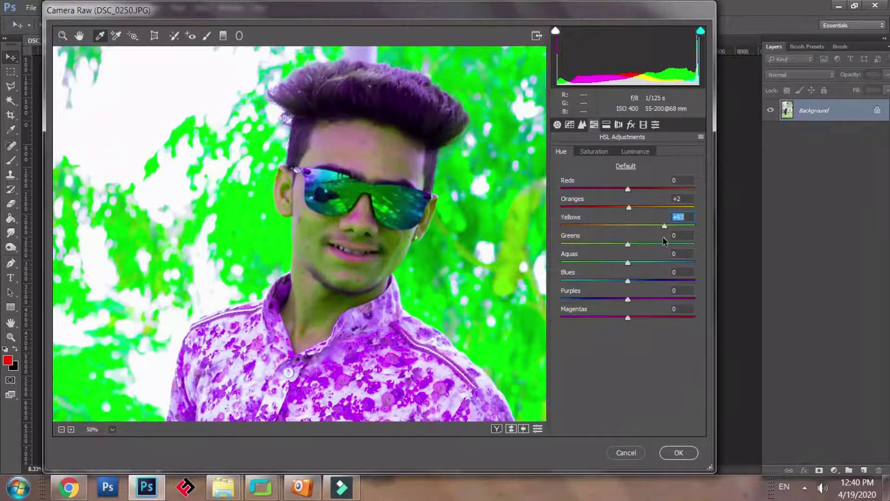
drag(631, 208, 672, 189)
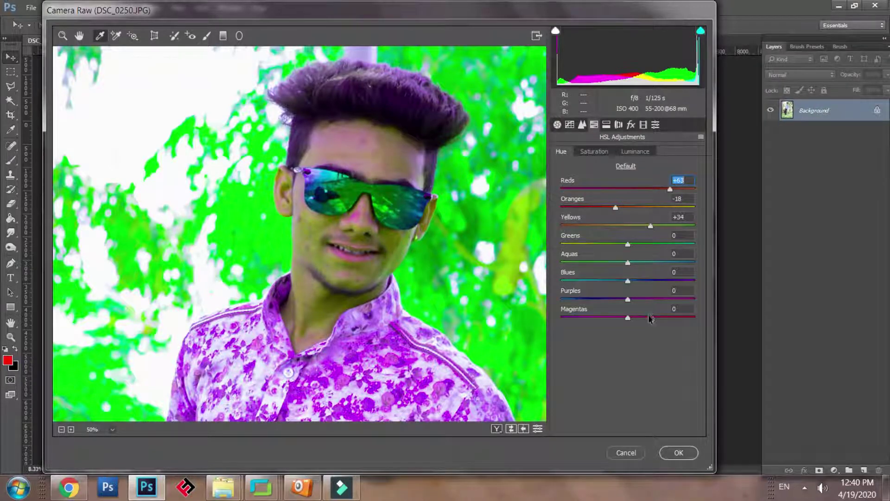
drag(649, 318, 586, 299)
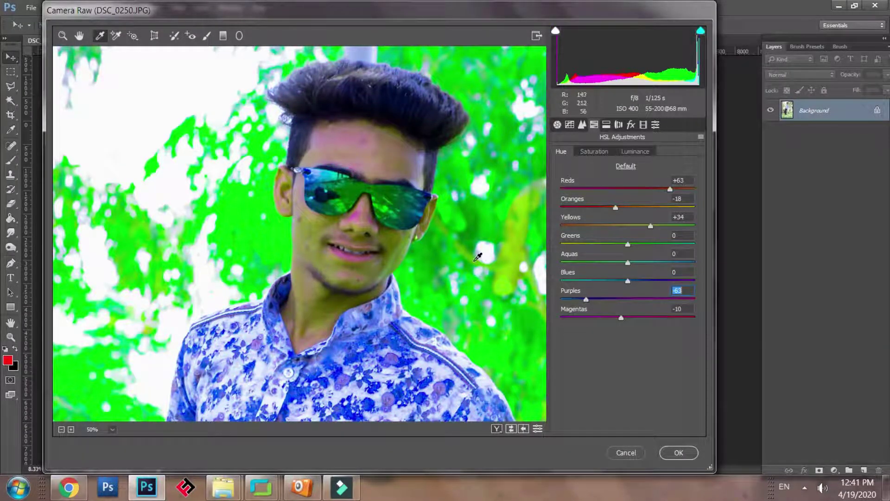
- Check the whole figure and shift the Greens hue to +36 in the HSL Adjustments
key(ctrl+minus)
key(ctrl+minus)
key(ctrl+minus)
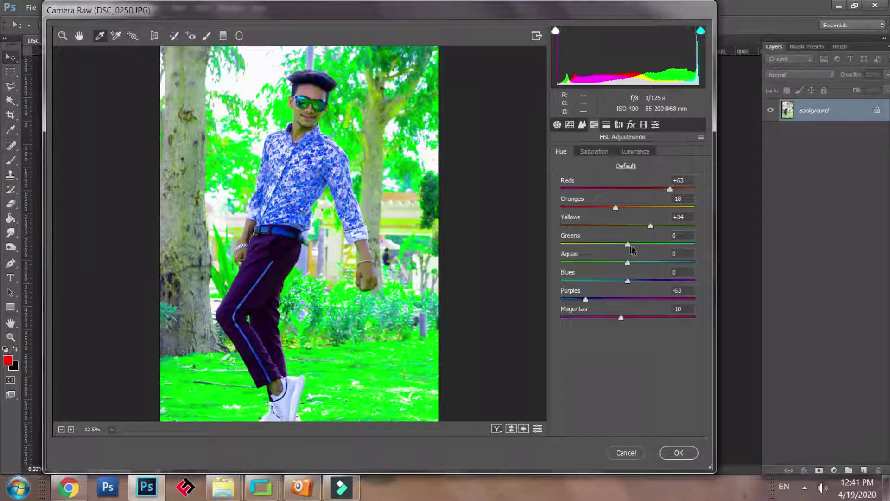
drag(636, 247, 651, 257)
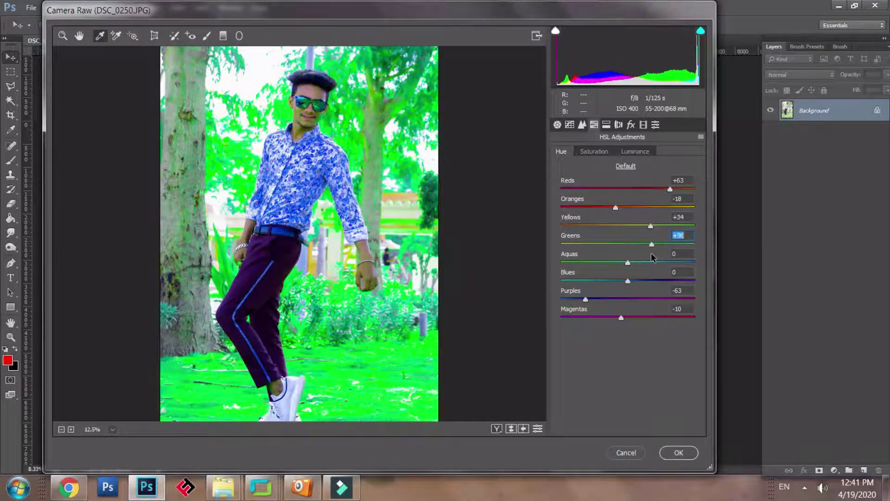
- Try a different Shadows Hue in Split Toning and reset it to 0
click(605, 124)
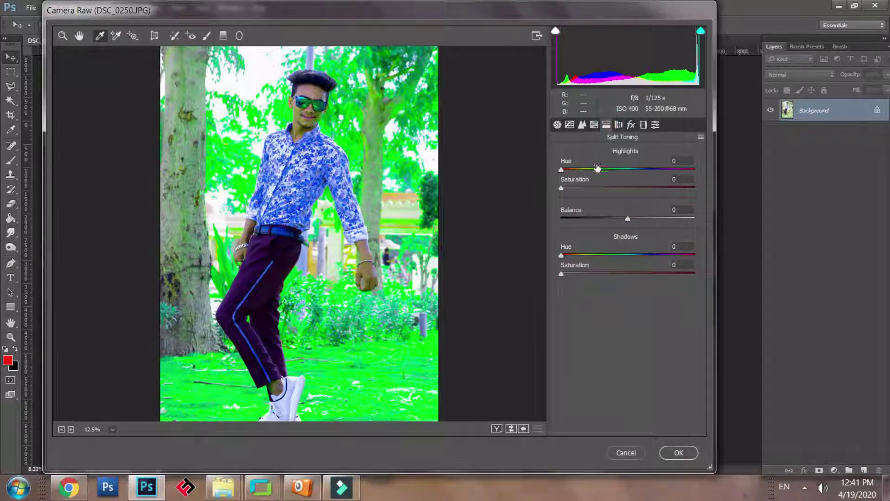
click(593, 254)
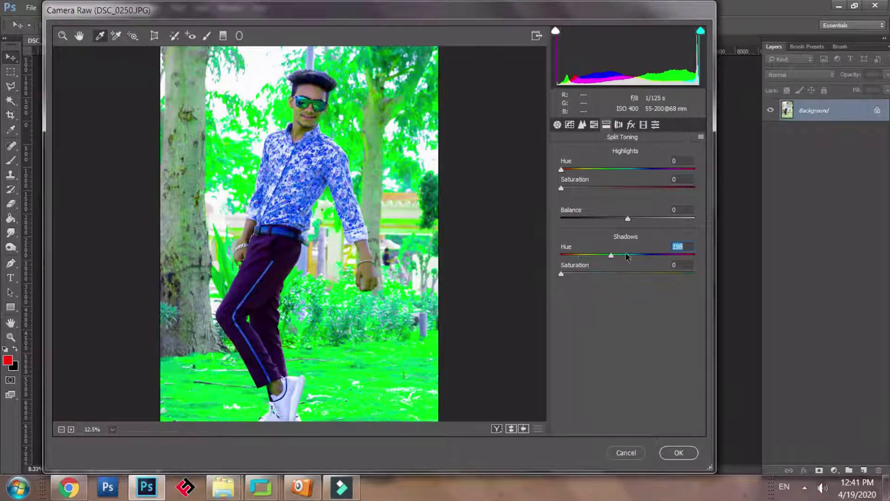
text(0)
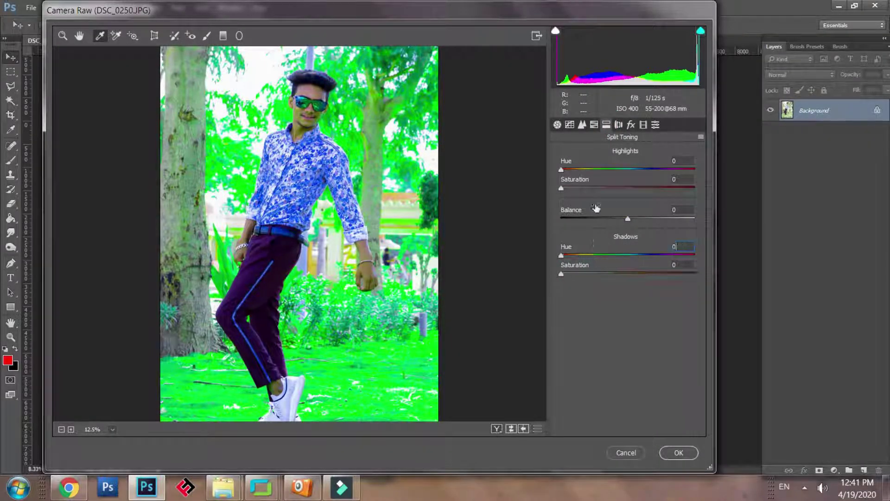
click(606, 127)
- In Lens Corrections, try a Vignetting Amount of -100 with Midpoint 0 and a Defringe Purple Hue range of 30/68
click(619, 124)
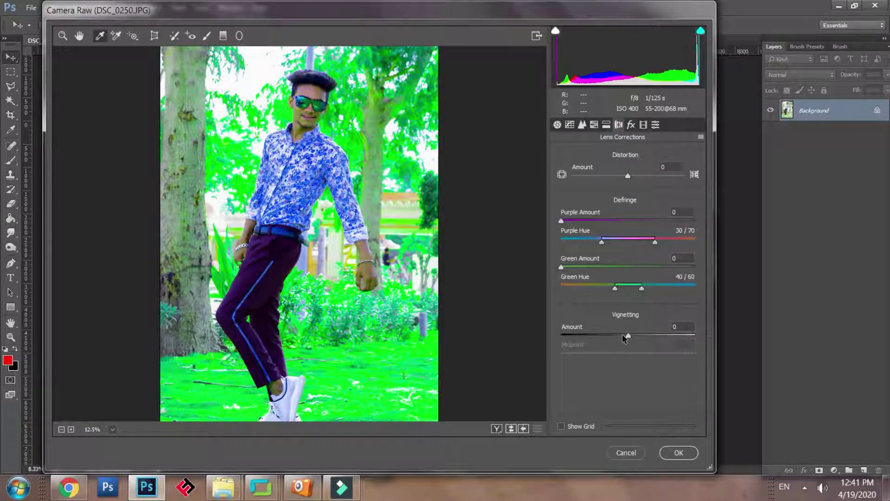
drag(623, 337, 562, 323)
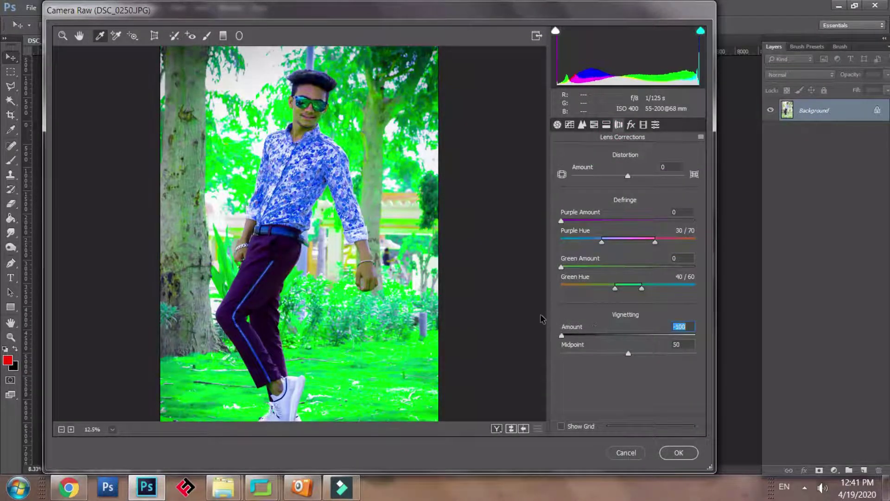
drag(628, 354, 605, 354)
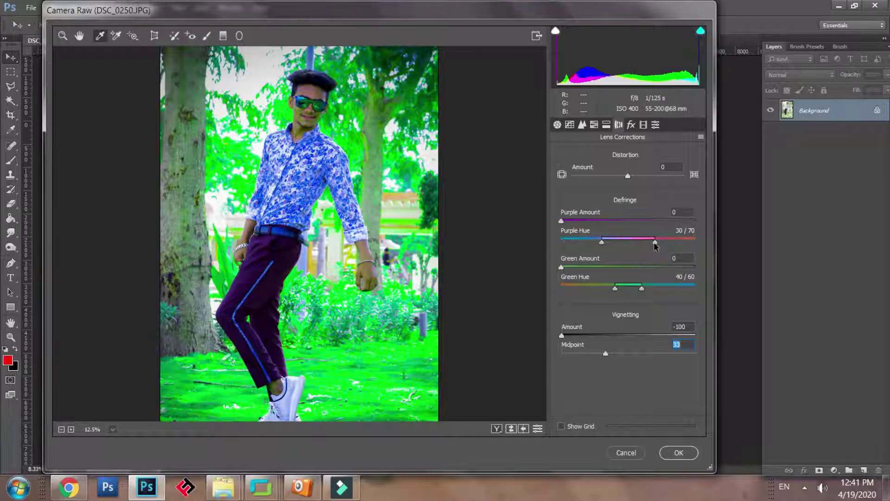
drag(655, 242, 652, 242)
text(0)
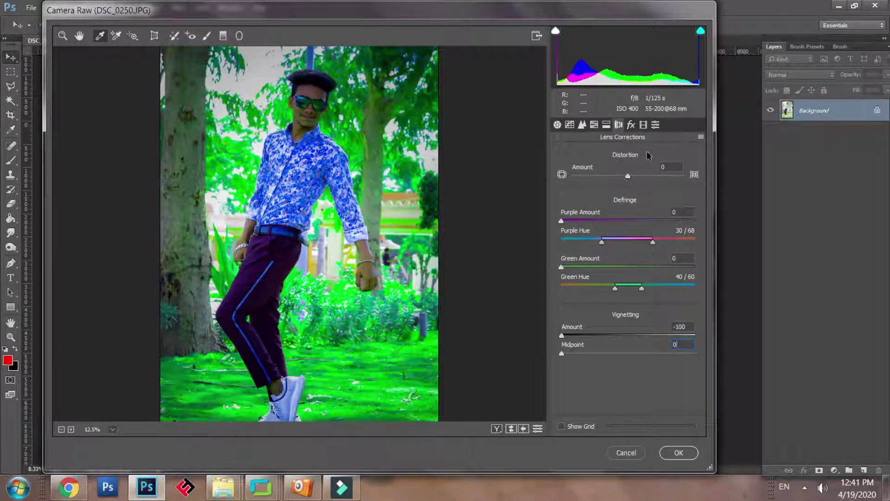
click(630, 125)
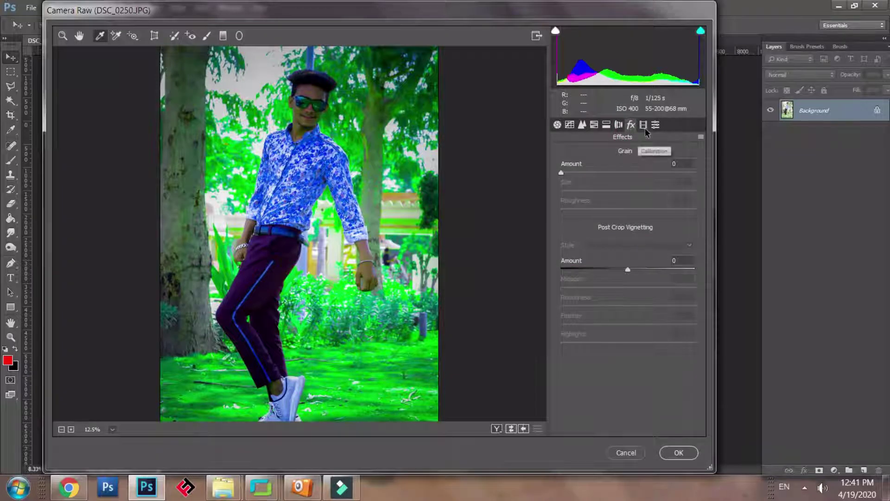
click(643, 126)
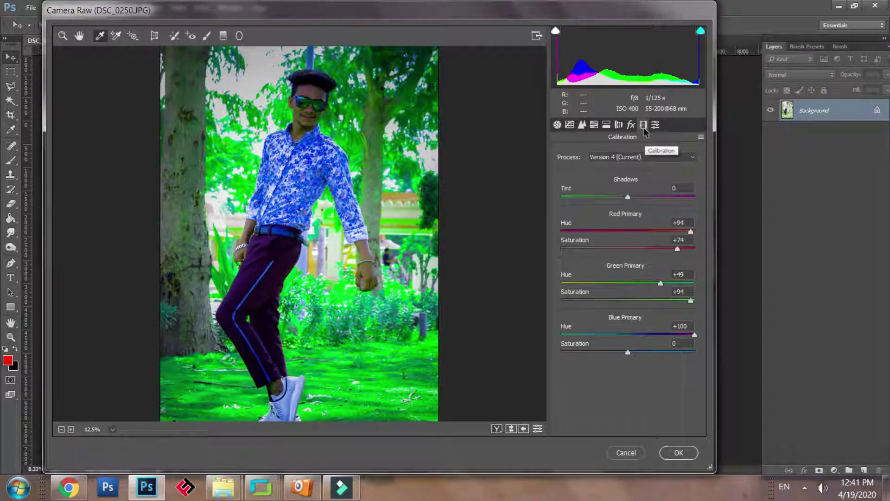
click(655, 125)
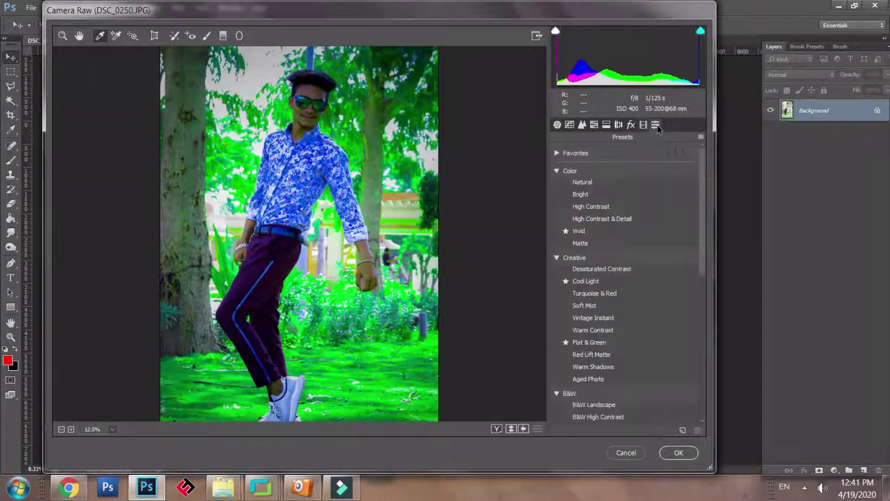
click(583, 127)
click(570, 126)
click(555, 126)
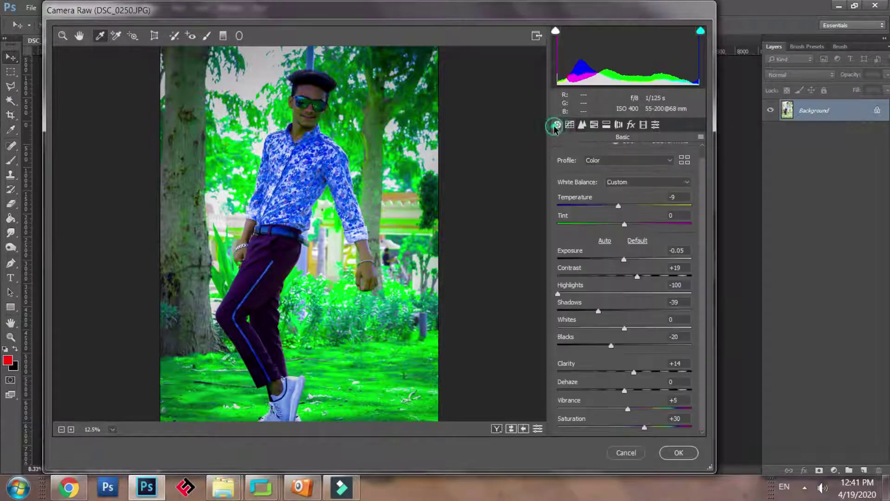
- In the HSL Adjustments, try shifting the Yellows hue to -100 and the Oranges hue to +87
click(594, 125)
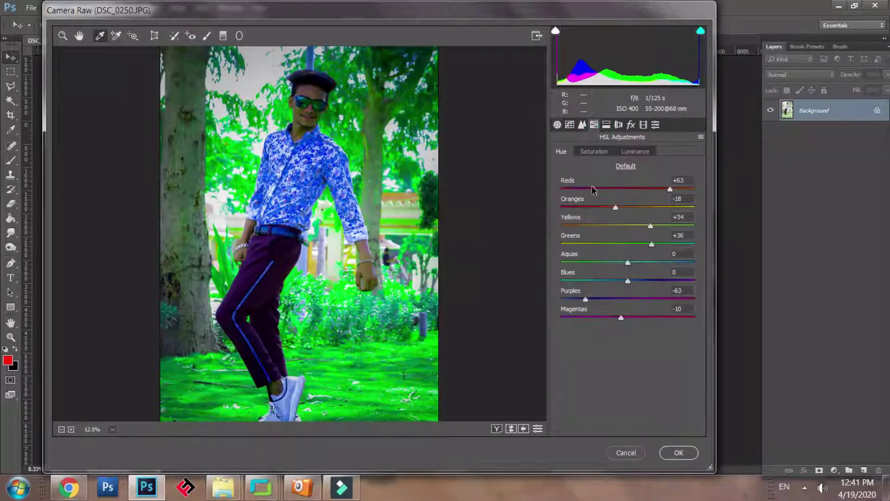
drag(631, 226, 547, 220)
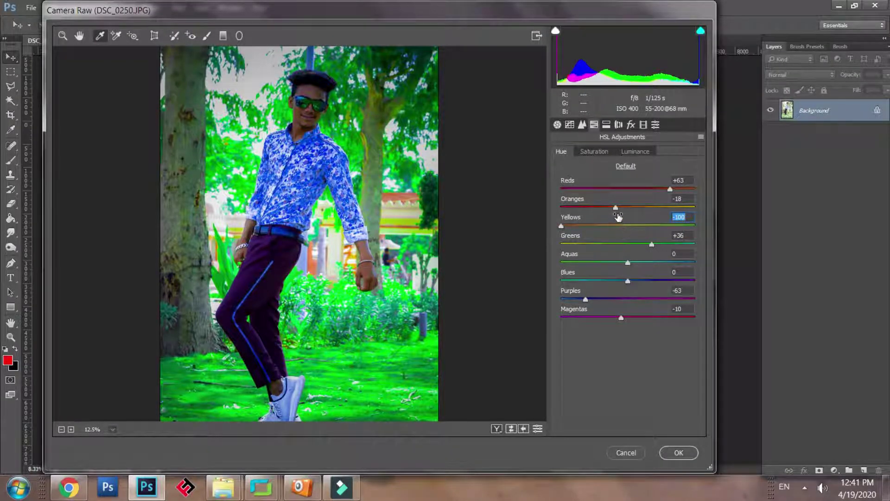
drag(616, 209, 689, 237)
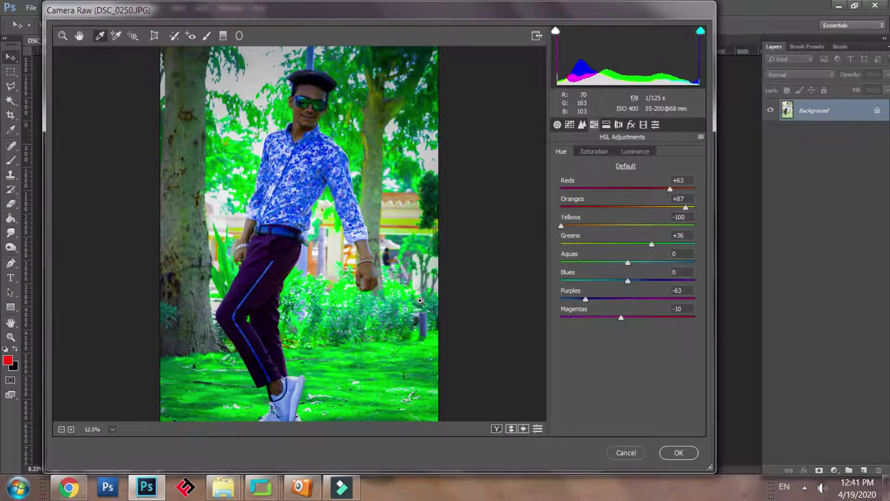
- With the face in close view, try HSL hues of Reds +66, Oranges -44, Yellows +23, Greens +80 and Aquas +69
key(ctrl+plus)
key(ctrl+plus)
key(ctrl+plus)
key(ctrl+plus)
drag(421, 294, 323, 460)
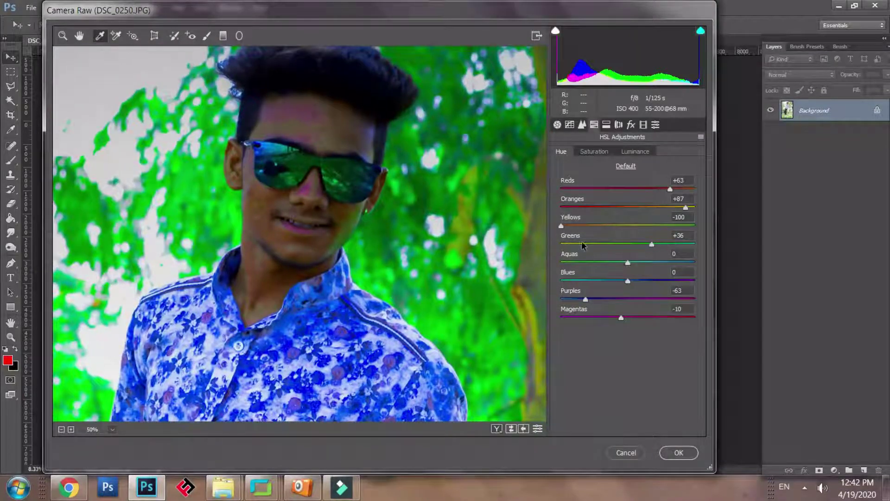
click(574, 226)
drag(611, 225, 684, 237)
click(644, 226)
drag(646, 207, 672, 214)
drag(639, 254, 681, 249)
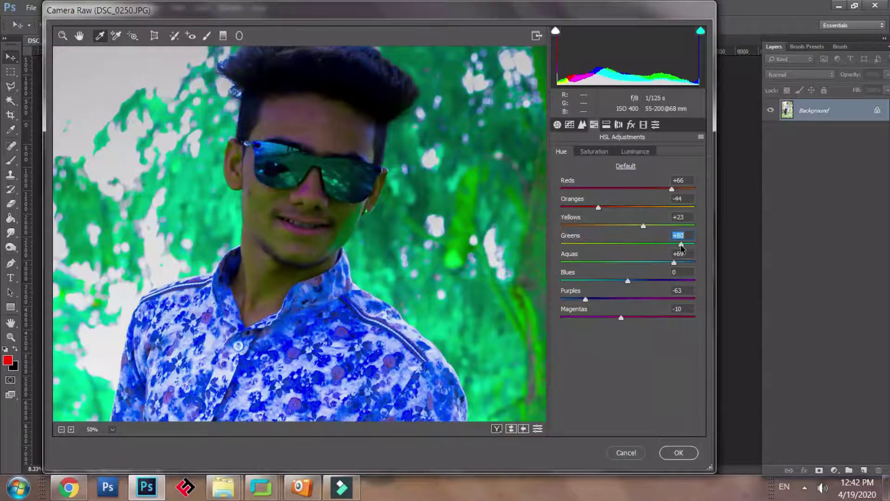
- Check the full photo and return the HSL hues to Reds +63, Oranges +87, Yellows -36, Greens +36 and Aquas 0
key(ctrl+minus)
key(ctrl+minus)
key(ctrl+minus)
key(ctrl+minus)
key(ctrl+minus)
key(ctrl+minus)
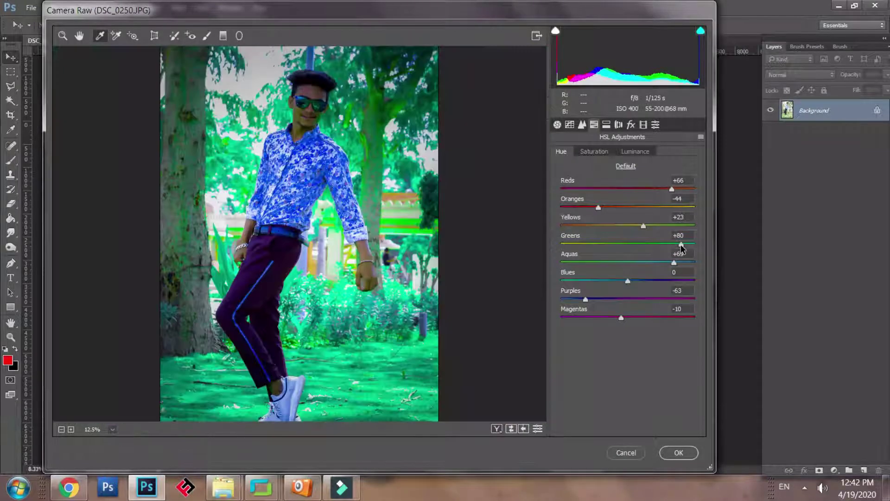
drag(680, 247, 651, 244)
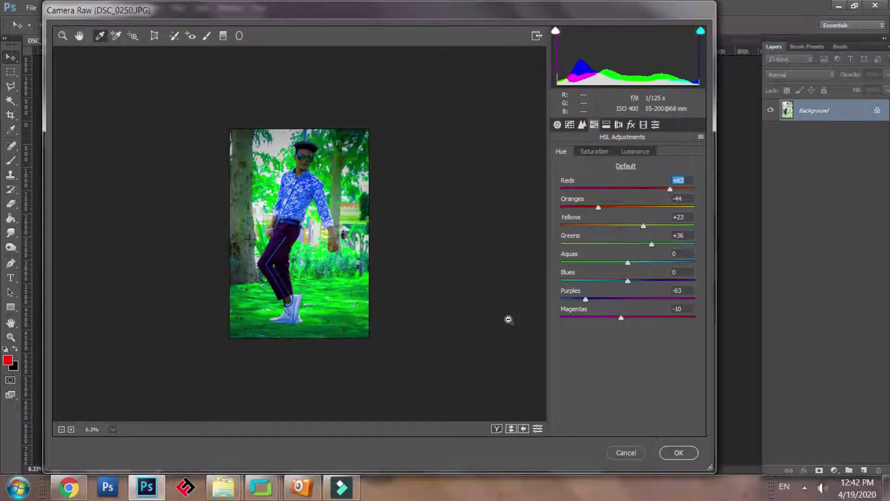
key(Tab)
key(Tab)
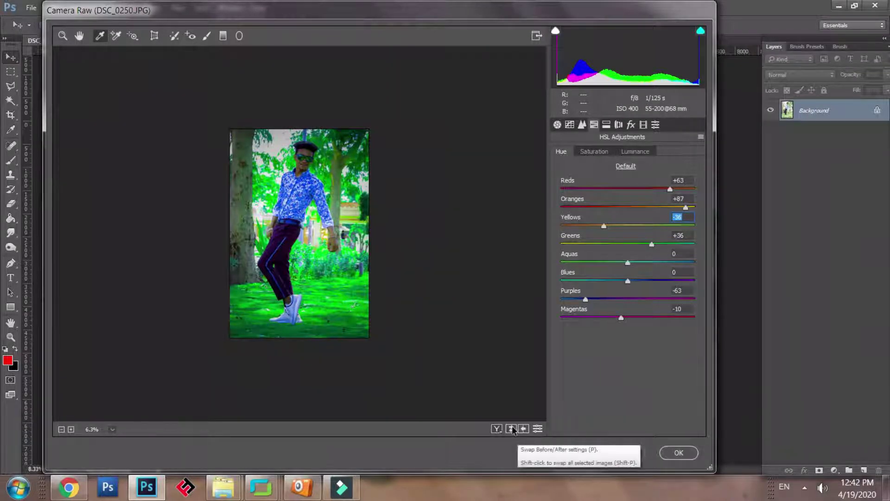
- Compare the photo before and after side by side, and discard all the Camera Raw adjustments
click(496, 429)
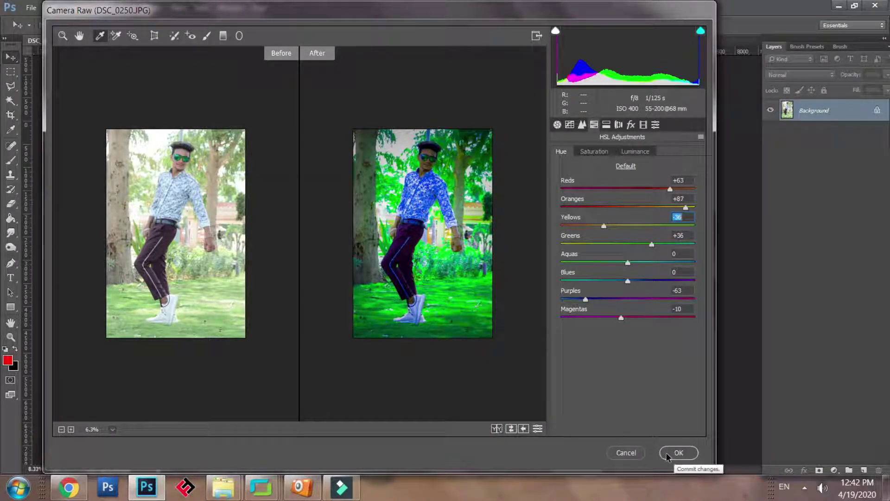
click(625, 453)
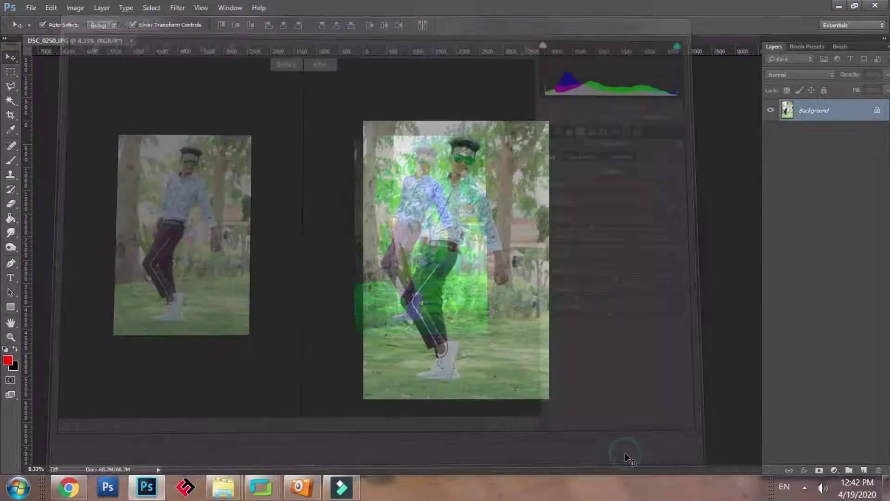
- Duplicate the Background layer under the default name
key(ctrl+plus)
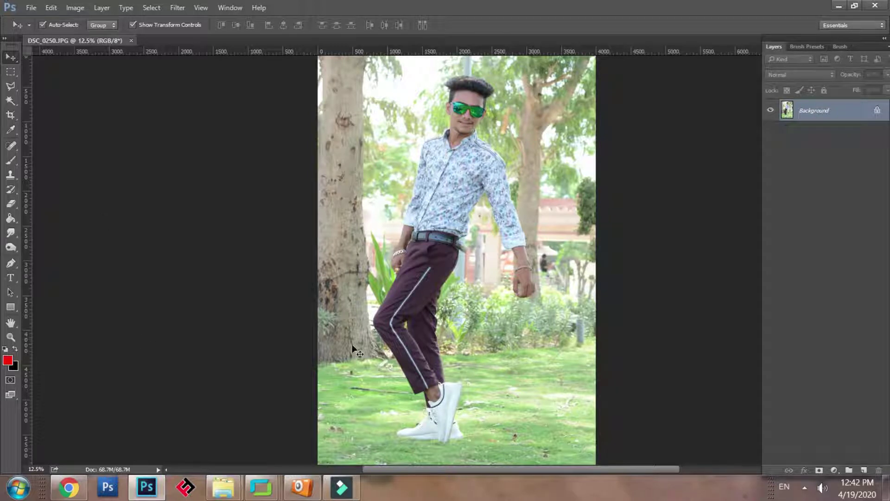
right_click(817, 122)
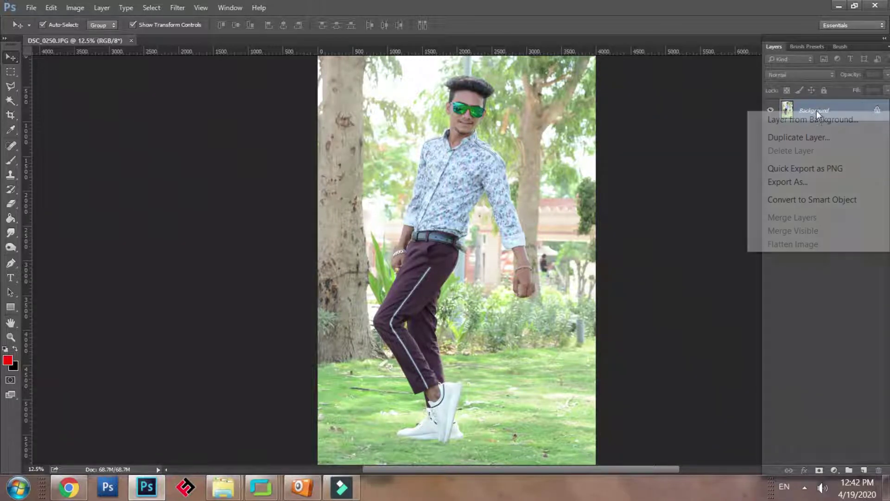
click(795, 135)
click(556, 149)
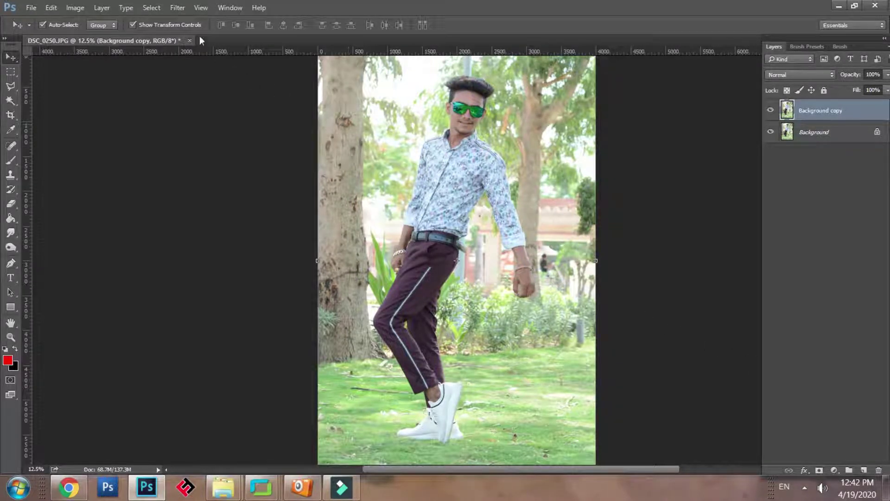
- Open the Camera Raw Filter on the Background copy layer and set Highlights -100, Shadows -12, Whites +13 and Blacks -61
click(180, 10)
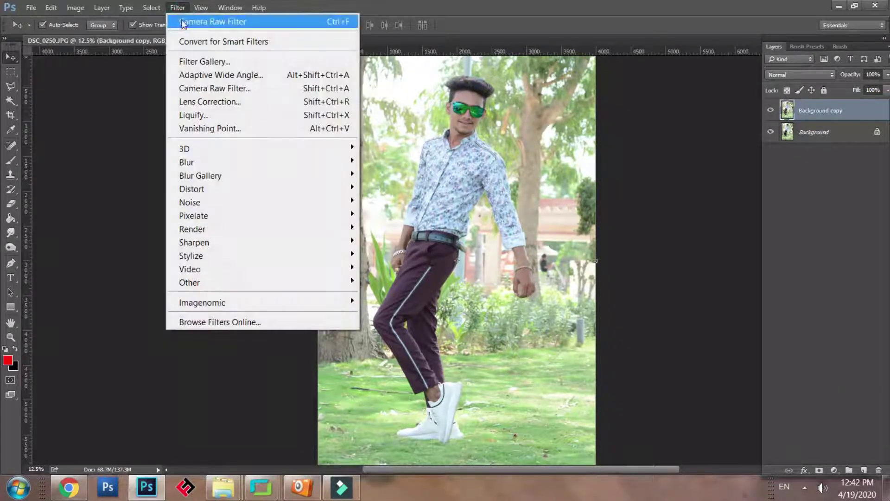
click(206, 90)
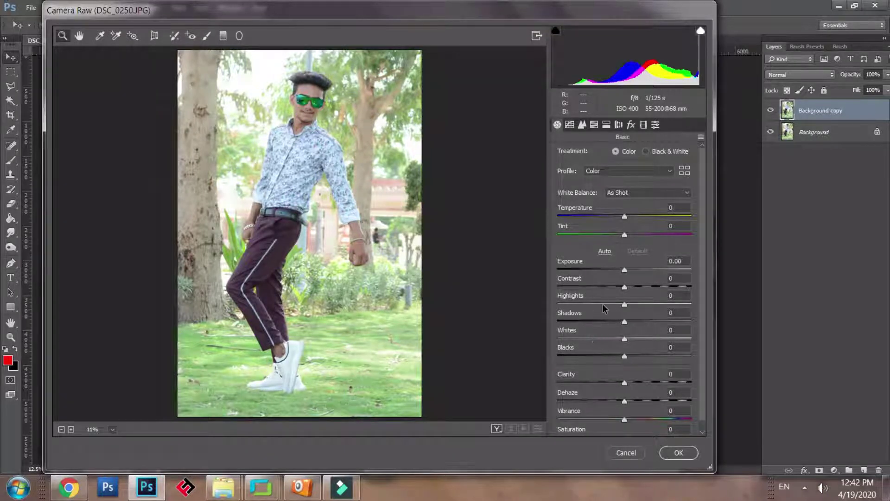
drag(623, 304, 549, 302)
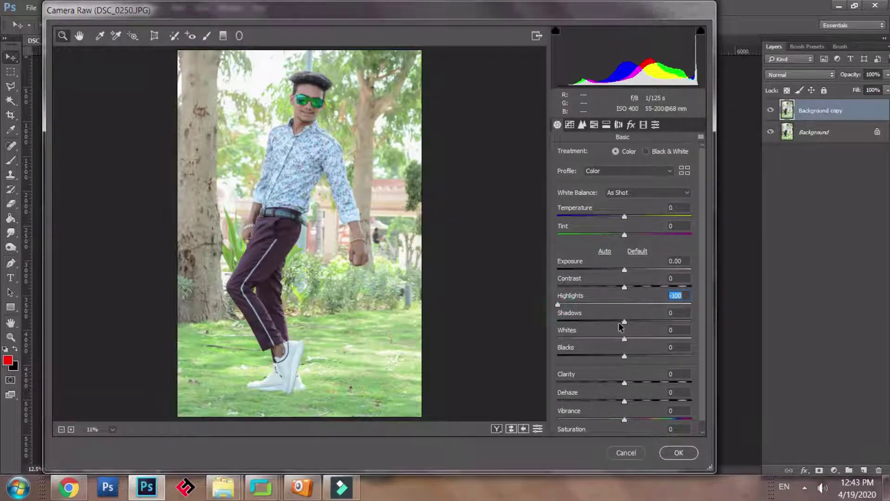
drag(625, 322, 583, 355)
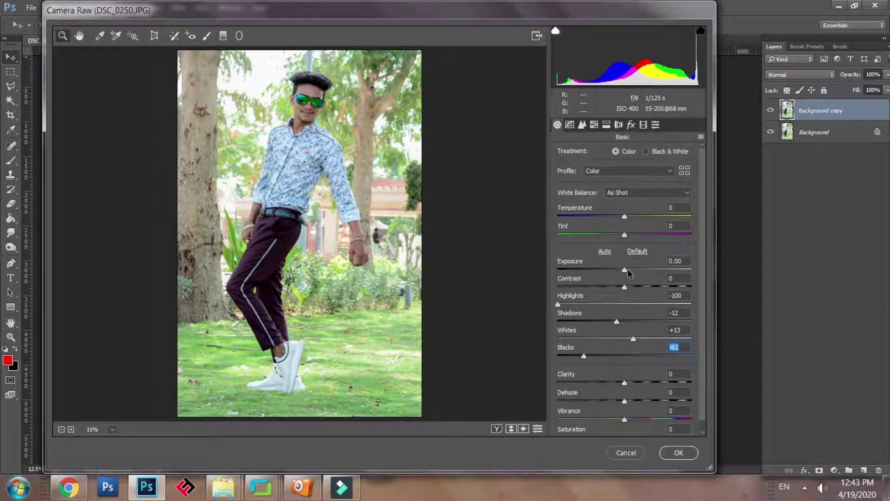
- Raise Exposure to +0.10 and shift the Tint to -2 in the Basic adjustments
drag(627, 268, 625, 268)
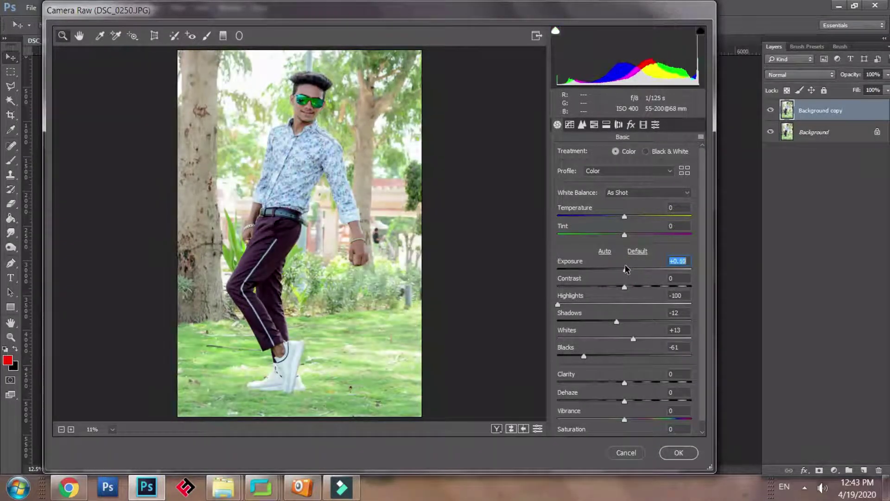
drag(627, 236, 624, 238)
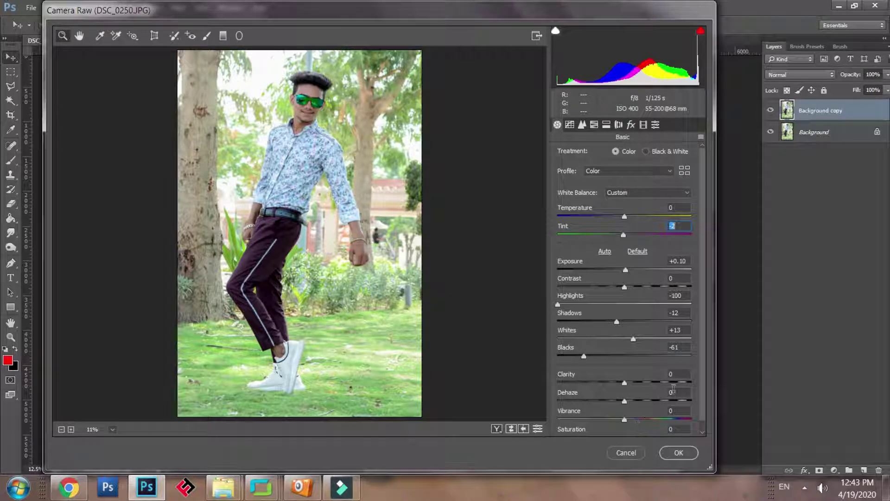
scroll(638, 425, down, 1)
scroll(645, 403, up, 1)
drag(701, 353, 697, 371)
scroll(700, 375, up, 1)
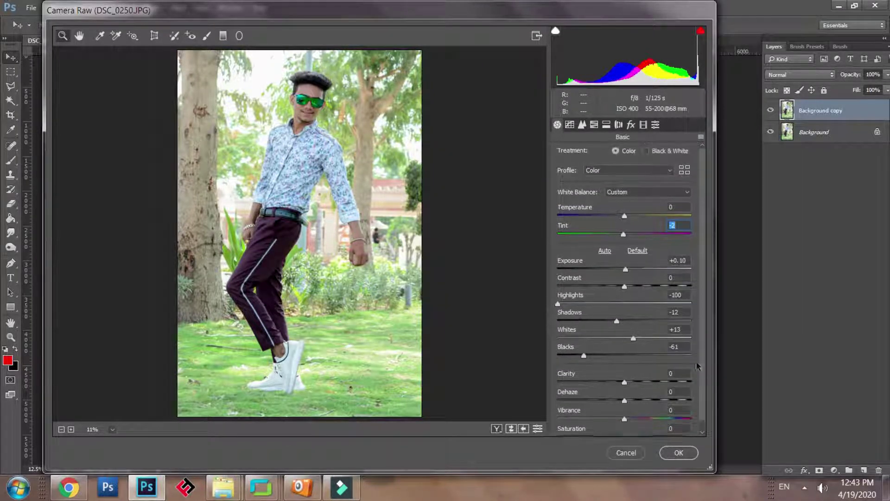
- Set Vibrance to +100, try Saturation at -23, and return Saturation to 0
scroll(672, 394, down, 1)
drag(628, 410, 697, 419)
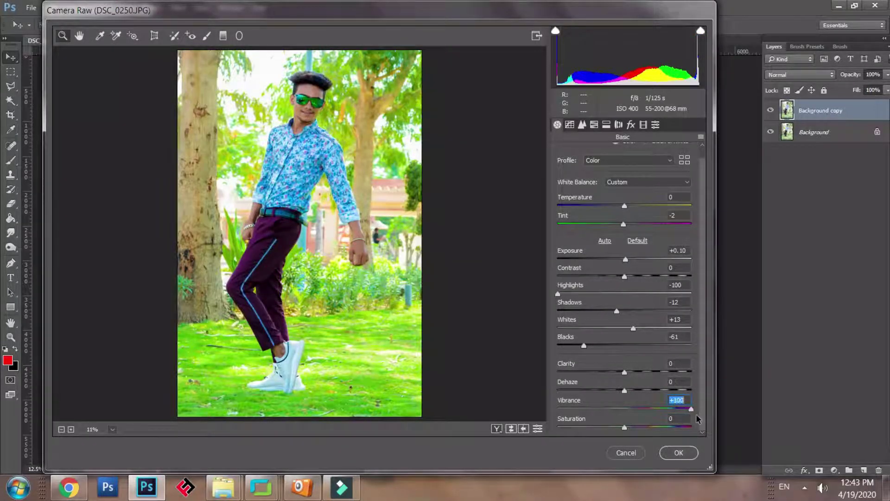
drag(633, 428, 610, 423)
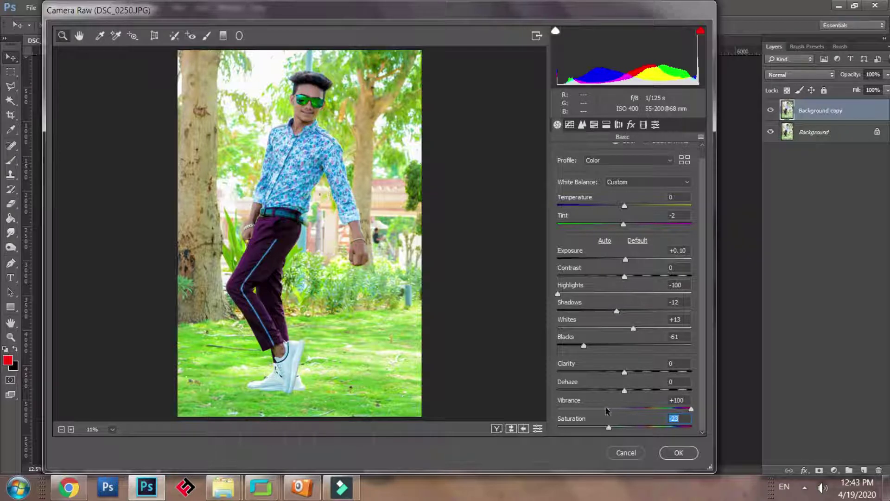
drag(614, 428, 624, 427)
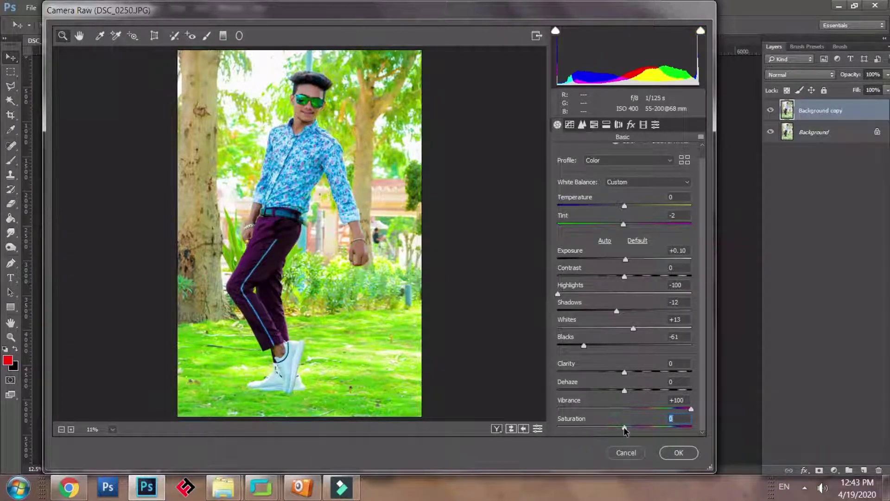
- Examine the colors of the shirt, face and sunglasses close up with the new vibrance applied
key(ctrl+plus)
key(ctrl+plus)
key(ctrl+plus)
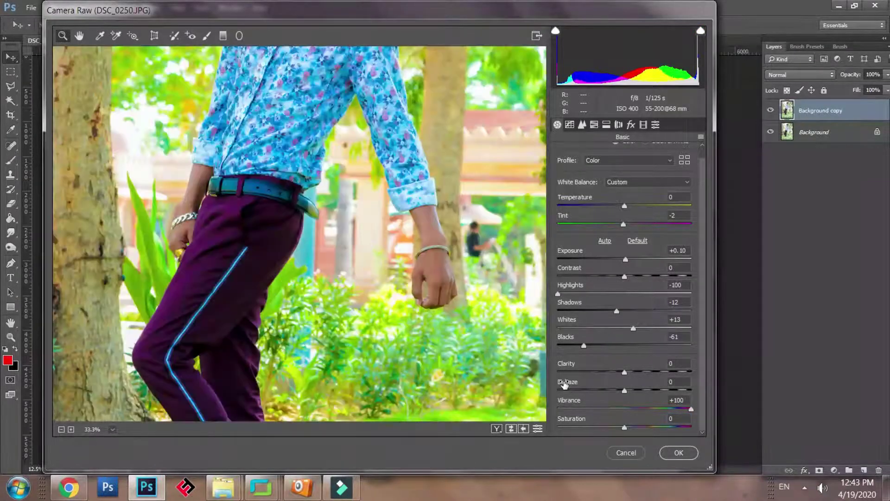
key(ctrl+plus)
drag(436, 239, 450, 384)
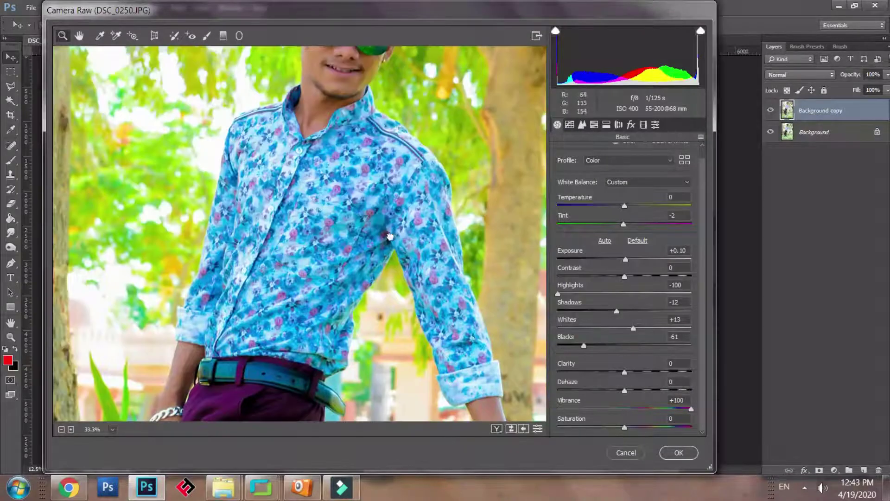
drag(390, 235, 400, 365)
drag(386, 288, 393, 327)
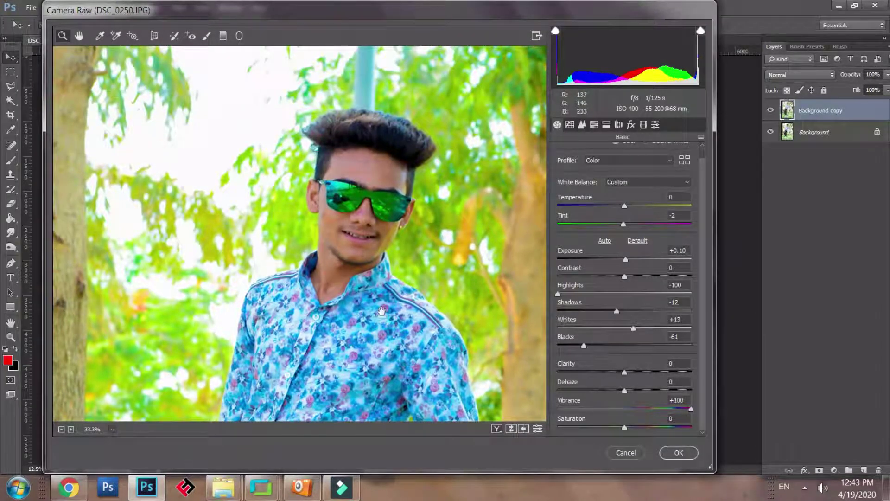
key(ctrl+plus)
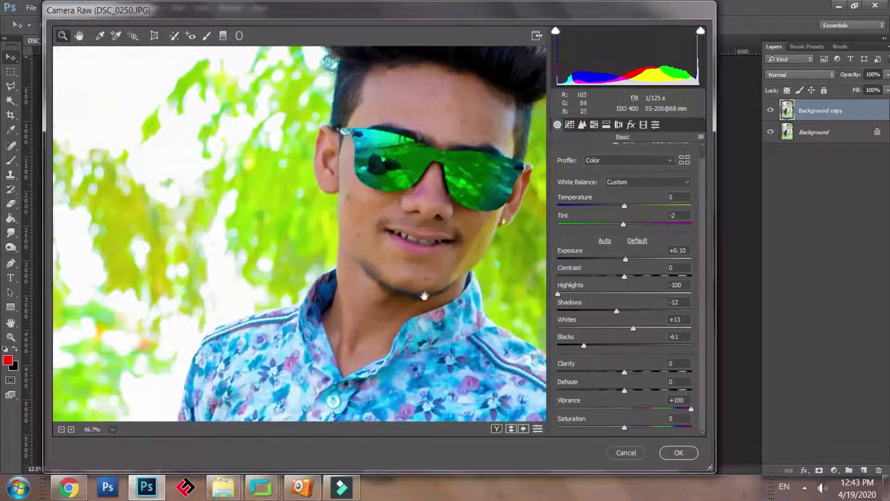
drag(429, 310, 343, 292)
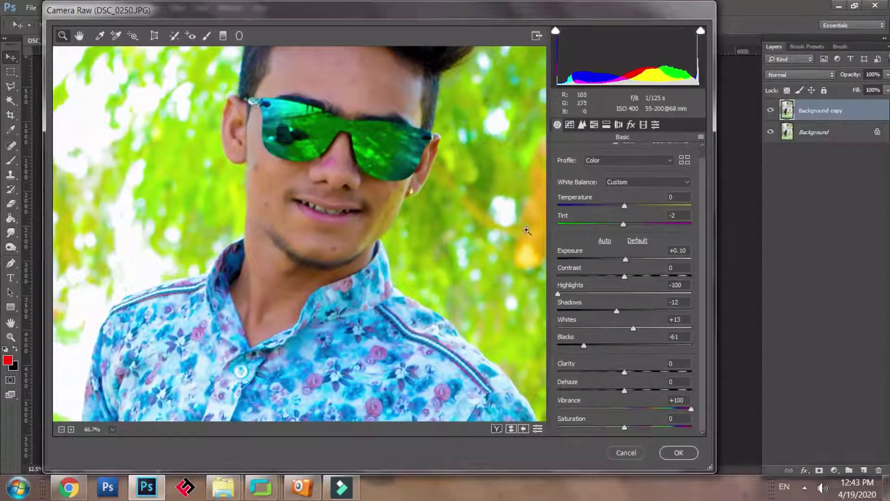
- Set the Red Primary Hue to -37 in the Calibration adjustments, keeping the face in view
click(633, 182)
click(632, 182)
click(642, 125)
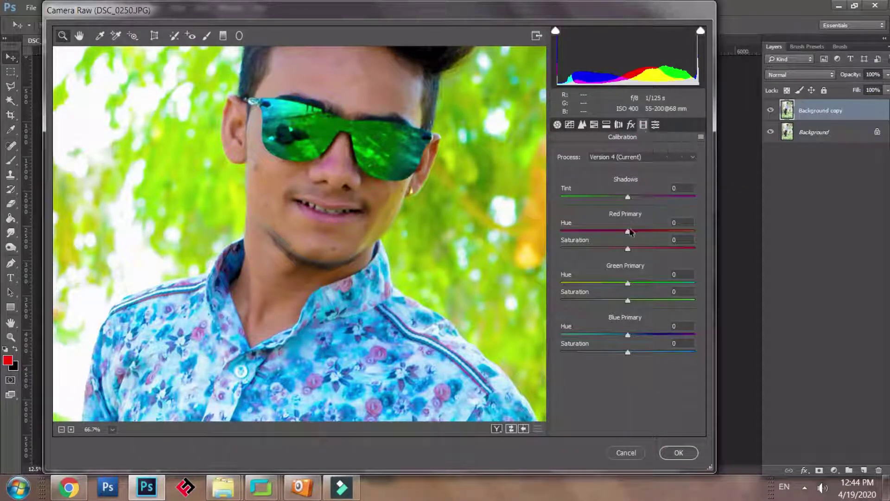
drag(629, 230, 606, 237)
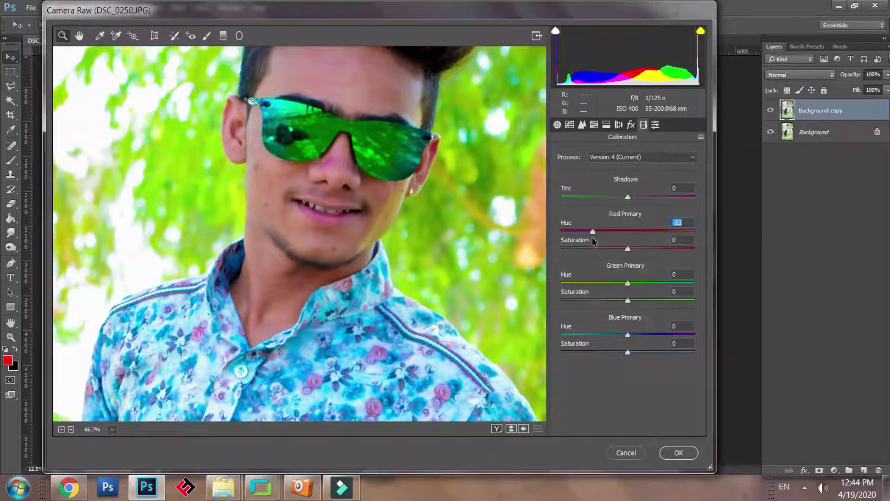
text(-37)
drag(457, 218, 424, 289)
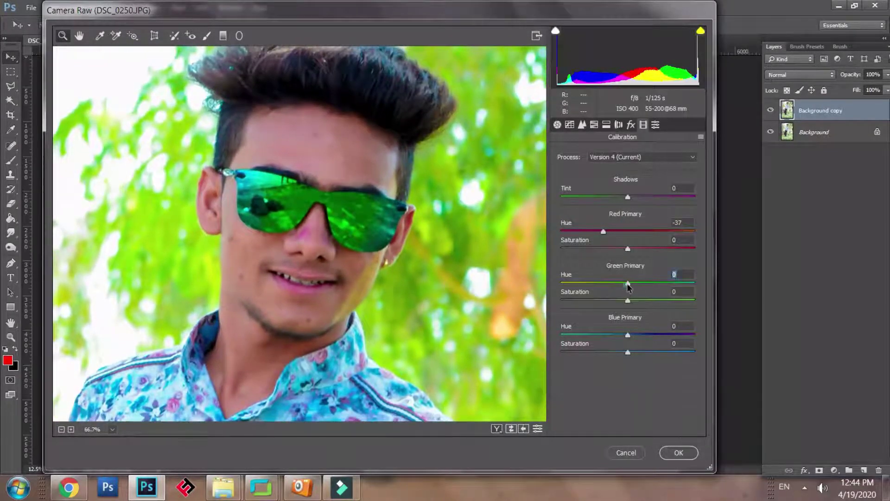
- Try the Green Primary Hue at both extremes on the full photo, settle on +95, and set its Saturation to -12
drag(628, 287, 694, 298)
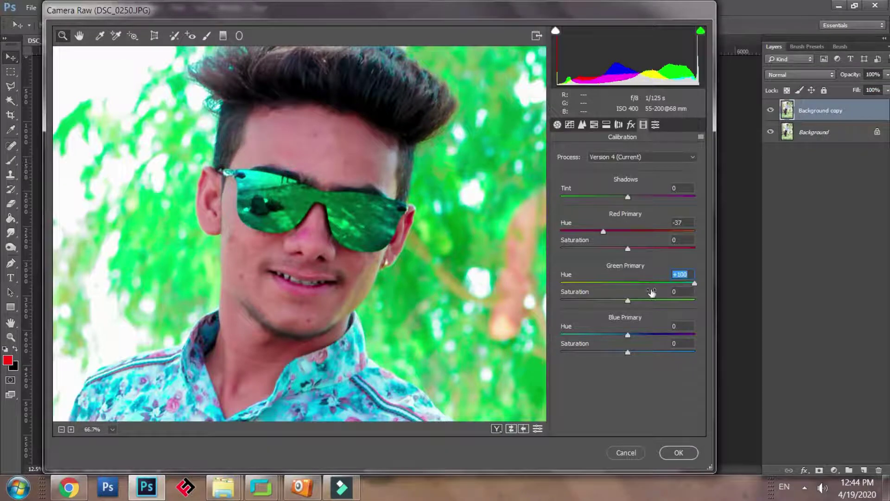
scroll(437, 149, down, 4)
scroll(462, 271, up, 4)
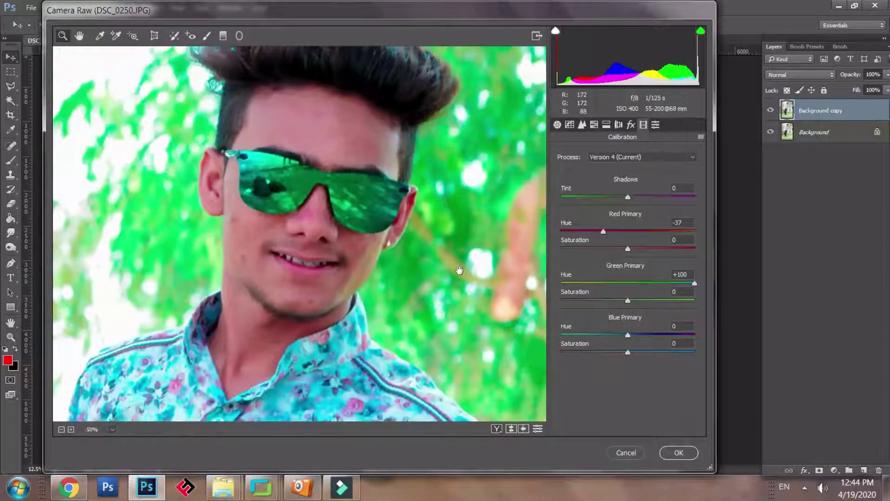
scroll(459, 270, down, 4)
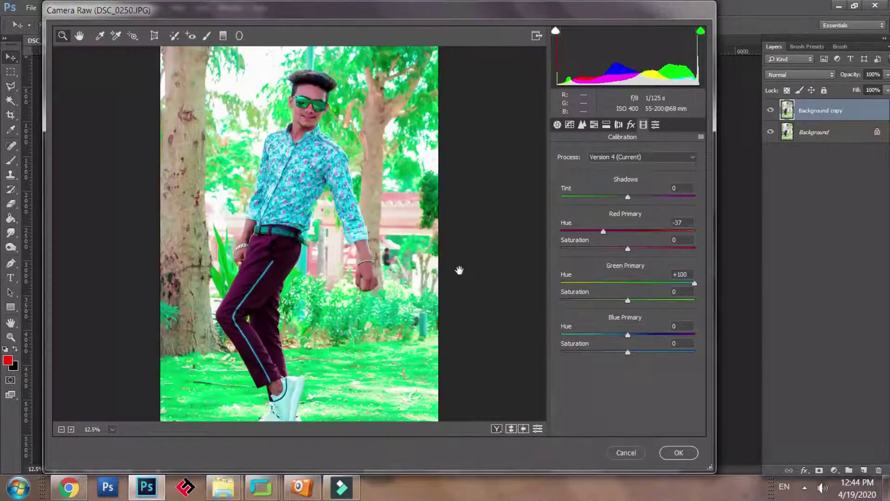
click(675, 287)
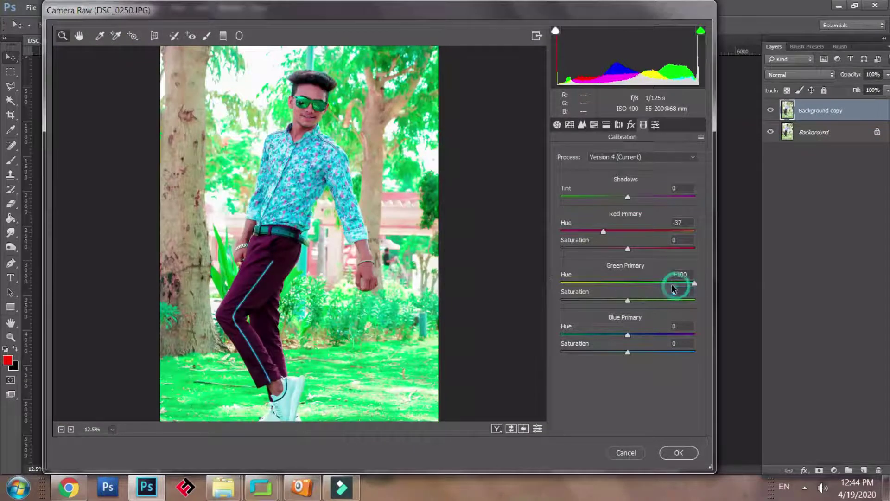
drag(694, 285, 568, 297)
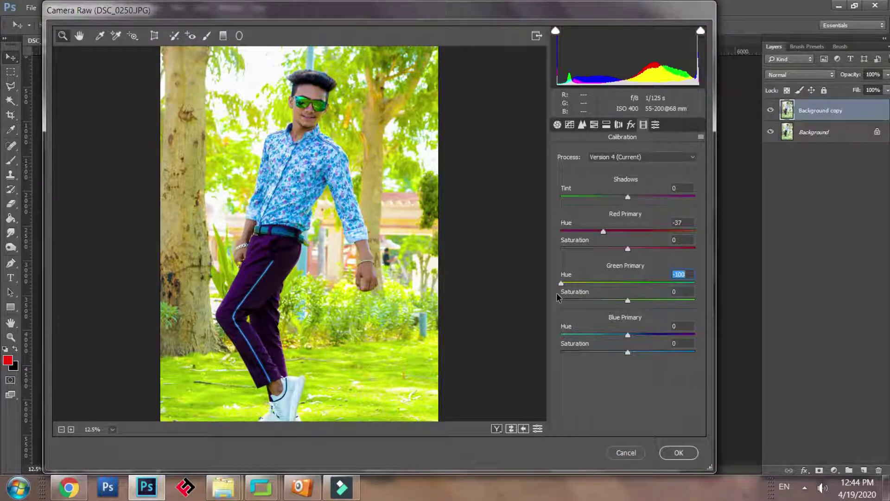
drag(557, 293, 690, 300)
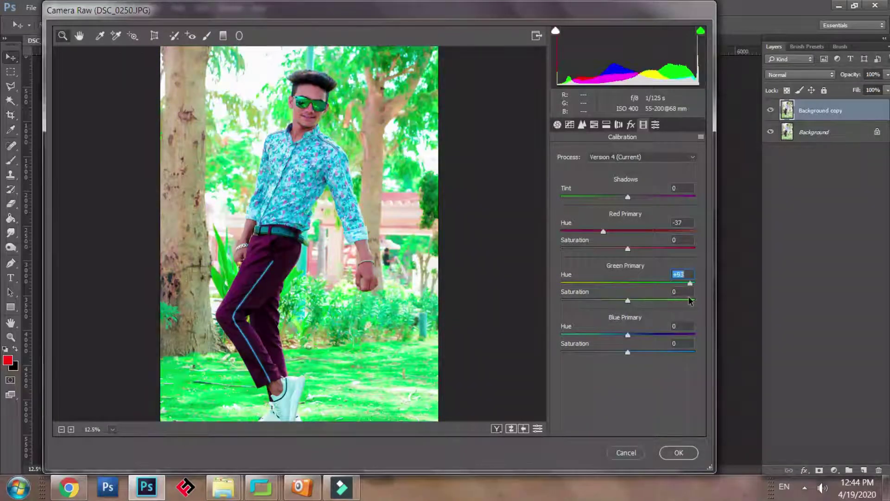
mouse_move(628, 302)
mouse_down()
mouse_move(615, 302)
mouse_move(649, 302)
mouse_move(601, 303)
mouse_move(619, 300)
mouse_up()
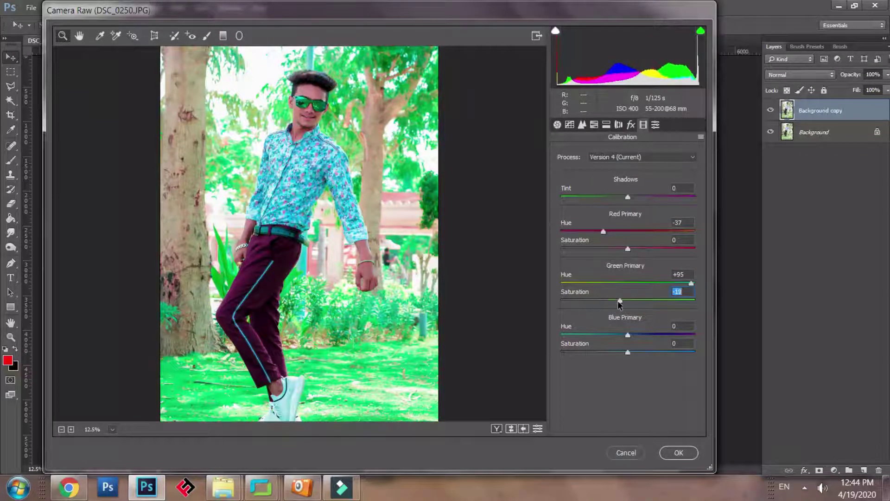
- Set the calibration's Red Primary Hue to -23, Shadows Tint to +18, Blue Primary Hue to +18 and Blue Primary Saturation to +8
mouse_move(611, 230)
mouse_down()
mouse_move(655, 235)
mouse_move(595, 240)
mouse_move(611, 237)
mouse_up()
drag(627, 197, 636, 199)
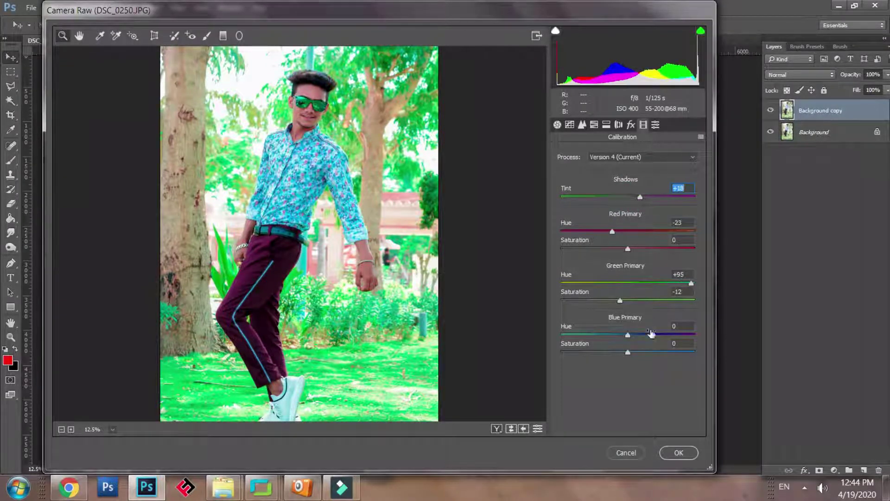
drag(646, 351, 639, 333)
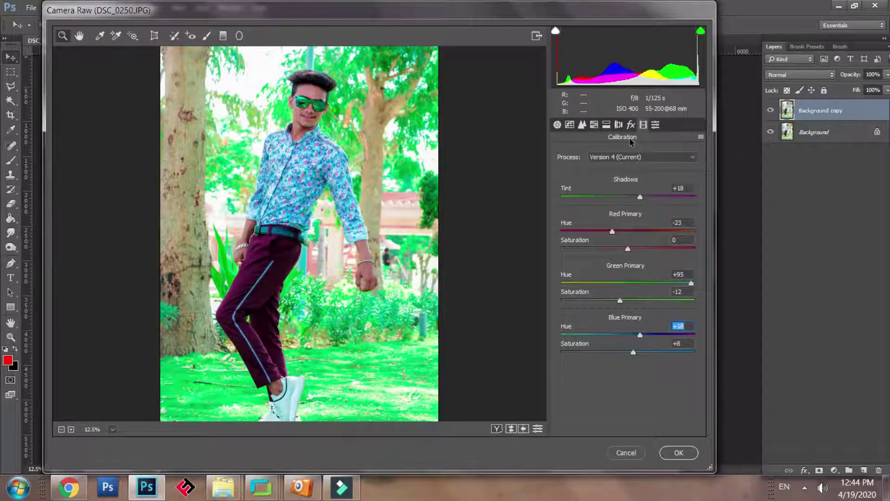
- Set the HSL hues to Oranges +90, Greens +98, Aquas +79, Blues +17, Purples +31 and Magentas +100
click(594, 125)
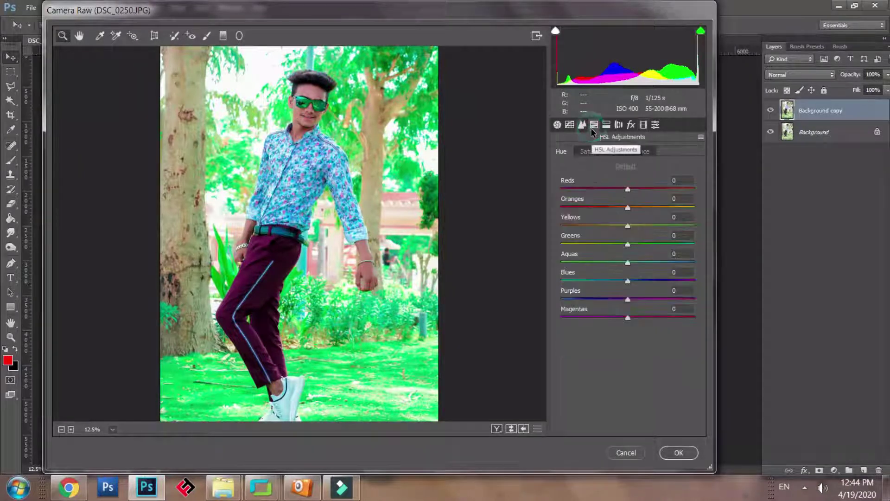
drag(628, 208, 689, 216)
drag(629, 244, 694, 263)
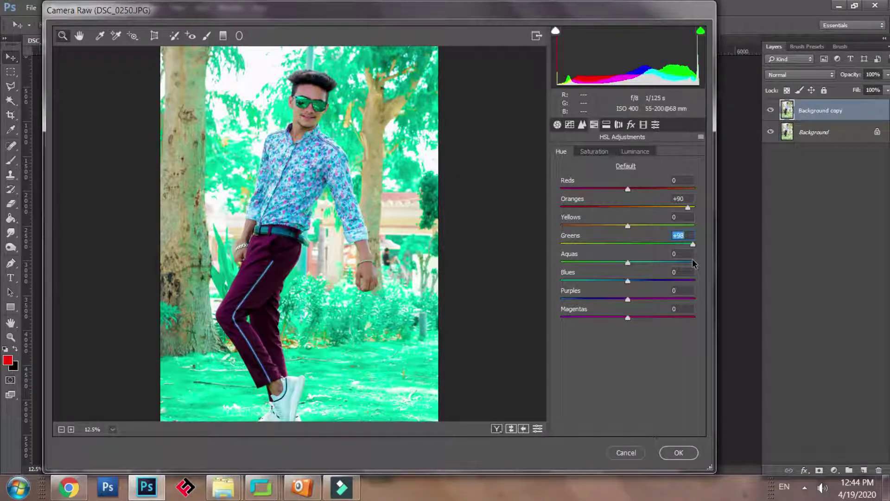
drag(628, 262, 680, 263)
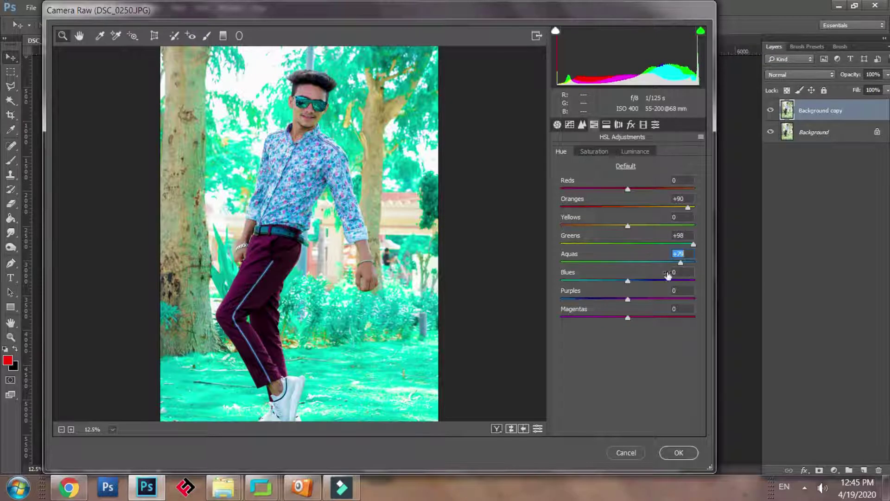
drag(637, 280, 703, 327)
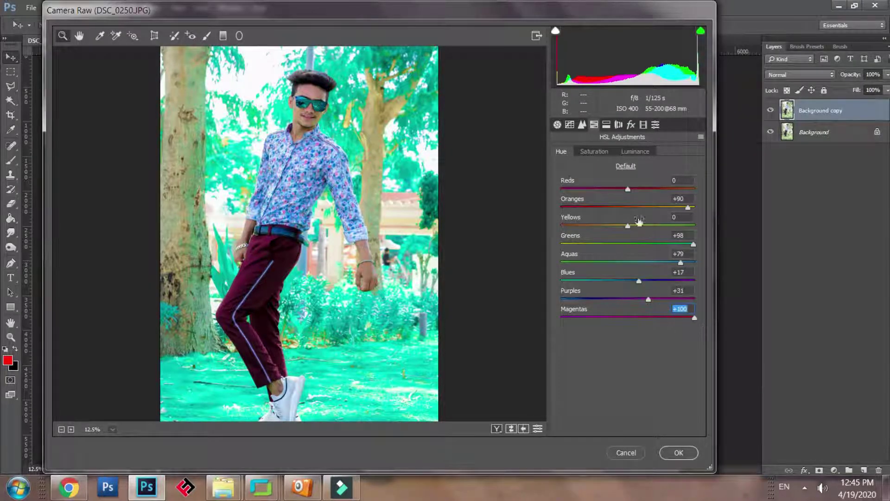
- Change the HSL hues to Reds -85, Yellows -100, Greens -100 and Aquas +100
drag(629, 189, 564, 188)
drag(654, 193, 572, 193)
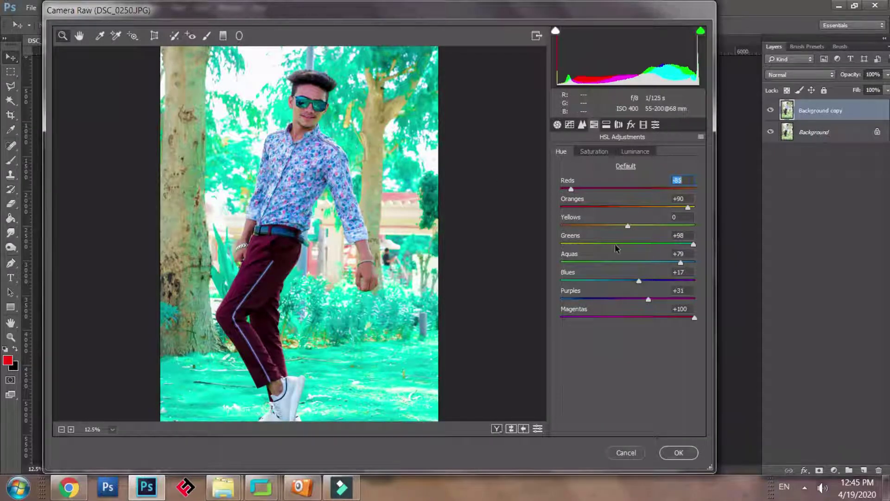
drag(663, 244, 547, 246)
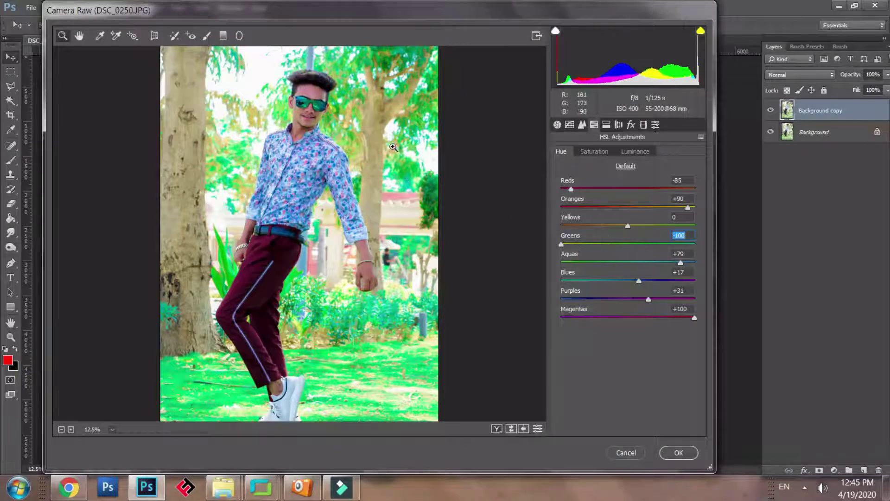
drag(616, 226, 528, 231)
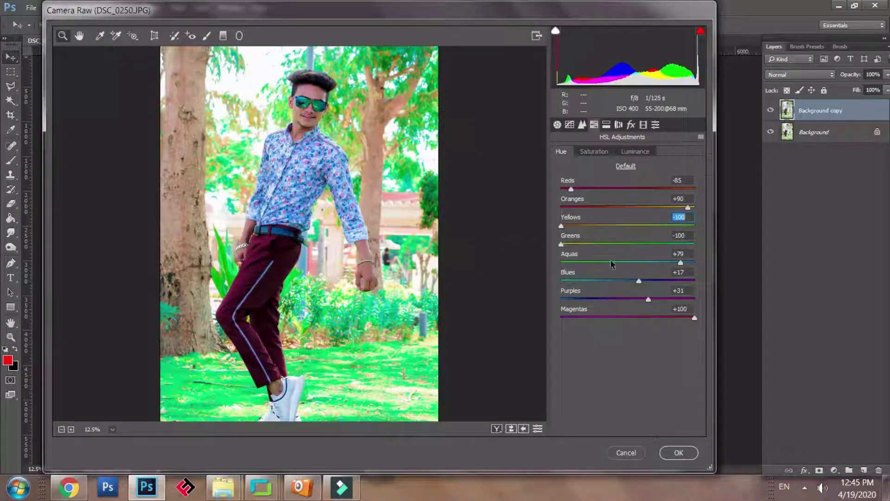
click(639, 263)
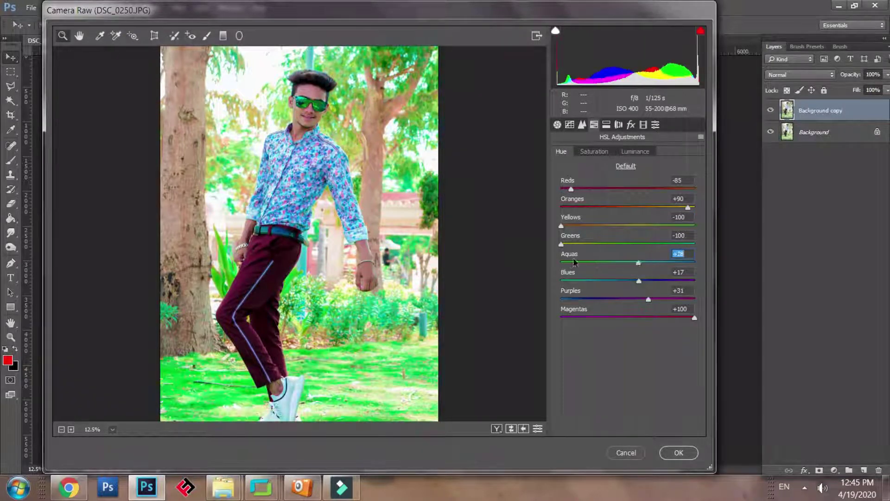
click(681, 262)
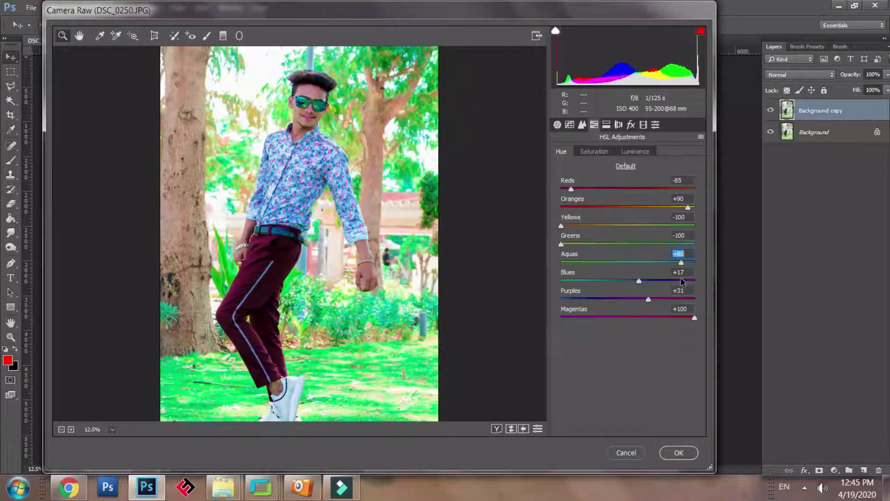
drag(681, 280, 695, 283)
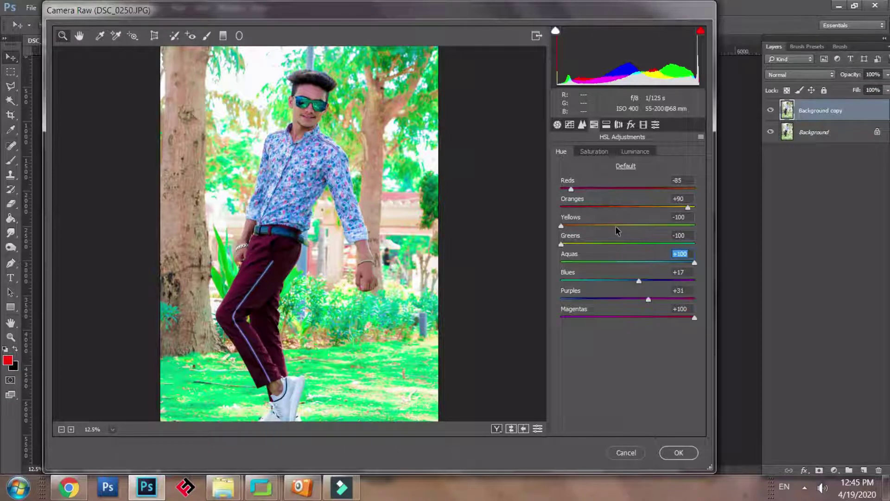
- Set the HSL saturations to Greens +100, Yellows -56, Reds -100, Blues +46, Purples +55 and Magentas -62
click(560, 158)
click(607, 153)
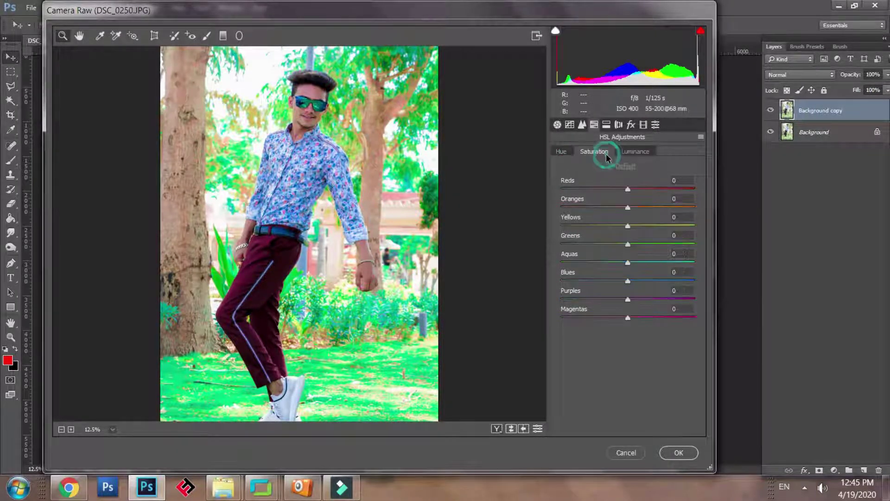
drag(638, 243, 703, 252)
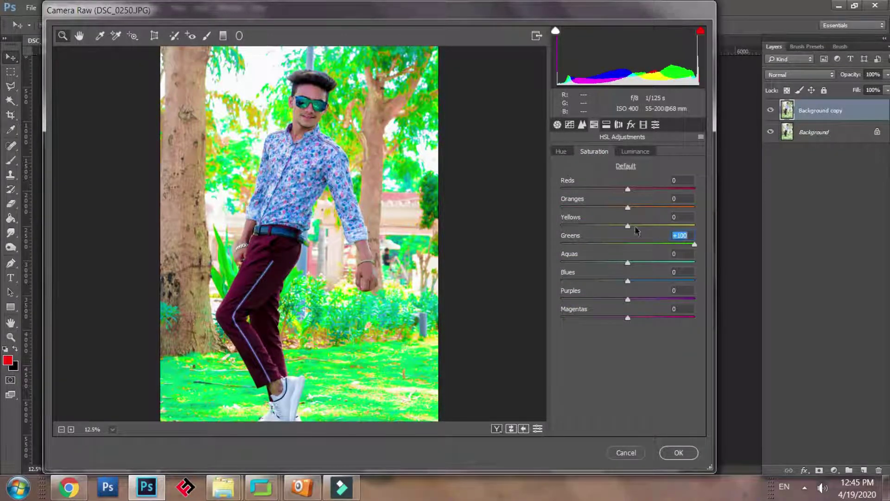
drag(627, 225, 592, 247)
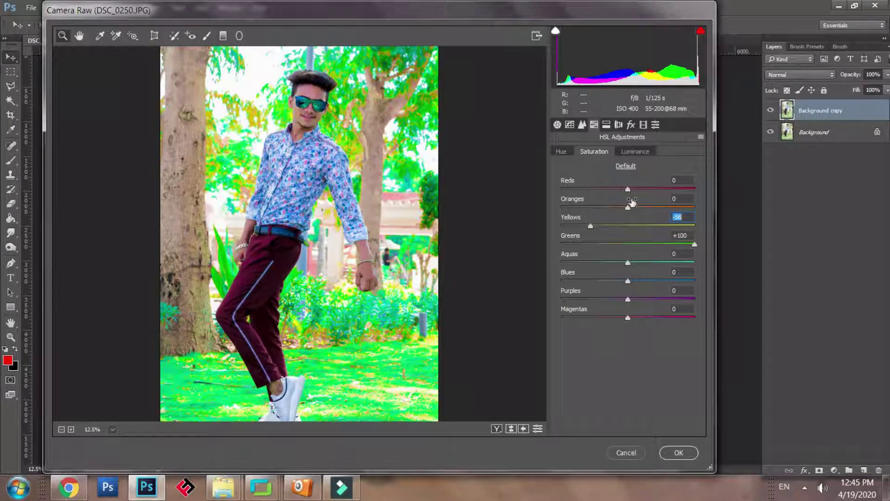
drag(629, 189, 556, 207)
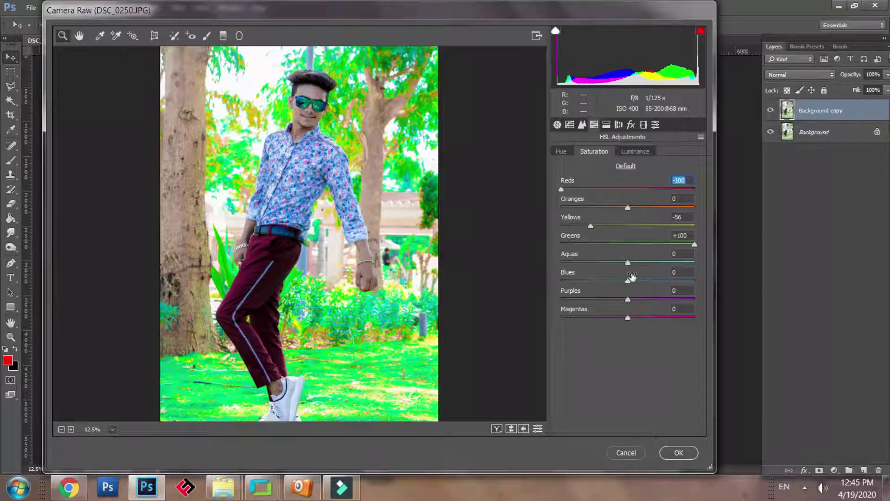
drag(628, 281, 587, 320)
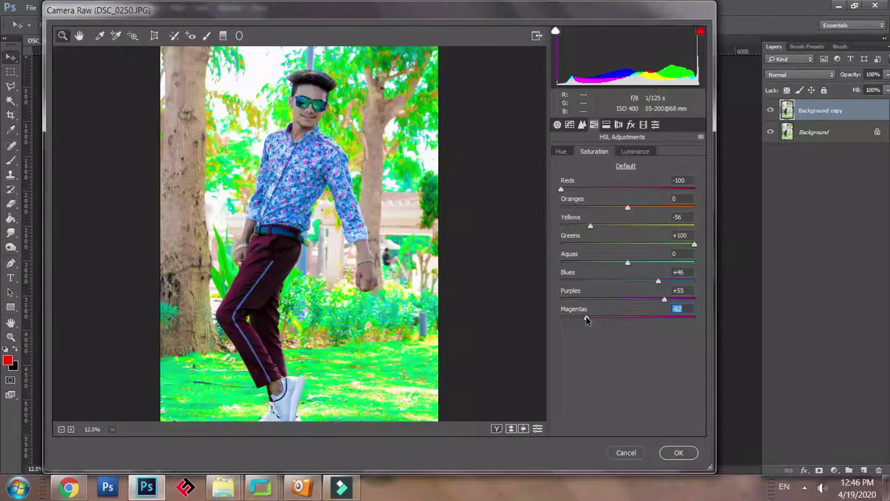
- Set the HSL luminances to Greens -17, Aquas +38 and Reds +3, keep Oranges at 0, and raise Magentas
click(639, 153)
drag(629, 207, 622, 227)
text(0)
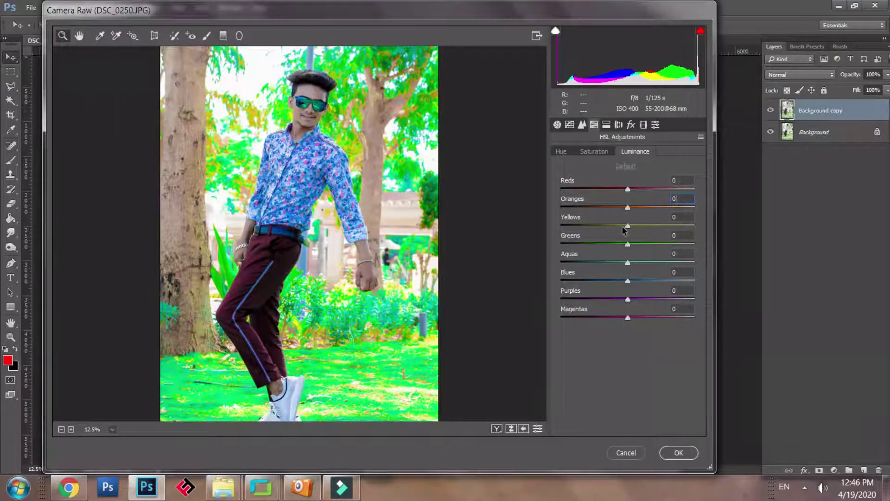
drag(628, 244, 612, 262)
click(653, 262)
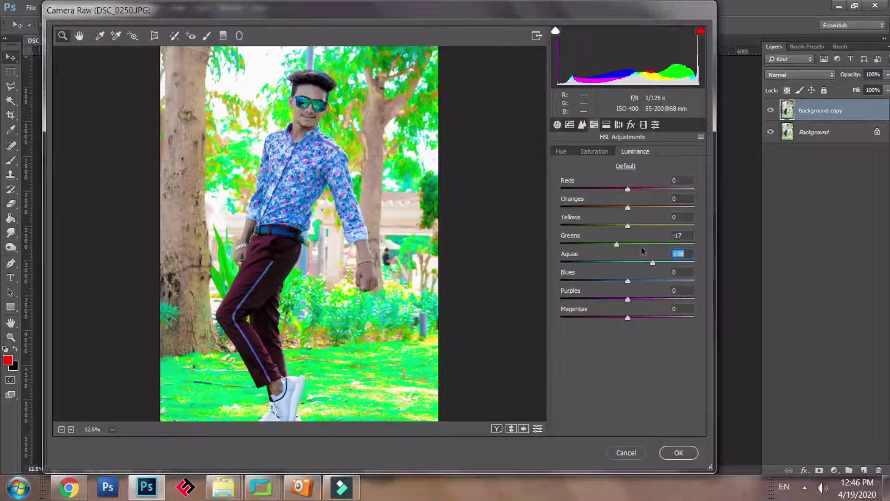
mouse_move(629, 187)
mouse_down()
mouse_move(619, 189)
mouse_move(631, 189)
mouse_up()
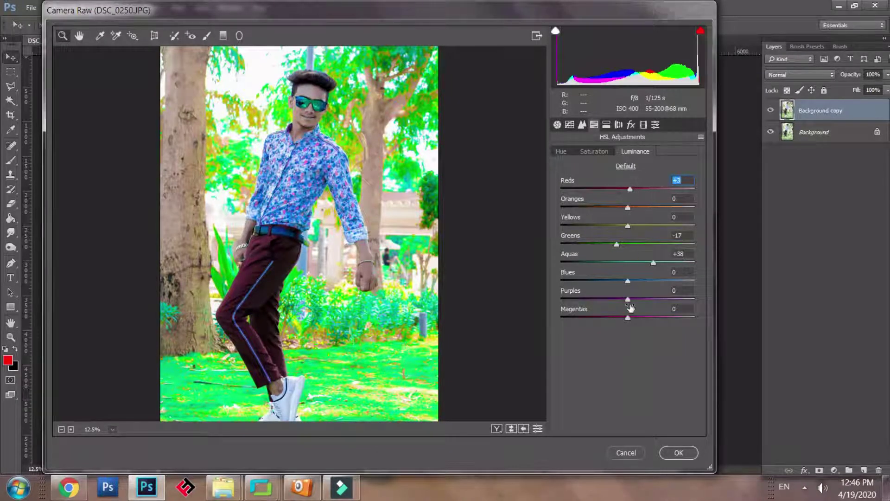
drag(628, 317, 657, 318)
- Try the Aquas hue at -100, return it to +100, and apply the Camera Raw adjustments to the layer
click(601, 152)
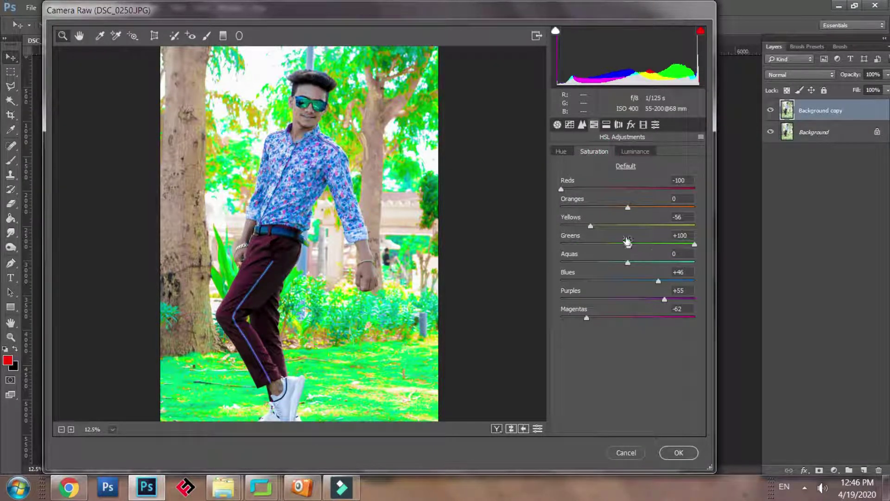
click(562, 151)
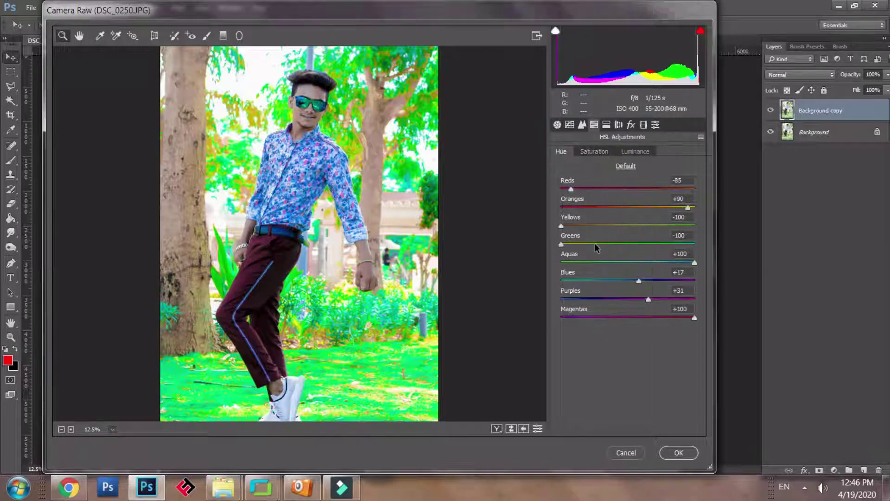
drag(622, 263, 554, 268)
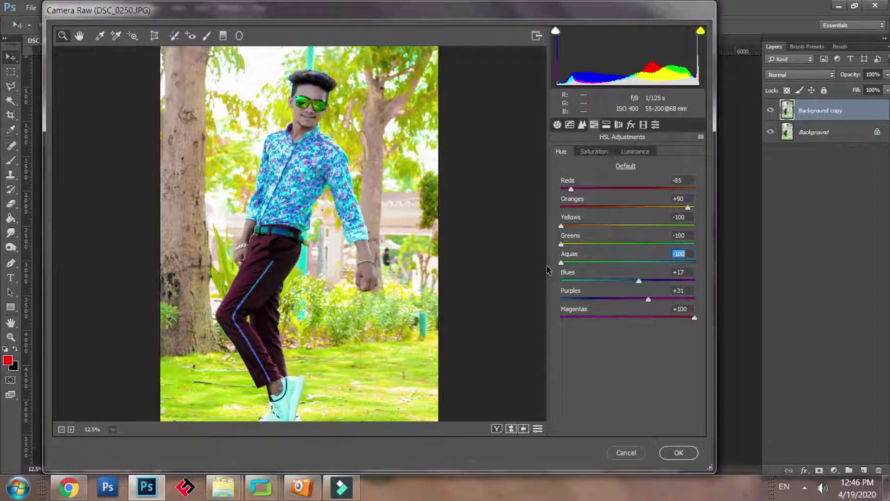
drag(561, 263, 703, 283)
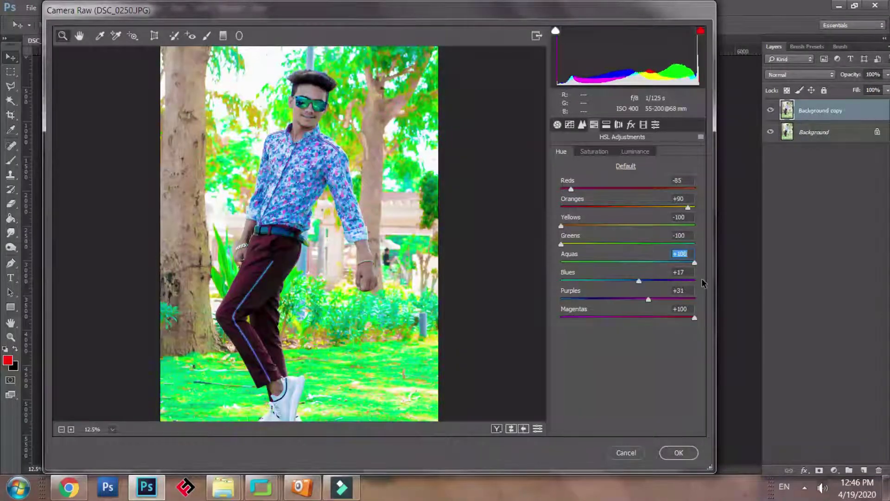
click(679, 452)
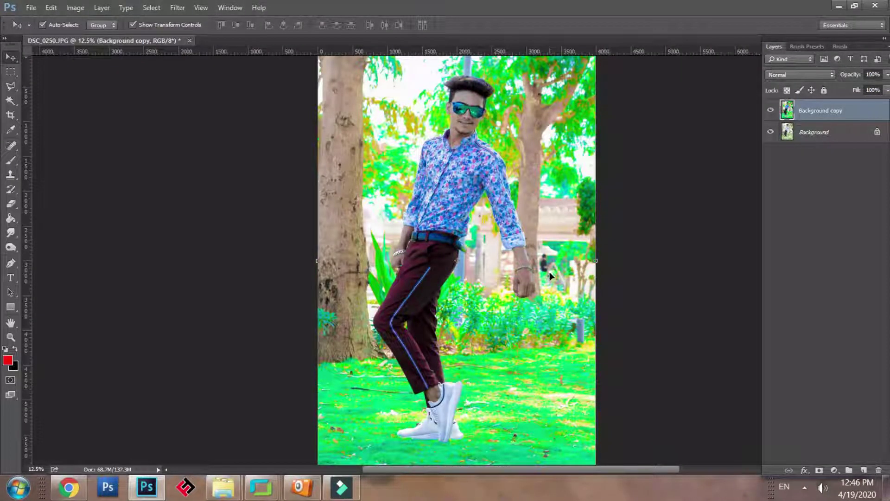
- Add a Selective Color adjustment layer above the graded photo and choose Greens as its color range
click(834, 470)
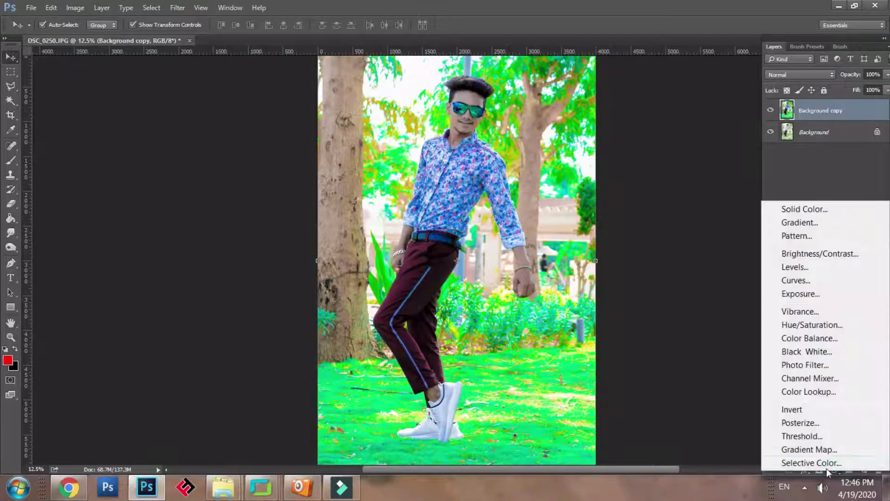
click(818, 461)
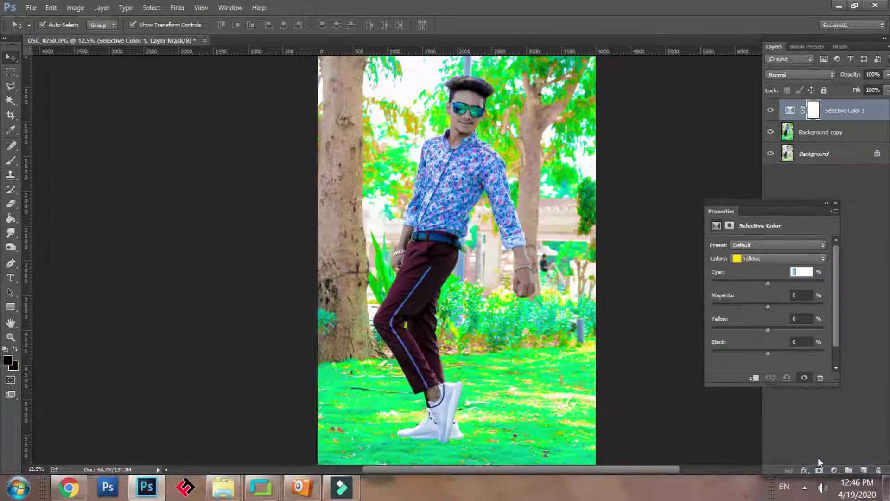
click(759, 260)
click(763, 287)
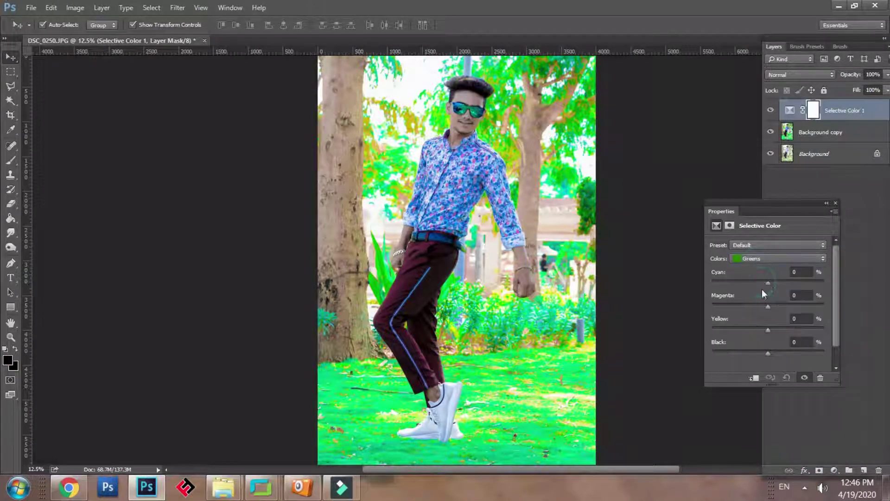
- Set the Selective Color Greens to Magenta -11, Yellow +100 and Black +11, and raise their Cyan well above zero
drag(786, 283, 741, 273)
mouse_move(760, 306)
mouse_down()
mouse_move(831, 309)
mouse_move(744, 309)
mouse_move(761, 309)
mouse_up()
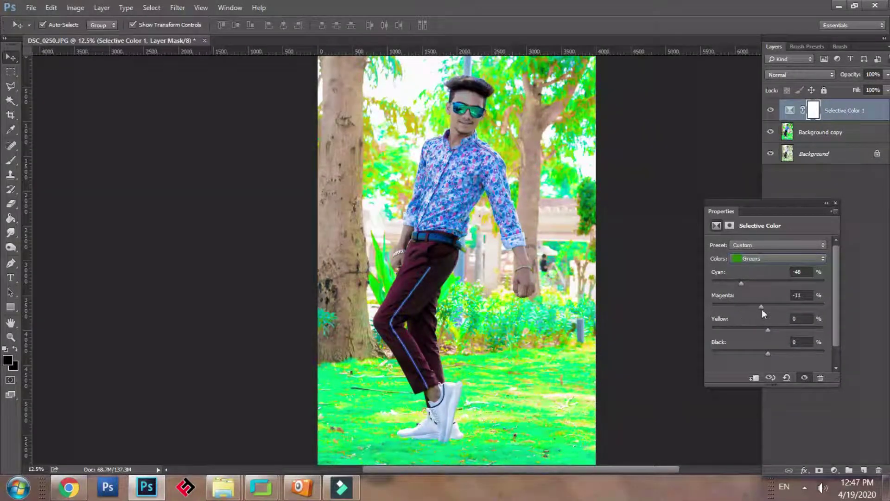
drag(806, 329, 838, 339)
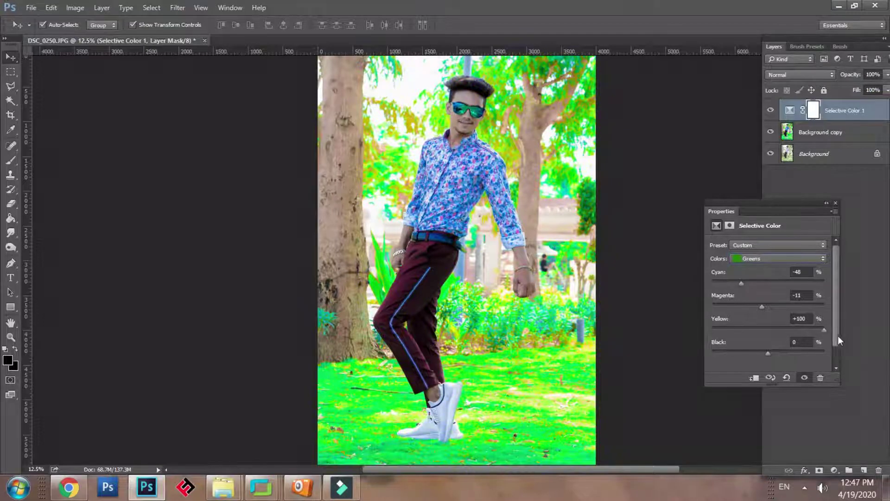
mouse_move(770, 352)
mouse_down()
mouse_move(842, 351)
mouse_move(732, 355)
mouse_move(839, 365)
mouse_move(774, 362)
mouse_up()
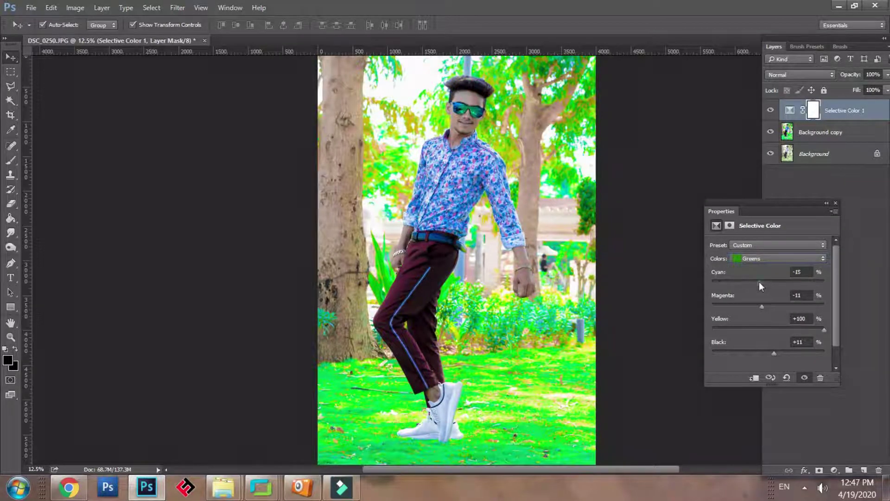
drag(758, 282, 816, 287)
- Increase the Cyan amount for the Selective Color Cyans range and collapse the adjustment's properties
click(766, 260)
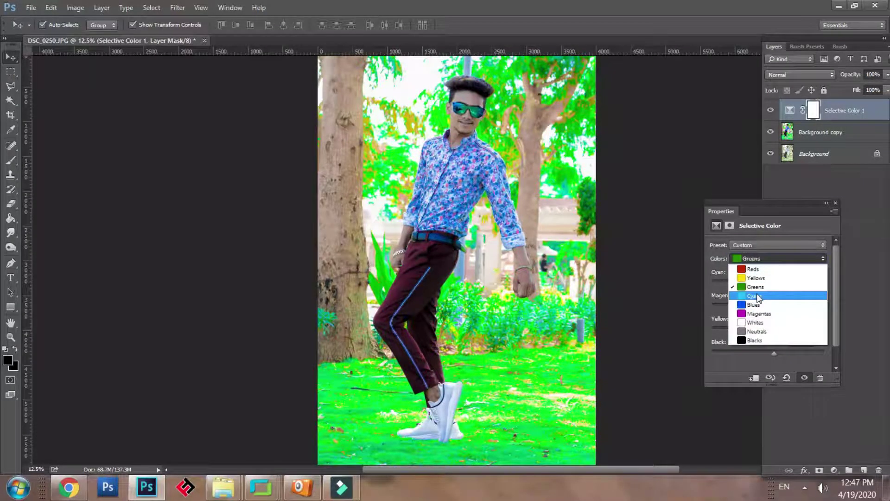
click(758, 297)
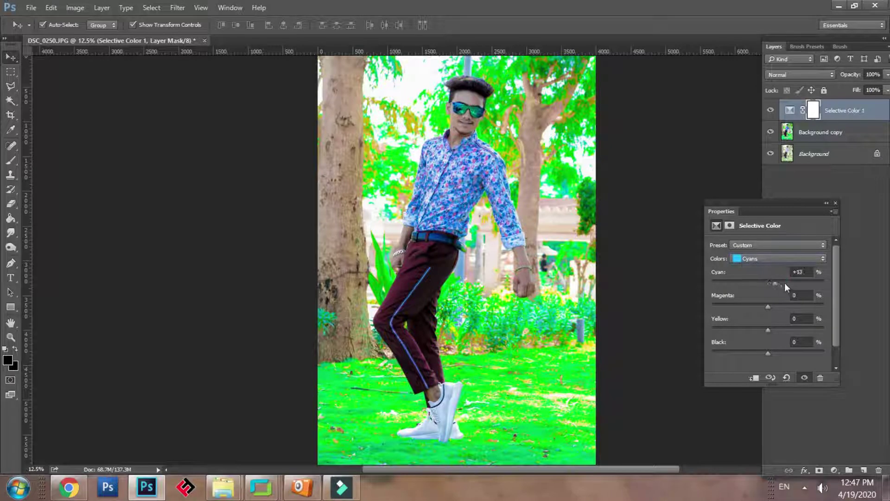
drag(780, 286, 825, 324)
click(826, 203)
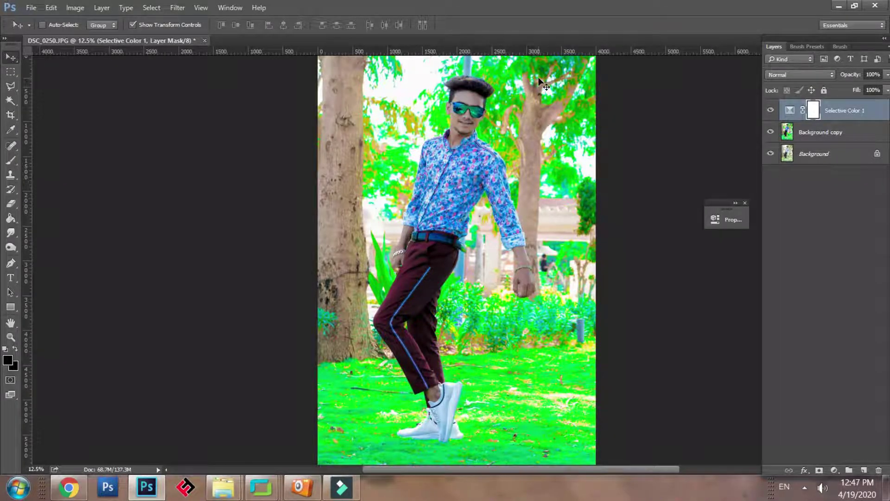
- Compare the whole photo with and without the Selective Color layer by toggling its visibility
key(ctrl+minus)
click(771, 110)
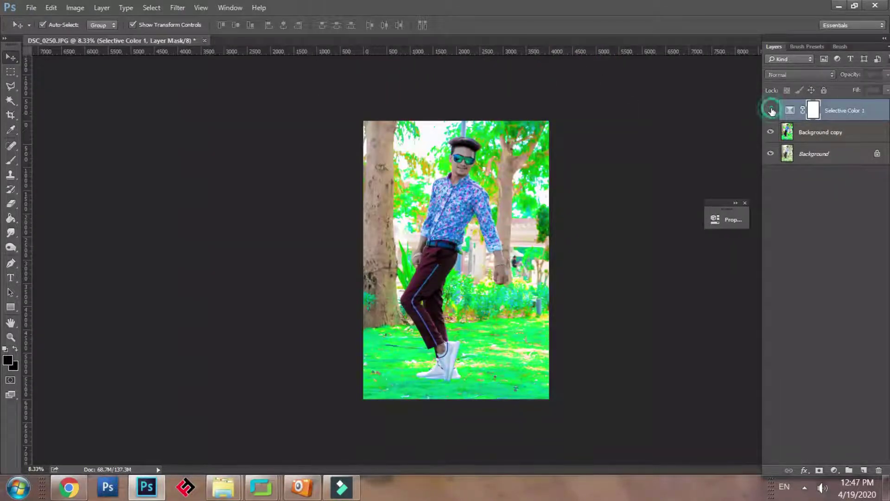
click(770, 110)
click(771, 110)
click(771, 111)
click(771, 110)
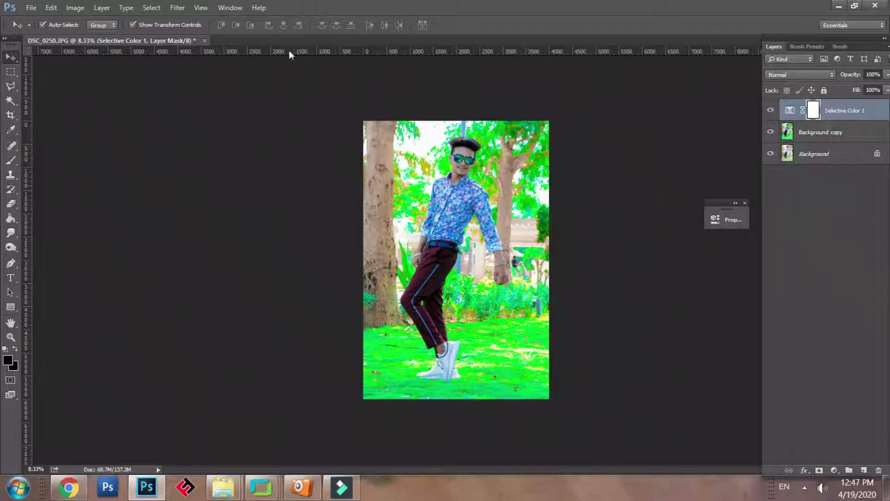
- Merge the Selective Color layer into the Background copy, and merge that layer into the Background
click(103, 8)
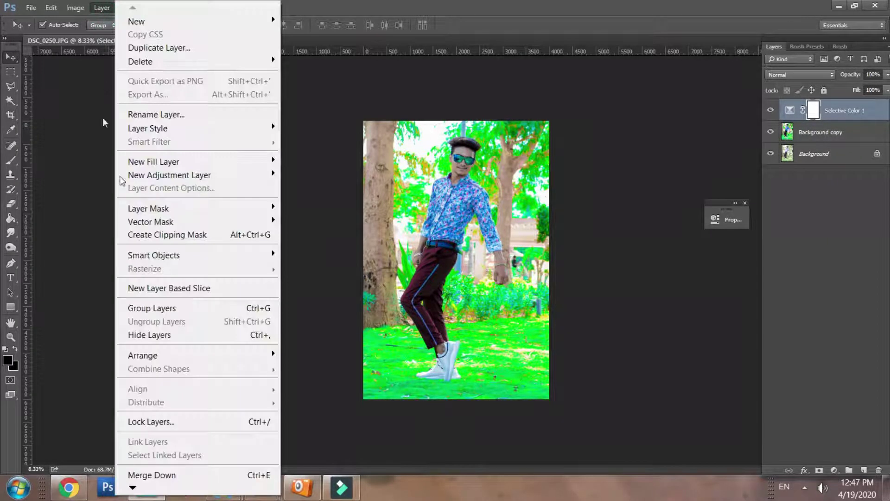
click(156, 477)
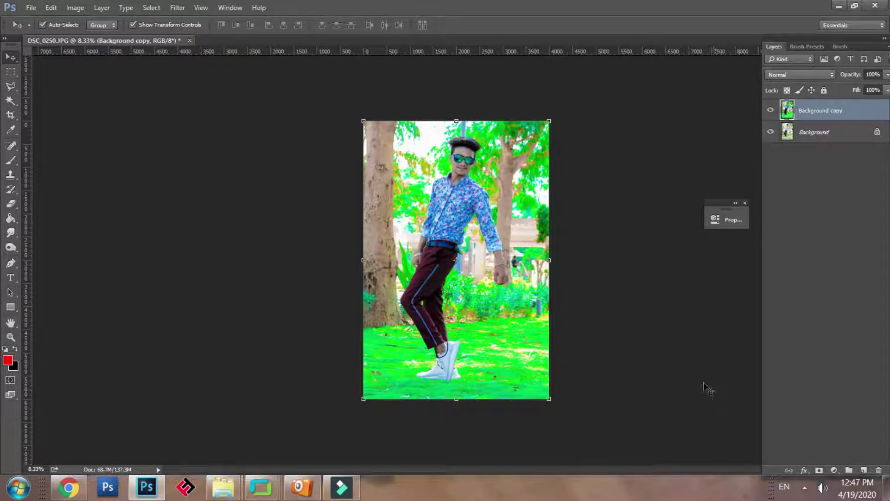
click(104, 8)
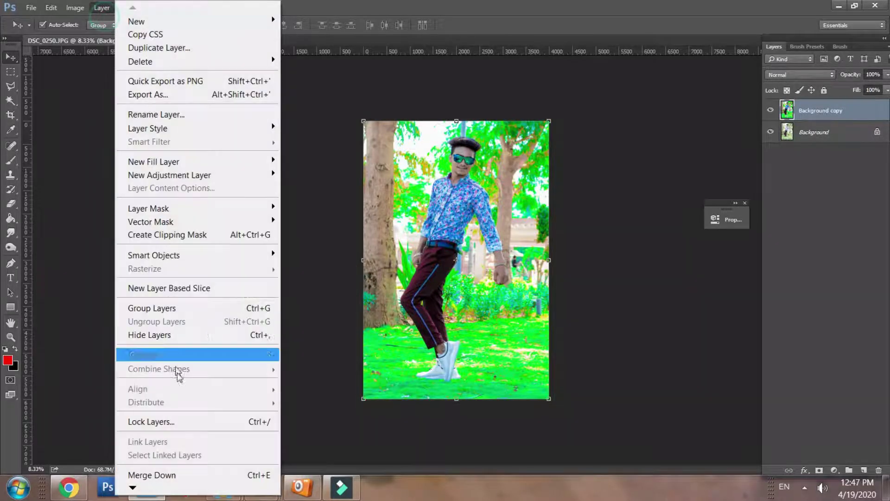
click(170, 475)
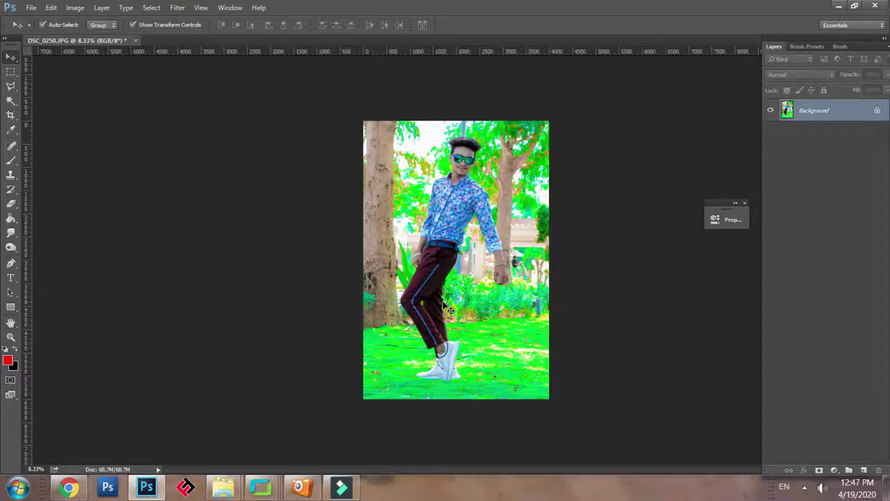
- Examine the subject's face and sunglasses up close at 100% magnification
key(ctrl+plus)
key(ctrl+plus)
key(ctrl+plus)
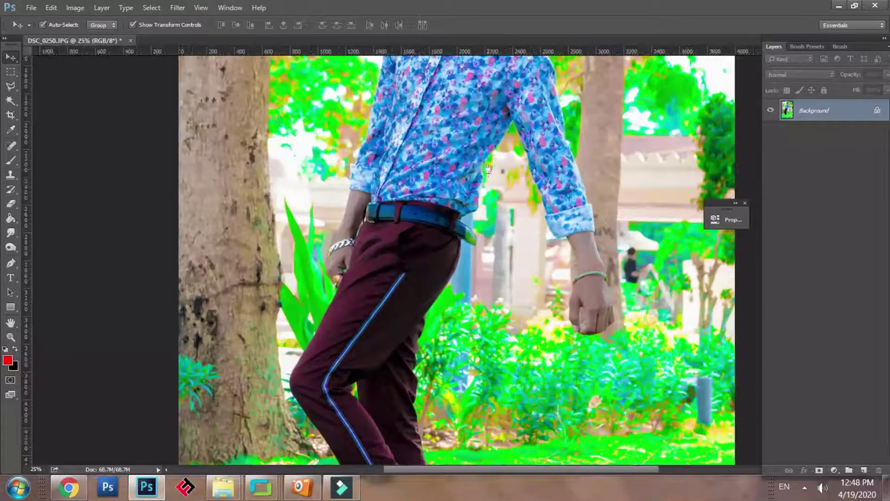
drag(488, 170, 485, 358)
key(ctrl+r)
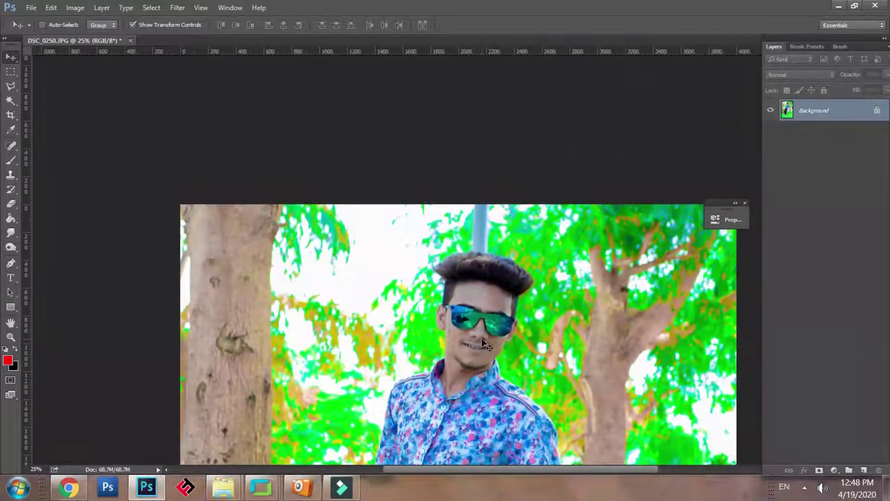
key(ctrl+plus)
key(ctrl+plus)
drag(494, 311, 370, 235)
key(ctrl+plus)
key(ctrl+plus)
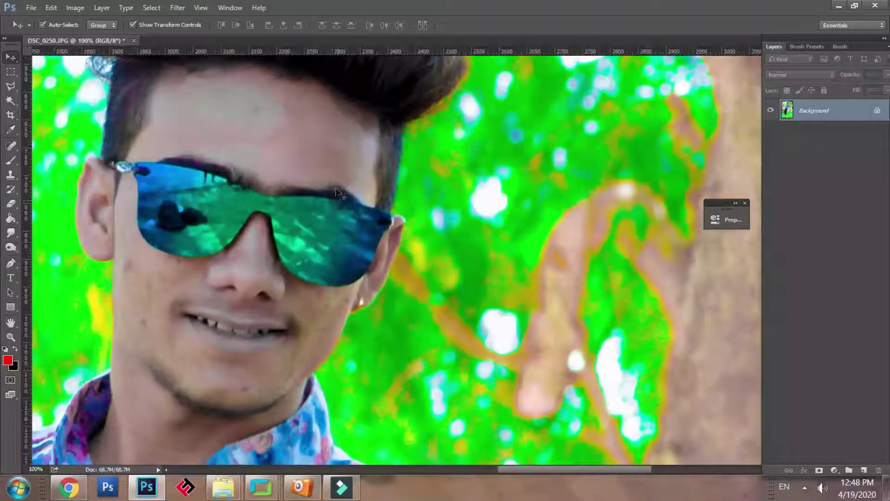
drag(338, 200, 411, 137)
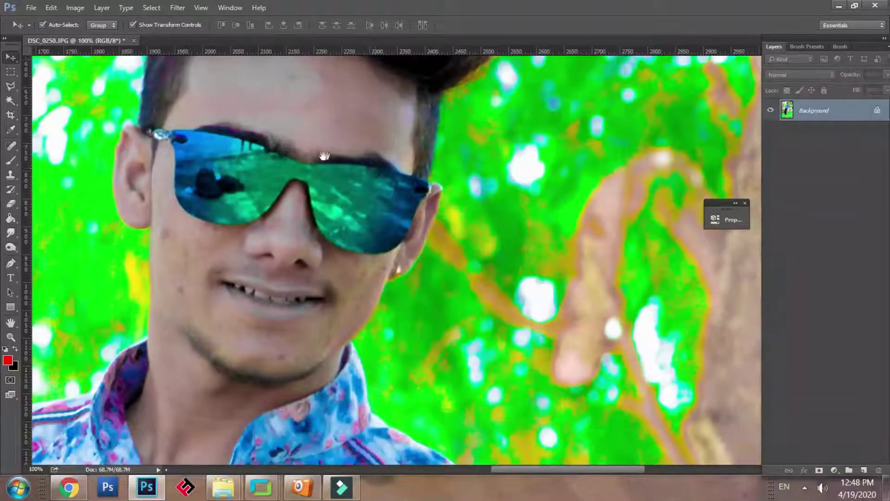
drag(176, 174, 210, 222)
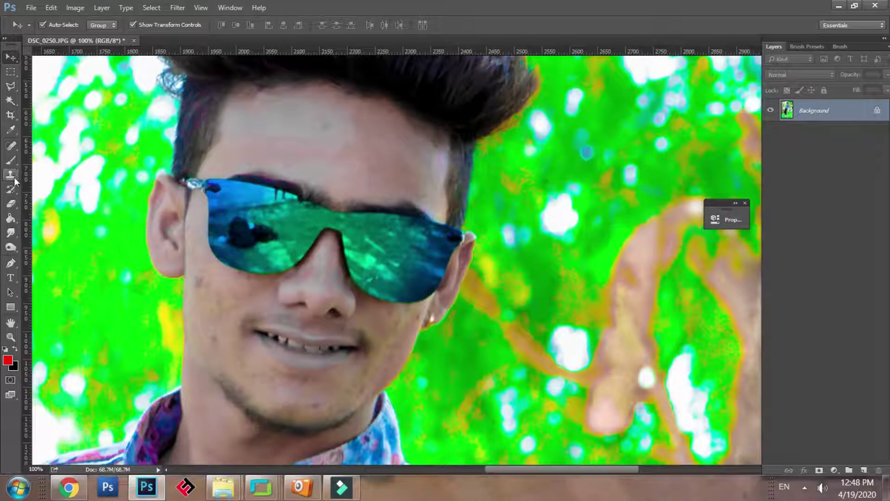
- Set the Brush opacity to 10% and paint sampled skin tones over the uneven patches on the forehead
click(11, 204)
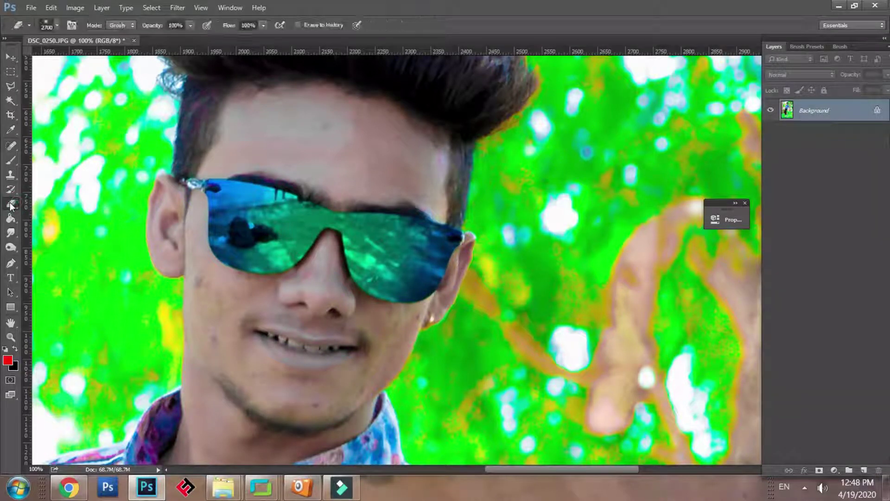
click(10, 162)
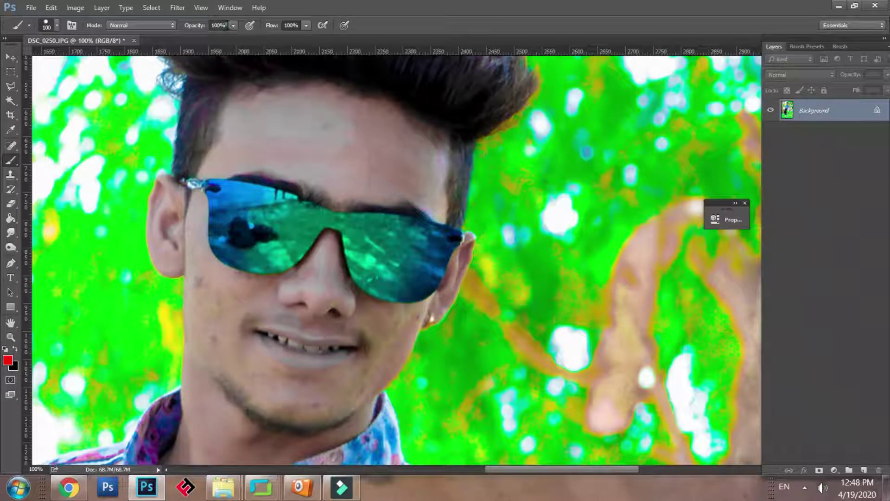
click(227, 25)
text(10)
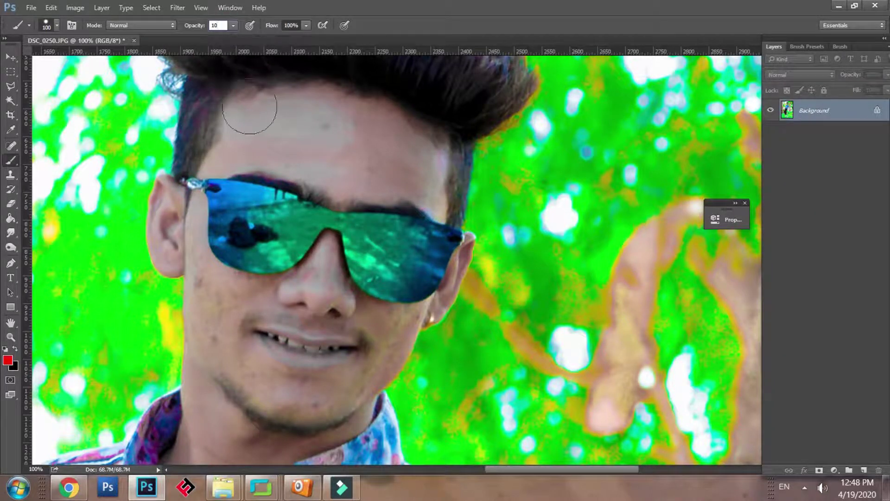
alt+click(247, 129)
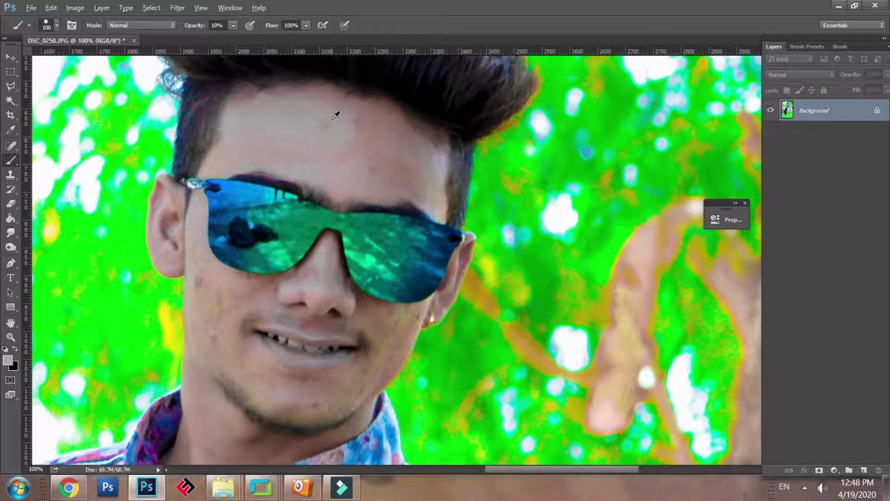
alt+click(339, 124)
mouse_move(352, 131)
mouse_down()
mouse_move(374, 151)
mouse_move(369, 138)
mouse_move(410, 140)
mouse_move(441, 165)
mouse_move(430, 179)
mouse_up()
- Switch to a soft round brush and blend the forehead with a freshly sampled skin tone
click(57, 25)
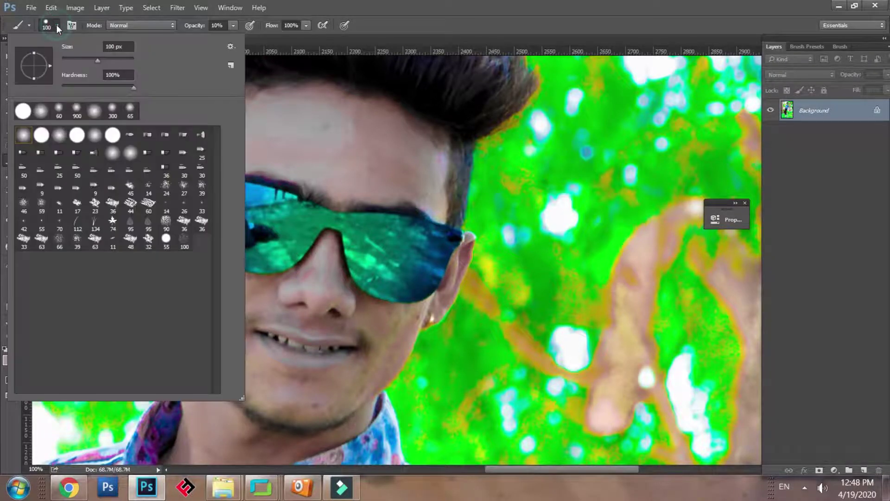
double_click(41, 114)
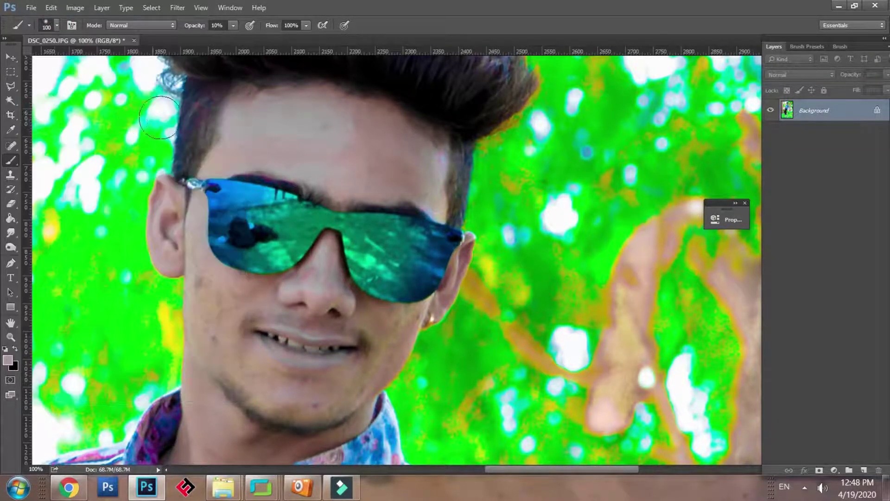
alt+click(265, 126)
mouse_move(277, 123)
mouse_down()
mouse_move(327, 142)
mouse_move(331, 134)
mouse_move(353, 145)
mouse_move(356, 123)
mouse_up()
mouse_move(398, 142)
mouse_down()
mouse_move(367, 140)
mouse_move(379, 171)
mouse_move(397, 133)
mouse_move(434, 158)
mouse_move(434, 191)
mouse_move(429, 137)
mouse_move(398, 128)
mouse_move(362, 135)
mouse_up()
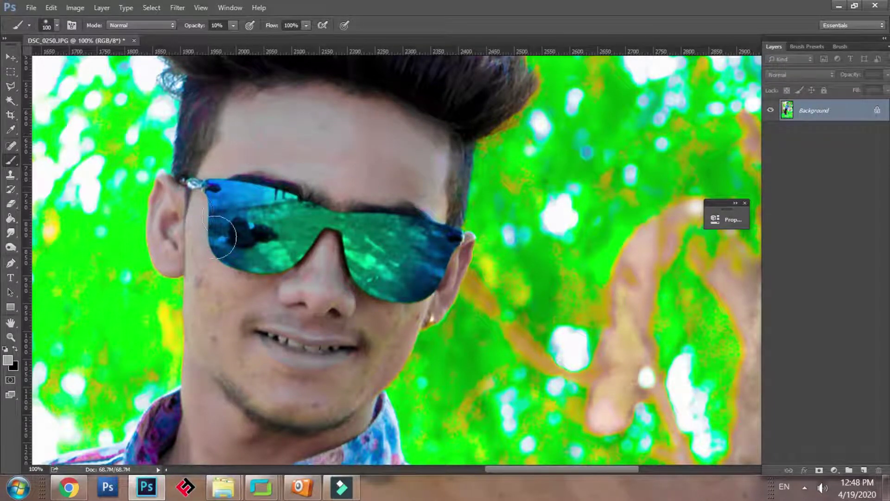
- Paint sampled skin tones over the cheek, jaw and chin to even out the lower face
alt+click(217, 346)
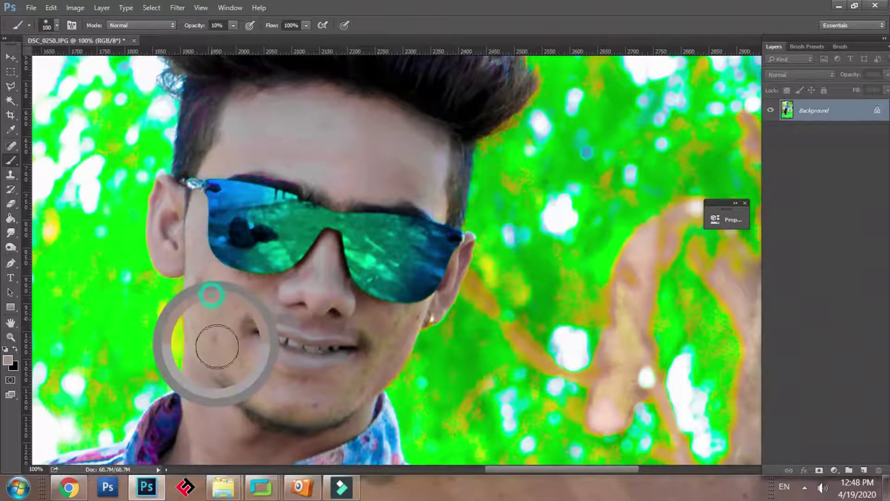
drag(225, 357, 269, 389)
alt+click(368, 394)
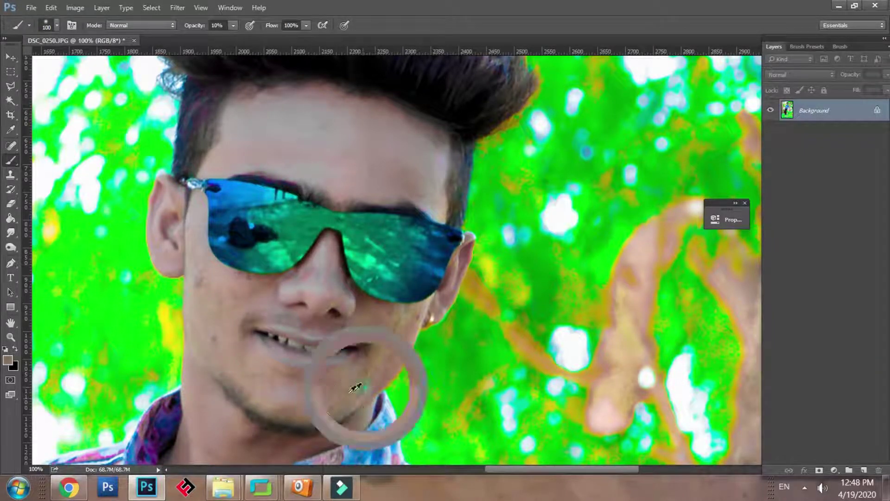
mouse_move(327, 398)
mouse_down()
mouse_move(377, 351)
mouse_move(468, 171)
mouse_up()
- Set the Clone Stamp opacity to 50% and clone clean skin over the discolored cheek and jaw on the earring side
key(ctrl+plus)
key(ctrl+plus)
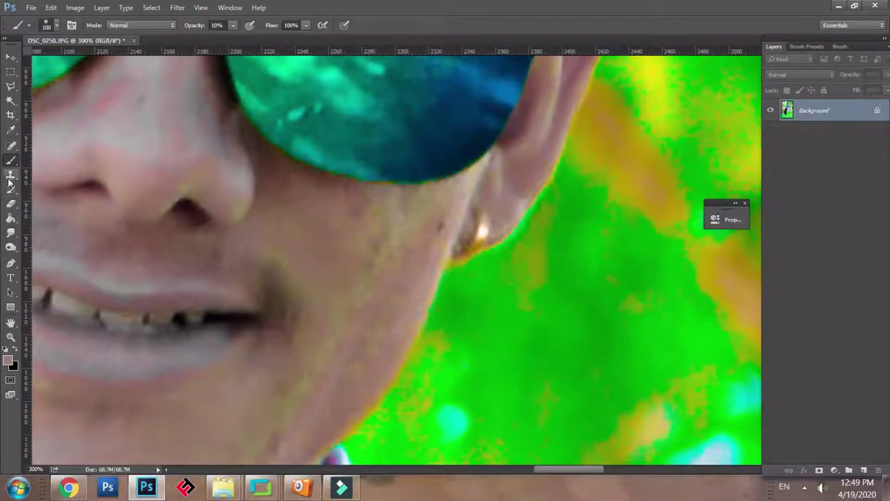
click(10, 175)
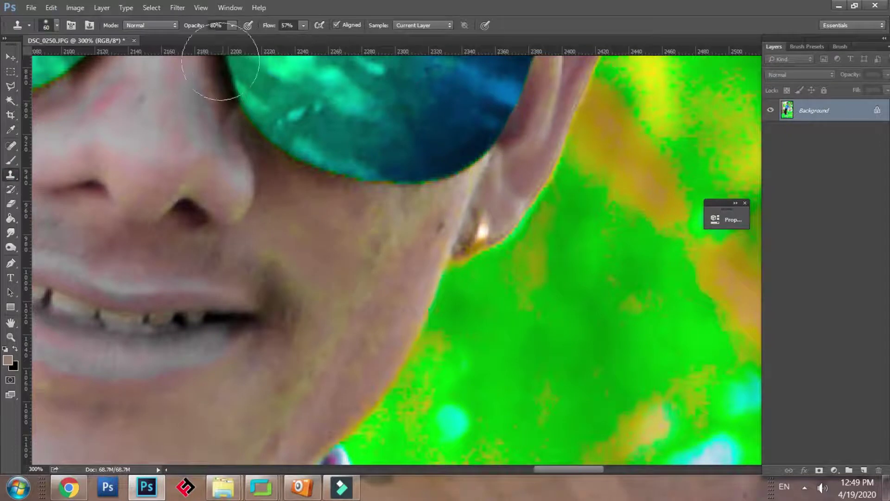
click(218, 25)
text(50)
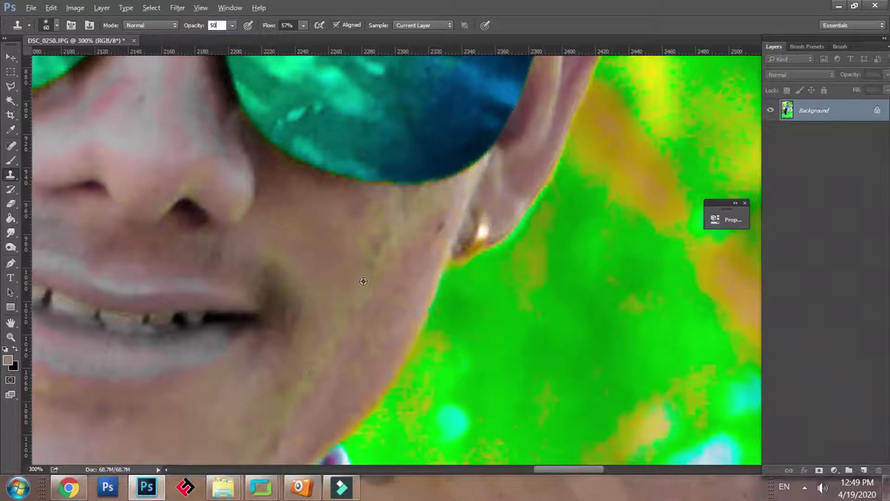
key(Return)
alt+click(350, 258)
mouse_move(341, 320)
mouse_down()
mouse_move(339, 348)
mouse_move(281, 406)
mouse_move(334, 361)
mouse_move(287, 415)
mouse_move(269, 423)
mouse_up()
alt+click(339, 304)
drag(246, 427, 234, 423)
- Clone clean skin over the dark spot and red mark on the nose
key(space)
drag(293, 391, 425, 221)
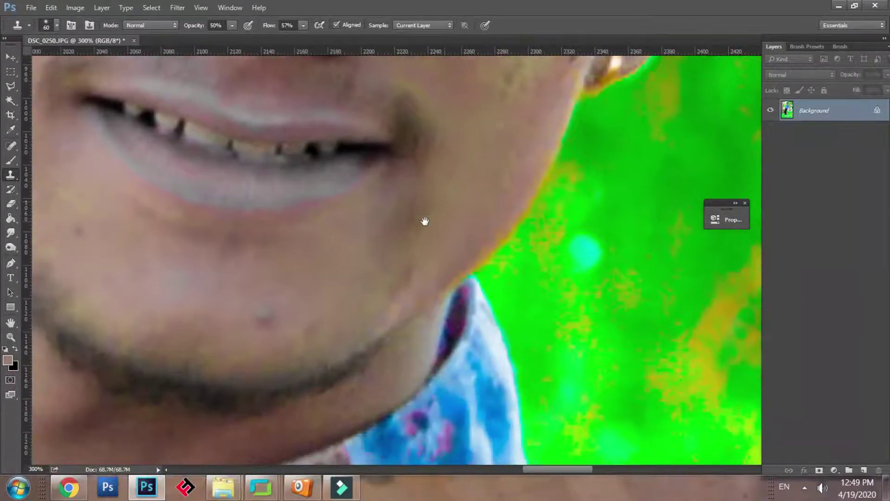
key(space)
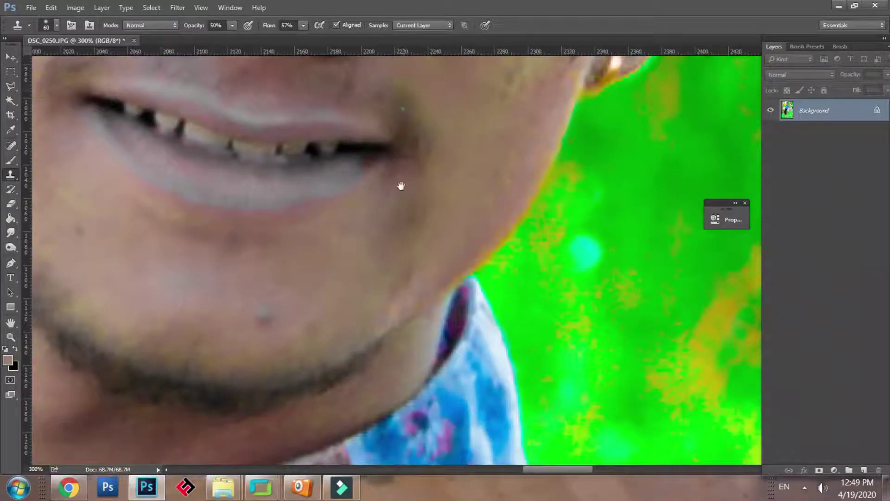
drag(399, 185, 390, 339)
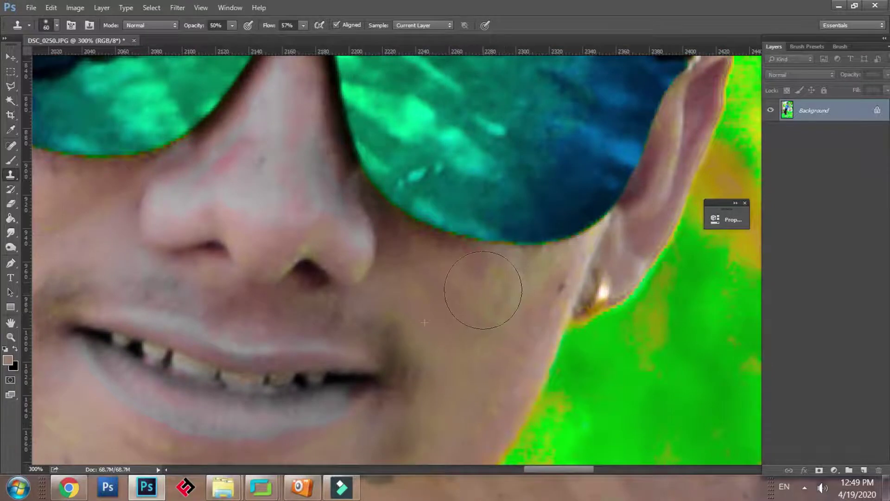
alt+click(438, 276)
key(space)
drag(450, 314, 537, 371)
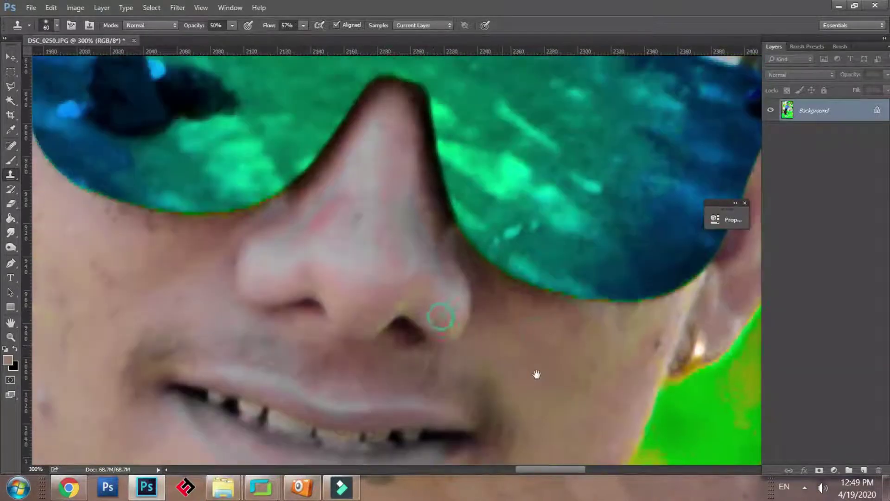
drag(352, 218, 308, 232)
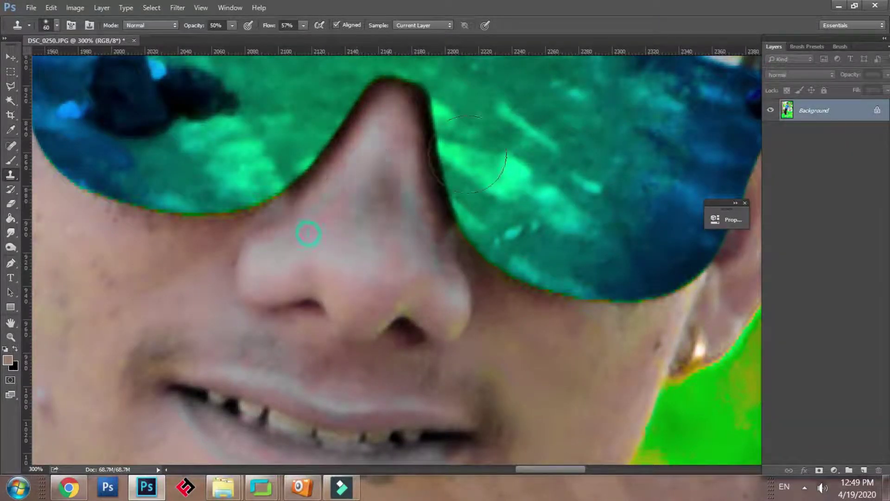
drag(371, 256, 374, 214)
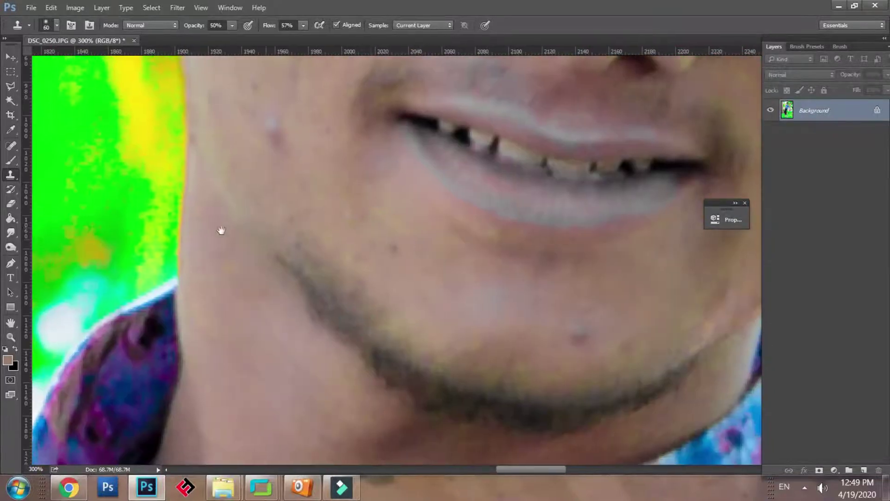
- Clone clean skin over the blemishes and dark spots on the cheek opposite the earring
drag(253, 304, 253, 390)
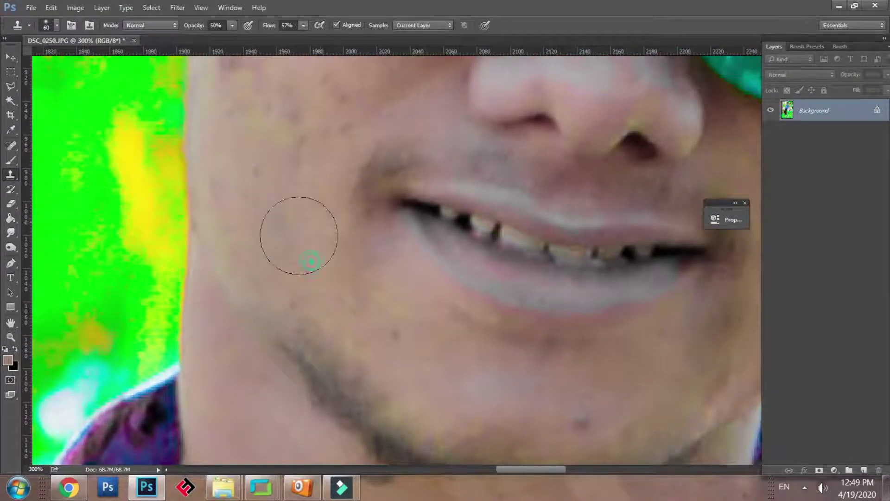
drag(279, 218, 302, 290)
drag(283, 185, 294, 292)
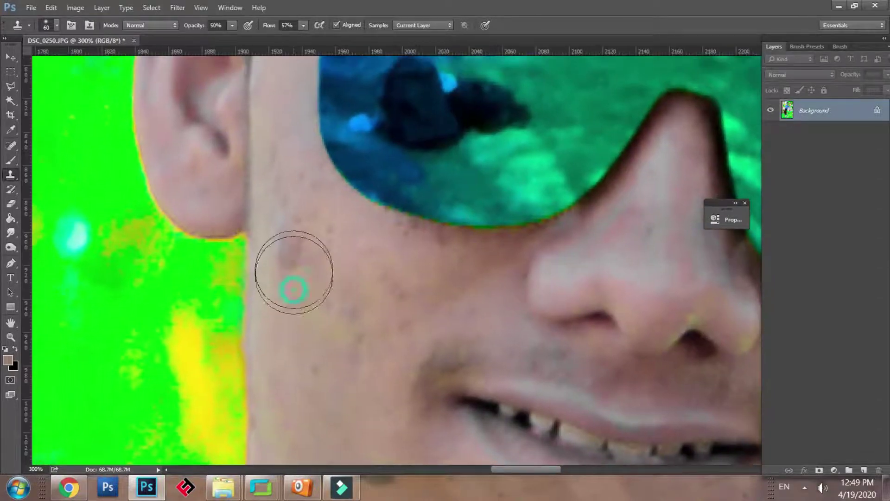
click(291, 252)
click(290, 242)
alt+click(308, 308)
click(292, 237)
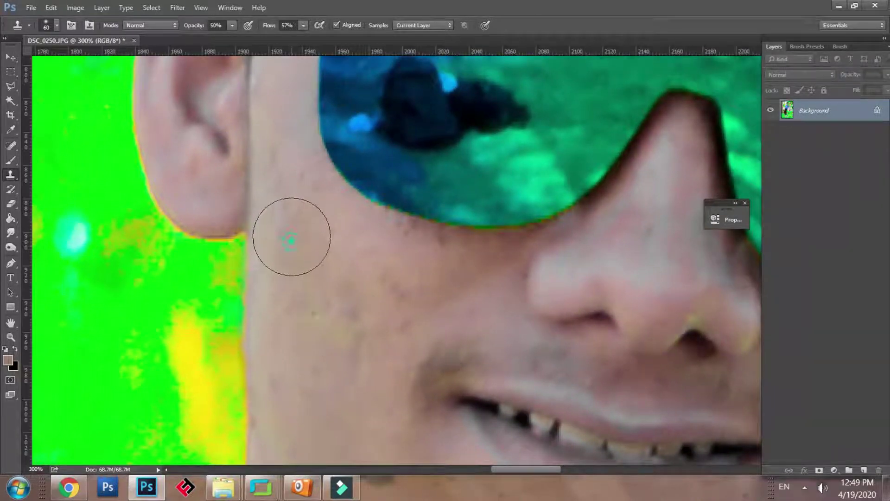
click(352, 313)
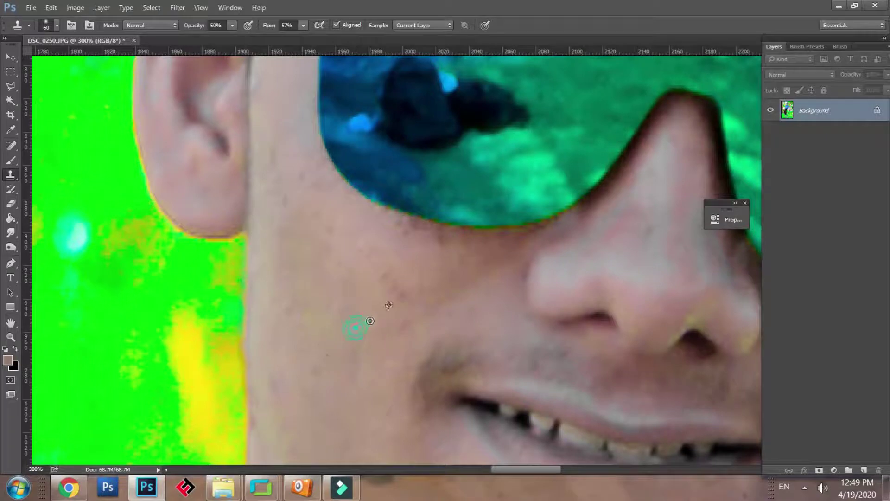
click(380, 286)
click(319, 225)
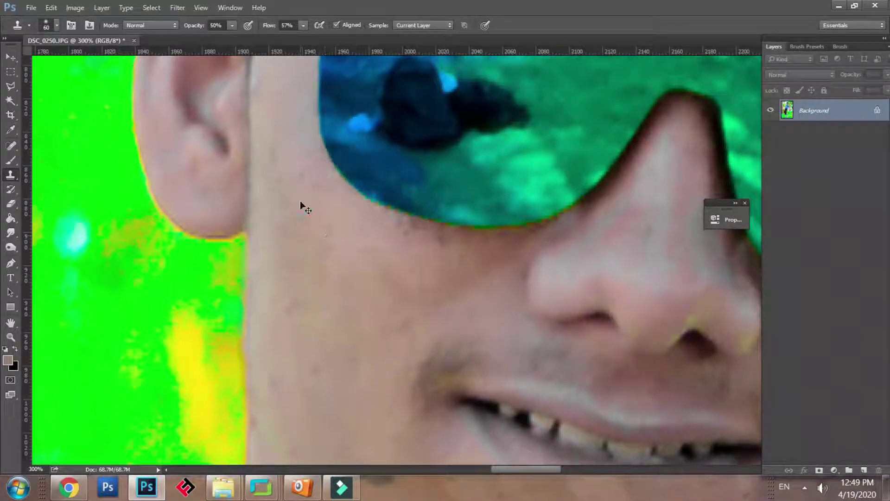
- Darken the hair with the Burn tool at brush size 250, Midtones range and 50% exposure
scroll(300, 204, down, 1)
scroll(300, 203, down, 4)
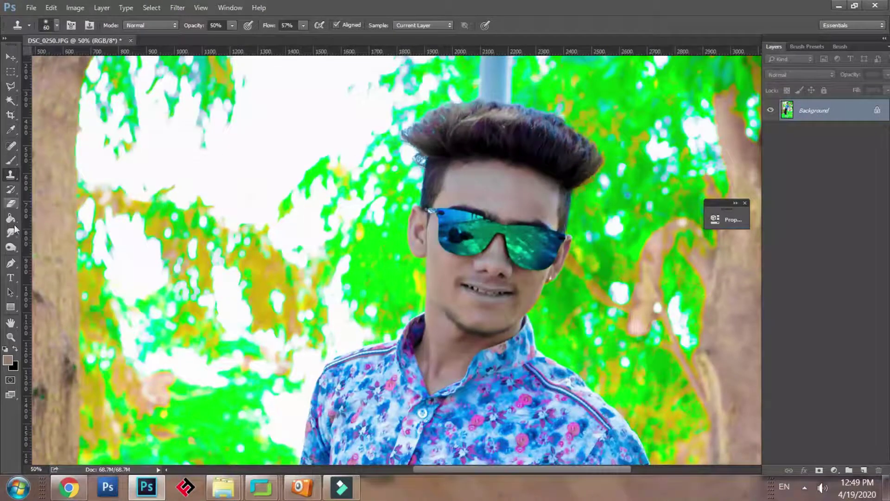
click(10, 247)
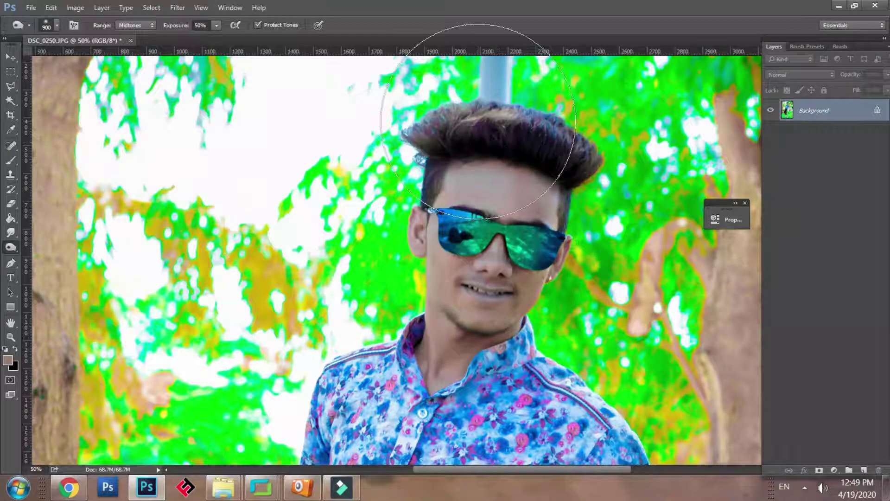
key(bracketleft)
key(bracketleft)
key(bracketleft)
key(bracketleft)
key(bracketleft)
key(bracketleft)
key(bracketleft)
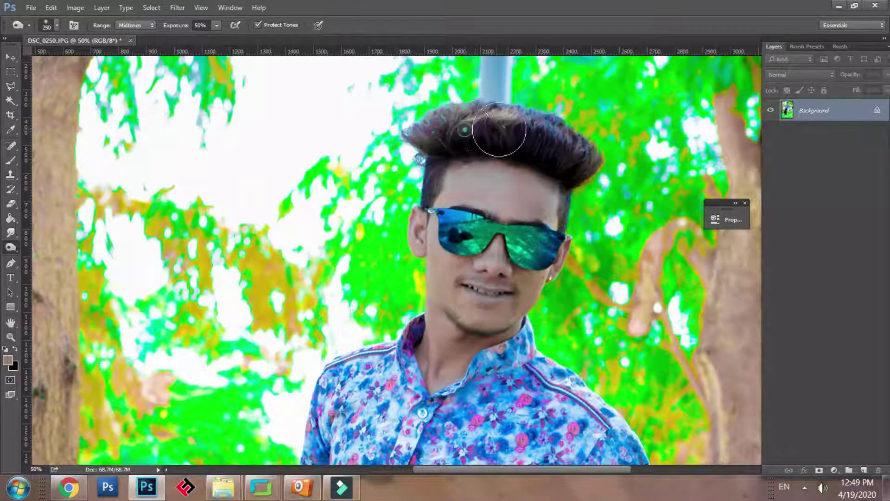
mouse_move(484, 123)
mouse_down()
mouse_move(535, 127)
mouse_move(523, 126)
mouse_move(591, 155)
mouse_move(452, 122)
mouse_move(422, 132)
mouse_move(527, 128)
mouse_move(432, 133)
mouse_move(422, 172)
mouse_move(456, 119)
mouse_move(541, 127)
mouse_move(598, 166)
mouse_up()
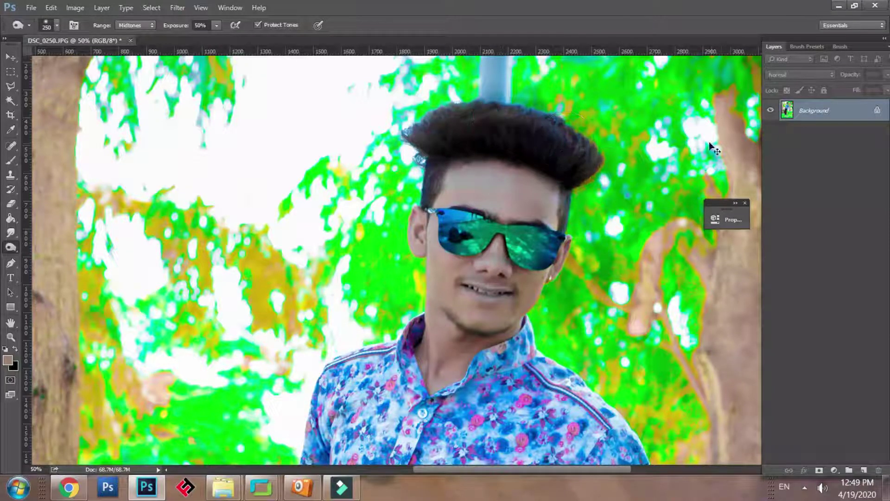
- Apply a Levels adjustment to the RGB channel with input levels of 25, 0.97 and 211
key(ctrl+minus)
key(ctrl+minus)
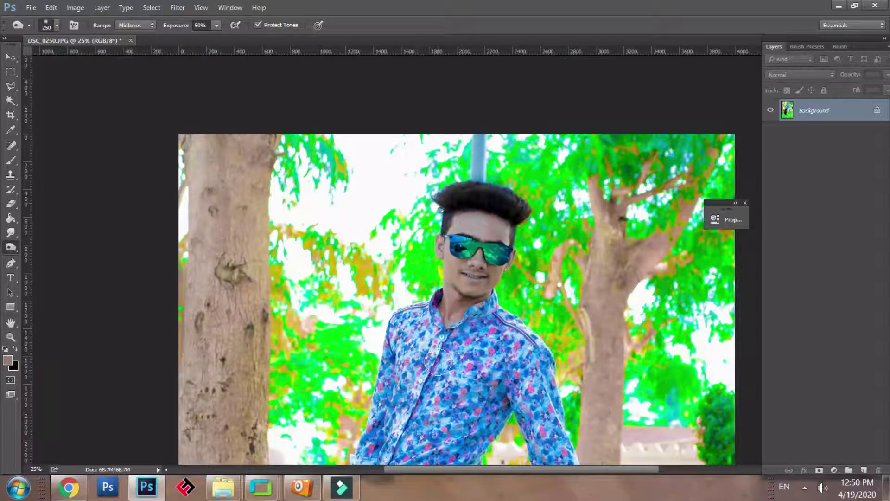
click(75, 8)
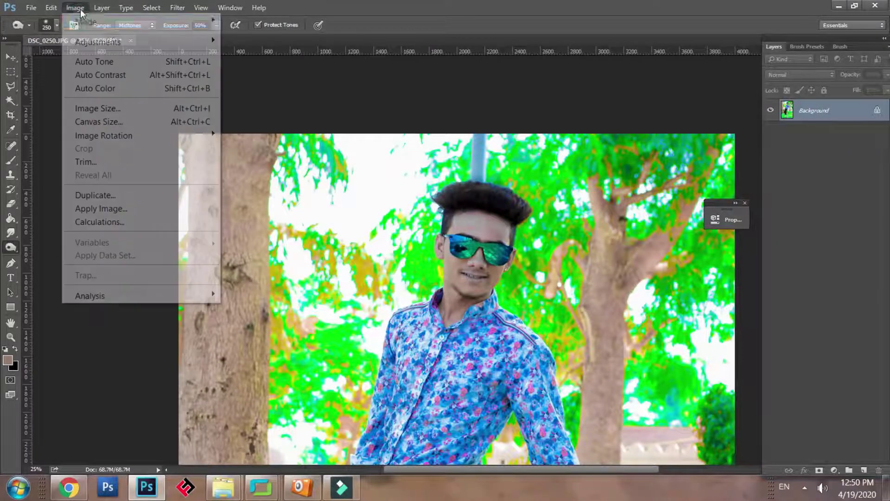
mouse_move(130, 43)
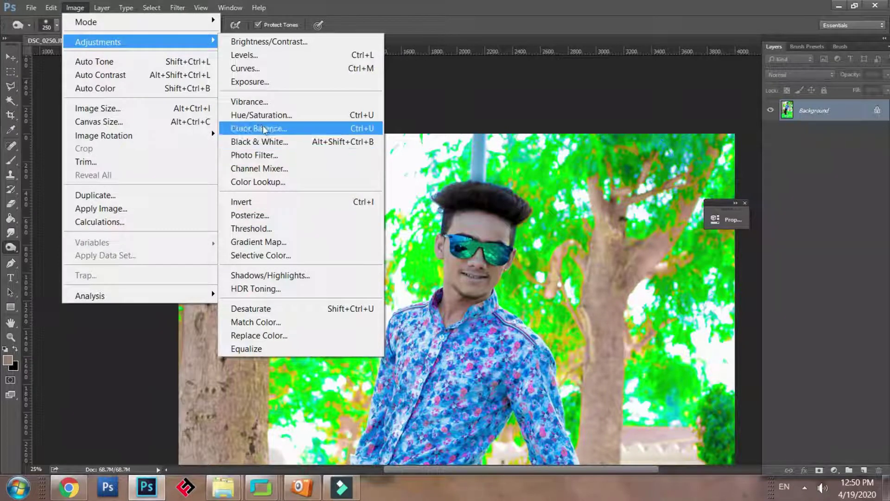
click(258, 56)
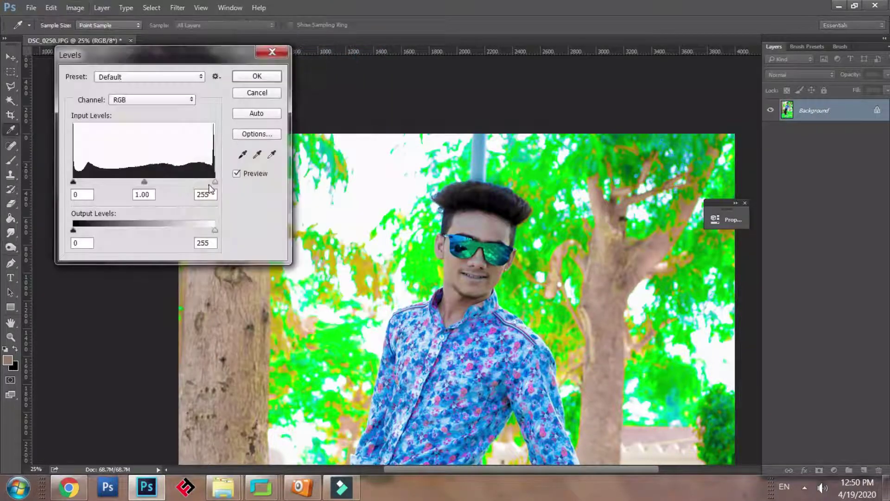
drag(214, 182, 196, 181)
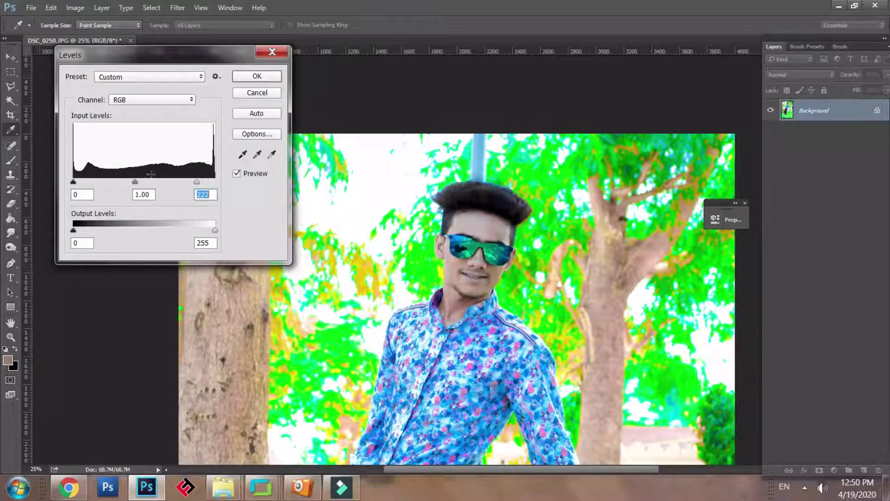
drag(134, 181, 144, 182)
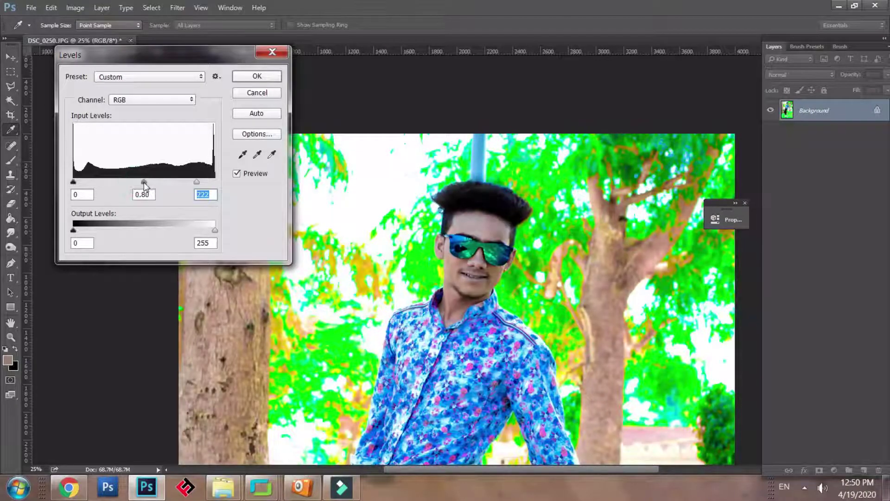
drag(77, 184, 92, 186)
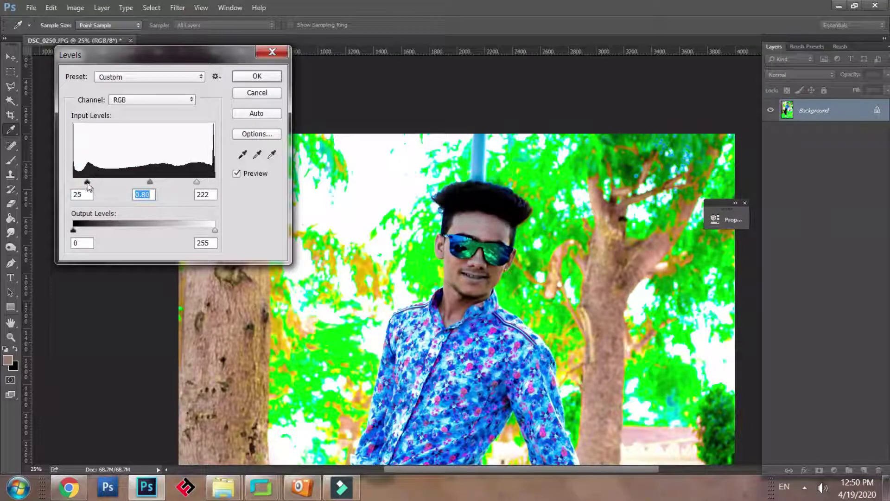
drag(196, 182, 140, 180)
click(258, 75)
key(o)
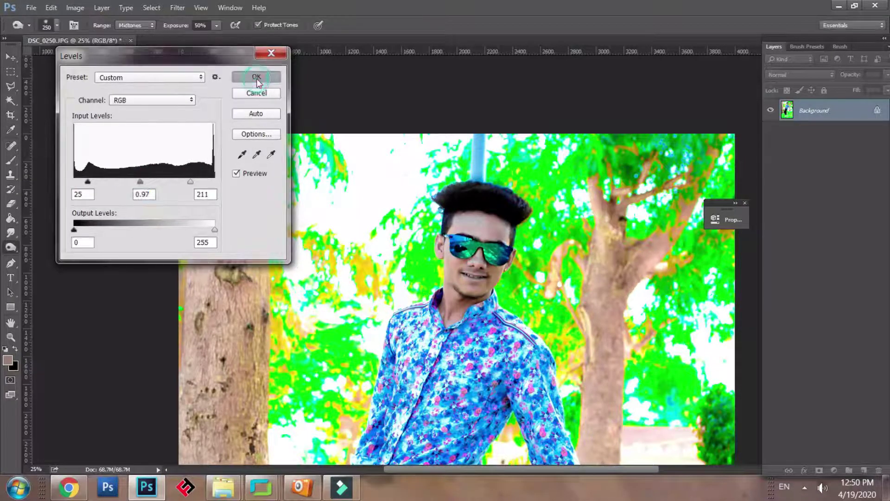
- Apply a Camera Raw lens-correction vignette to the photo with amount -100 and midpoint 69
key(ctrl+minus)
key(ctrl+minus)
key(ctrl+minus)
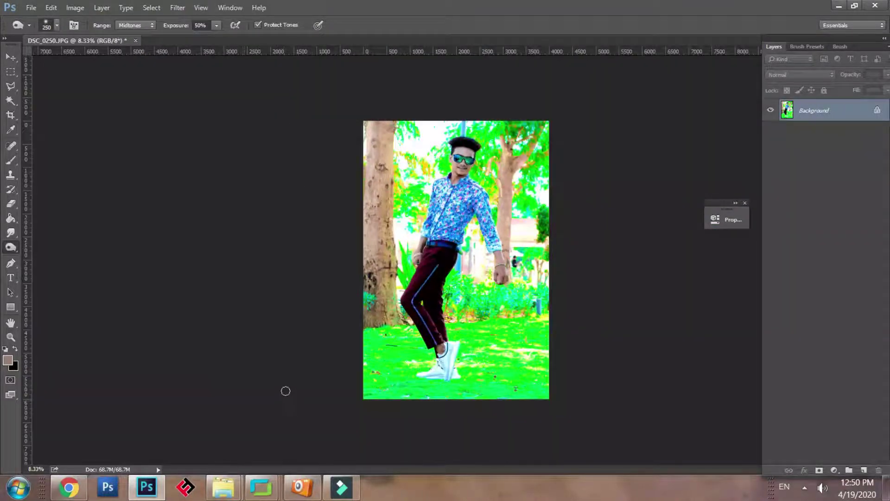
key(ctrl+plus)
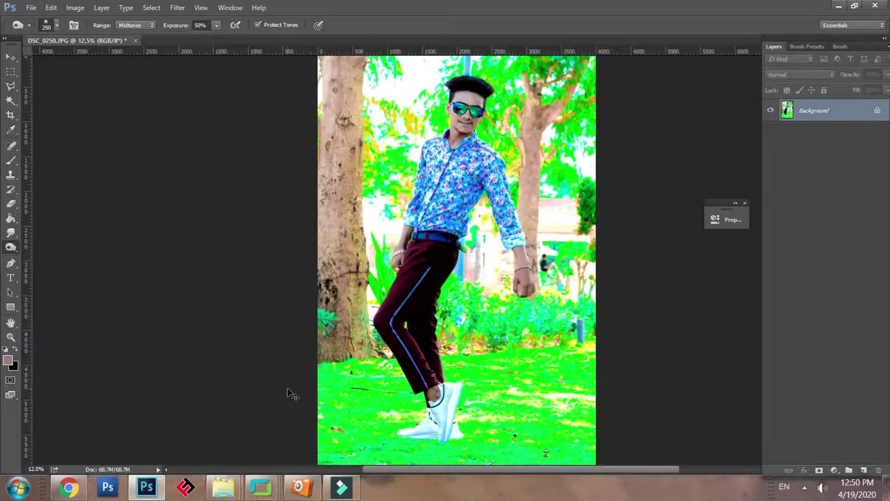
key(ctrl+minus)
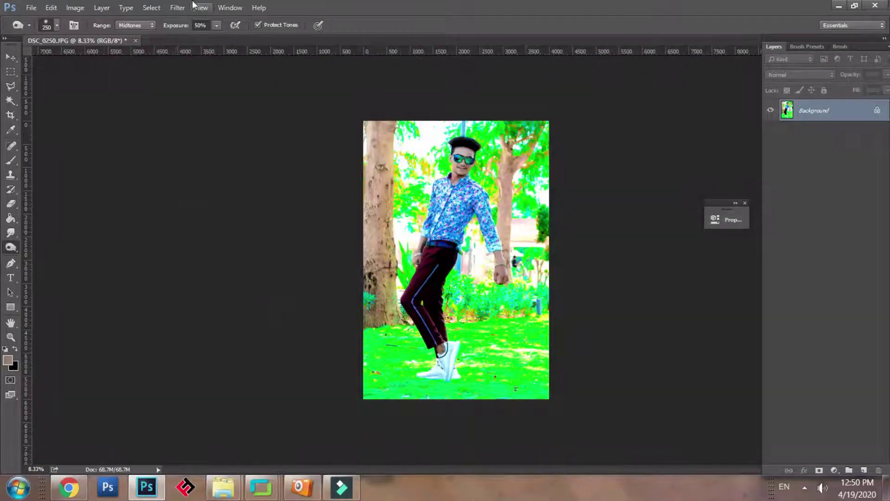
click(178, 7)
click(217, 92)
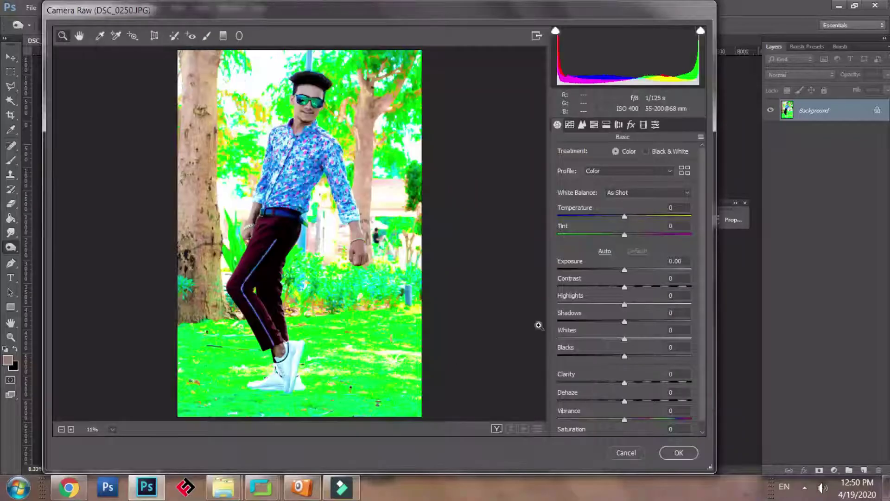
click(582, 124)
click(593, 124)
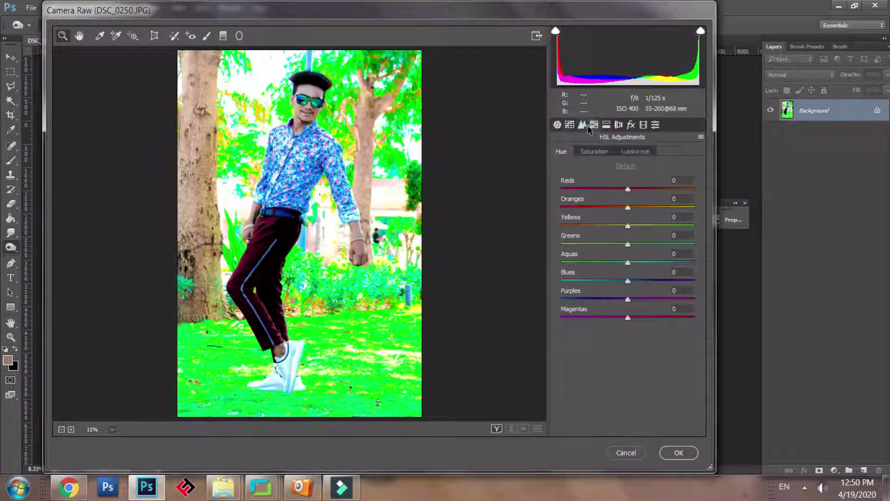
click(606, 125)
click(619, 126)
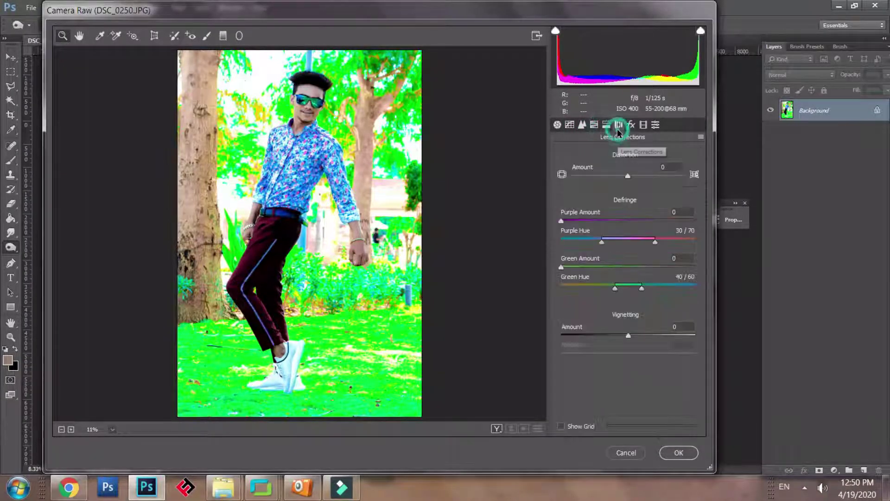
drag(618, 342, 515, 330)
mouse_move(634, 357)
mouse_down()
mouse_move(661, 357)
mouse_move(562, 350)
mouse_move(644, 355)
mouse_up()
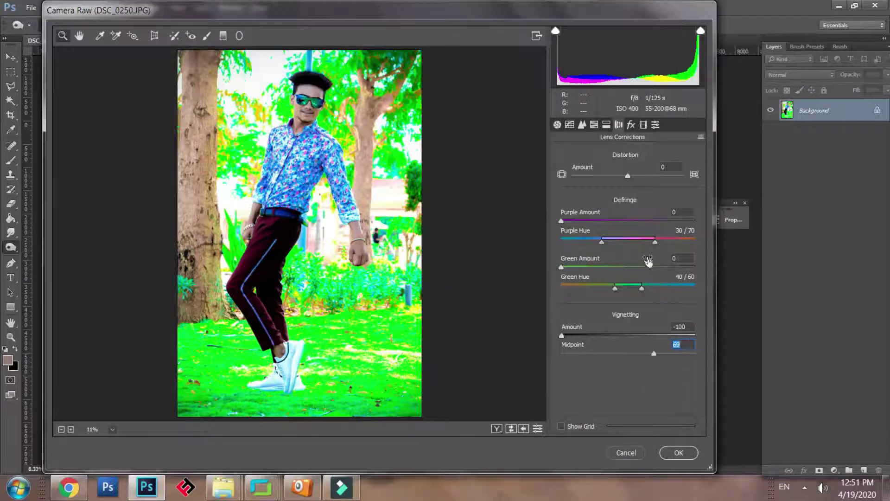
click(679, 452)
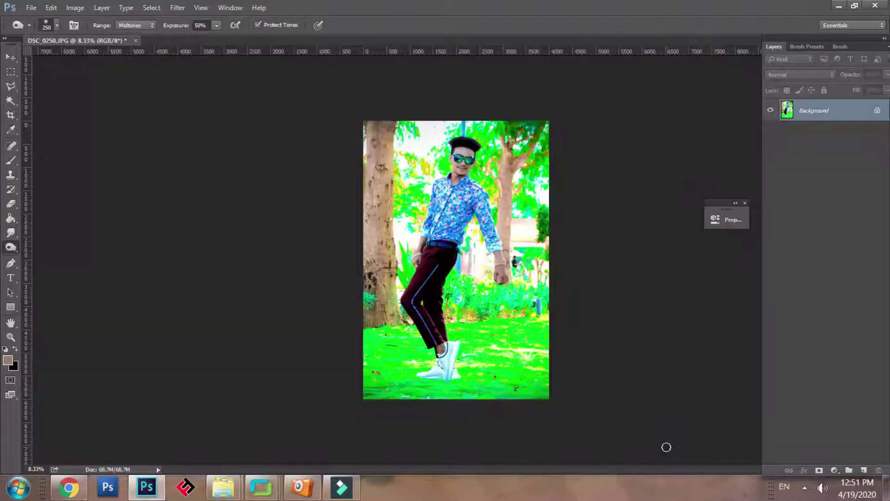
- Add the text "Its my style" in red Shruti Regular at 8 pt on the grass beside the shoes
key(ctrl+plus)
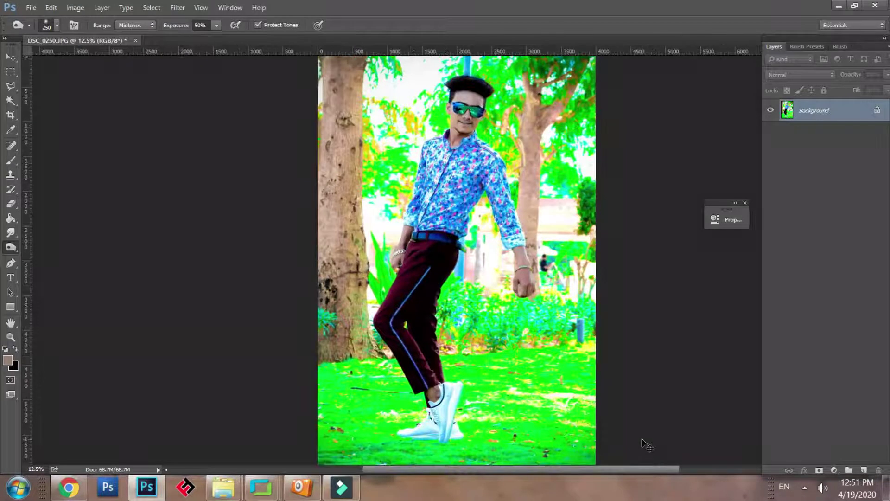
key(ctrl+plus)
drag(551, 403, 421, 269)
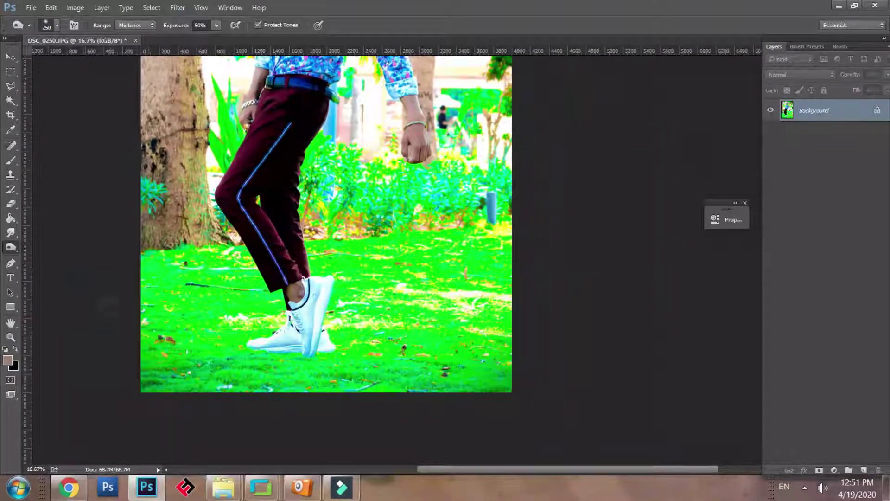
click(10, 277)
click(375, 335)
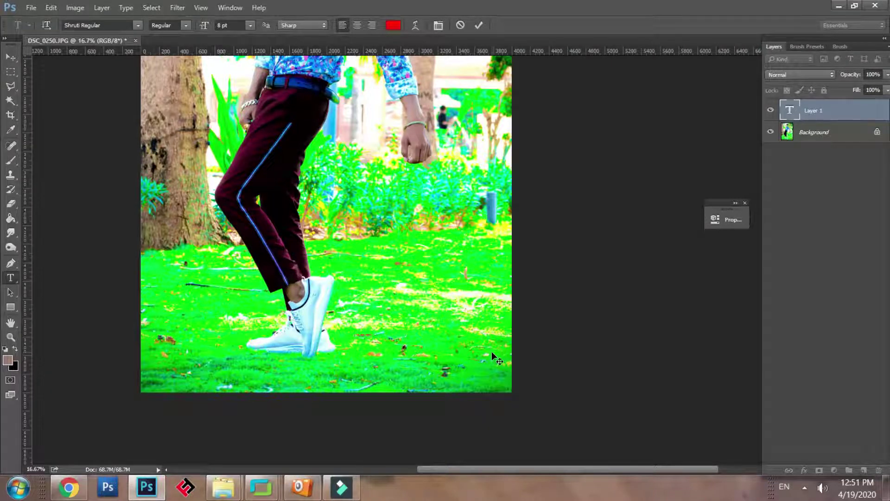
- Enlarge the caption text to about 1005% and keep it on the grass beside the shoes
click(10, 57)
key(ctrl+t)
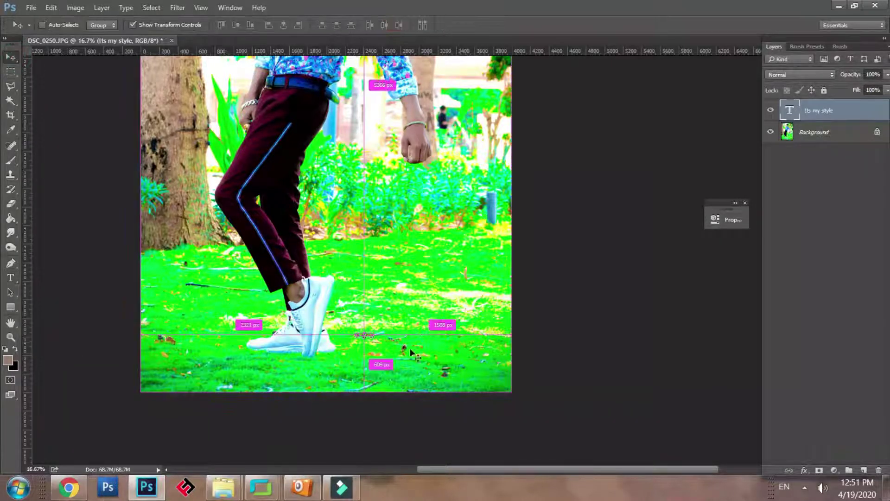
drag(373, 329, 440, 317)
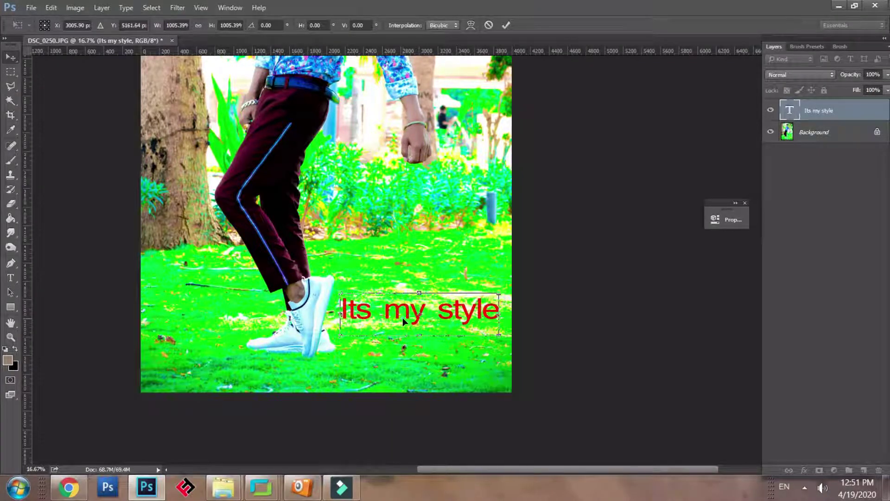
key(Return)
- Insert an apostrophe in the caption so it reads "It's my style"
click(11, 279)
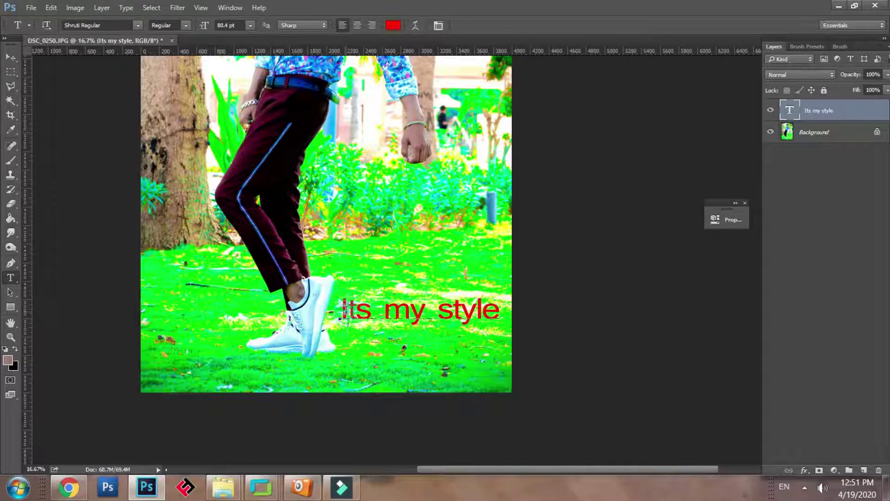
click(345, 309)
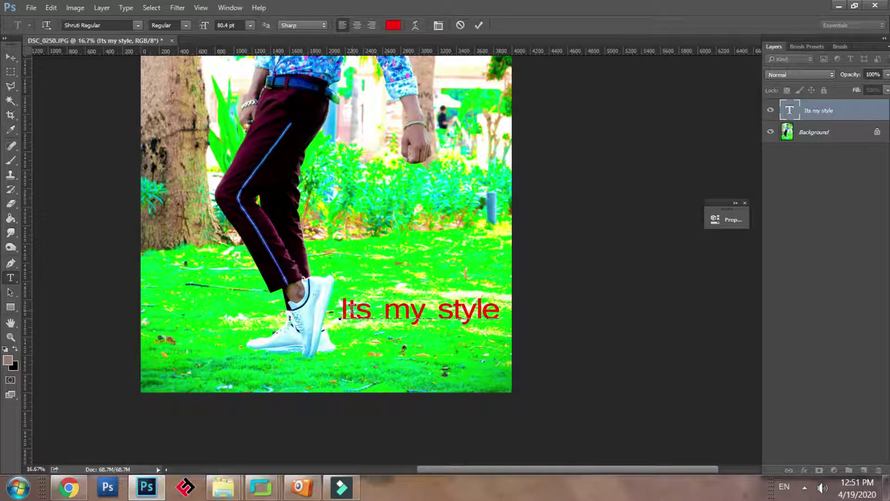
text(')
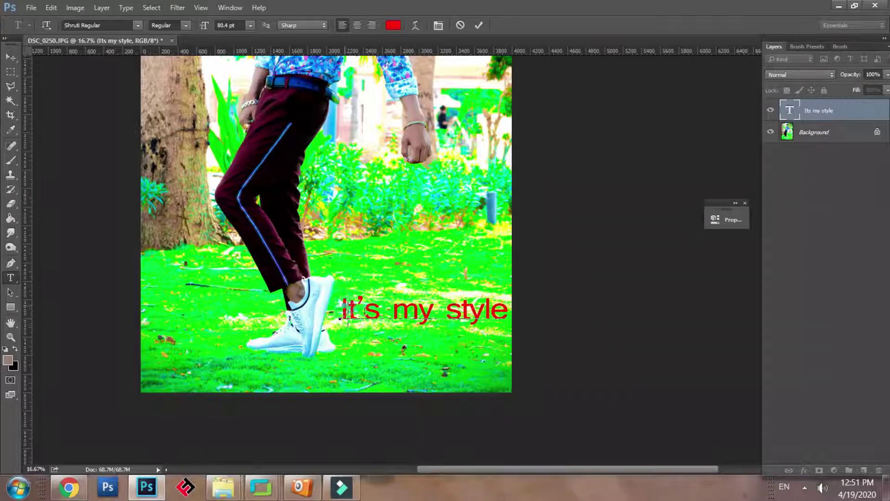
- Recolor the whole "It's my style" caption white
drag(347, 316, 468, 314)
drag(339, 306, 515, 330)
click(7, 360)
click(303, 121)
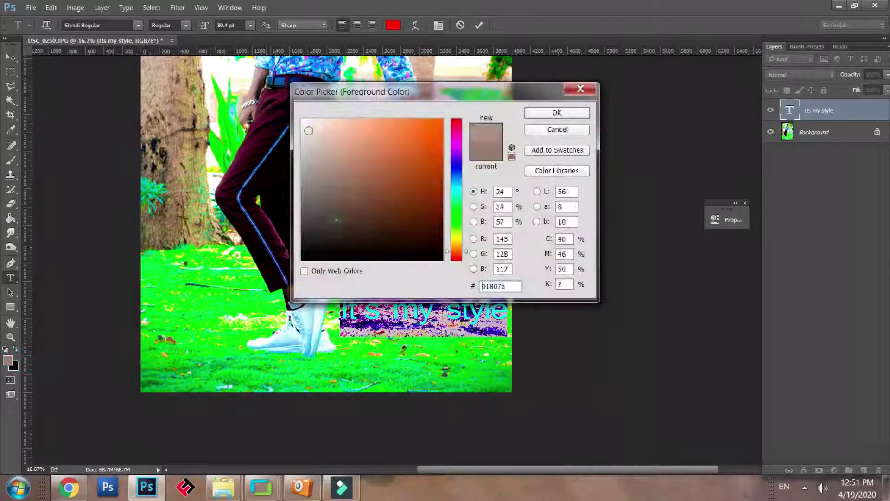
click(556, 114)
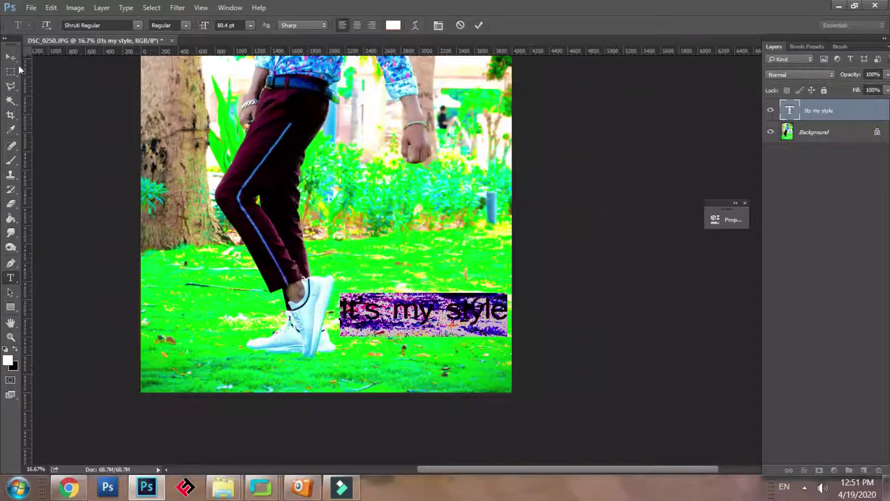
click(11, 57)
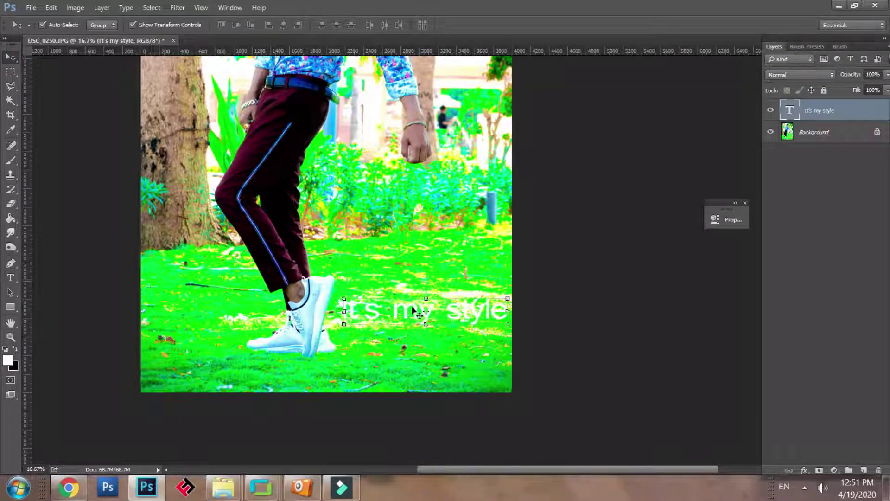
- Reposition the white caption on the grass just beside the raised shoe, within the photo's edge
drag(396, 232, 411, 367)
key(ctrl+minus)
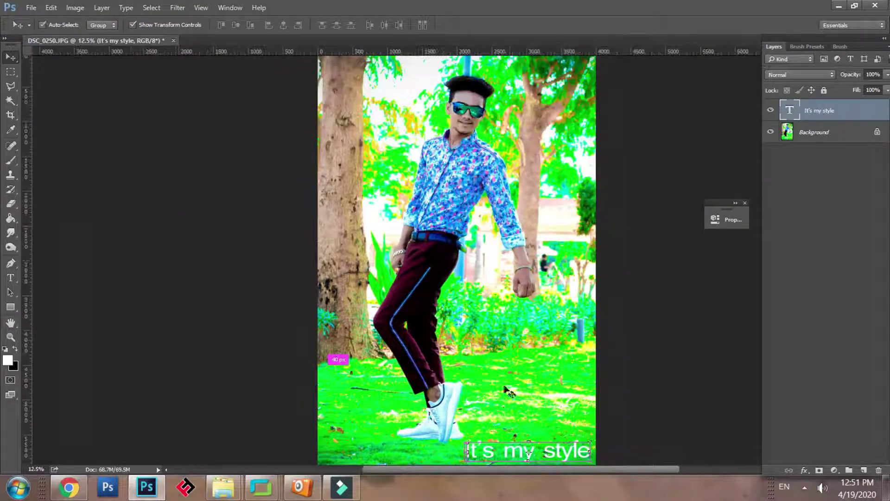
drag(531, 452, 536, 414)
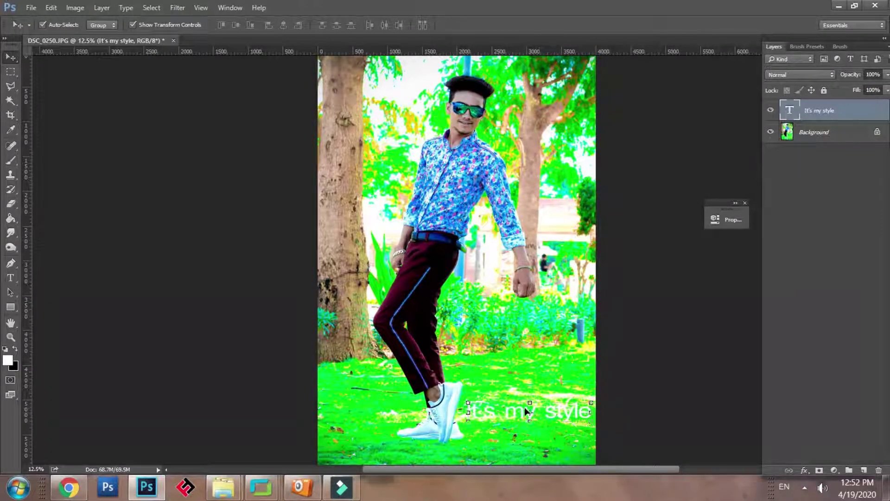
- Give the caption layer a black (000000) Color Overlay at 100% opacity and move the caption slightly lower on the grass
click(102, 8)
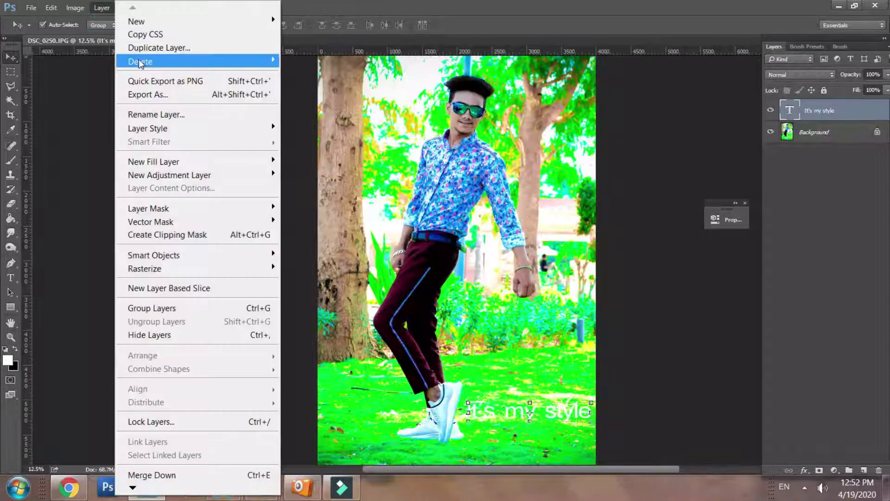
mouse_move(151, 60)
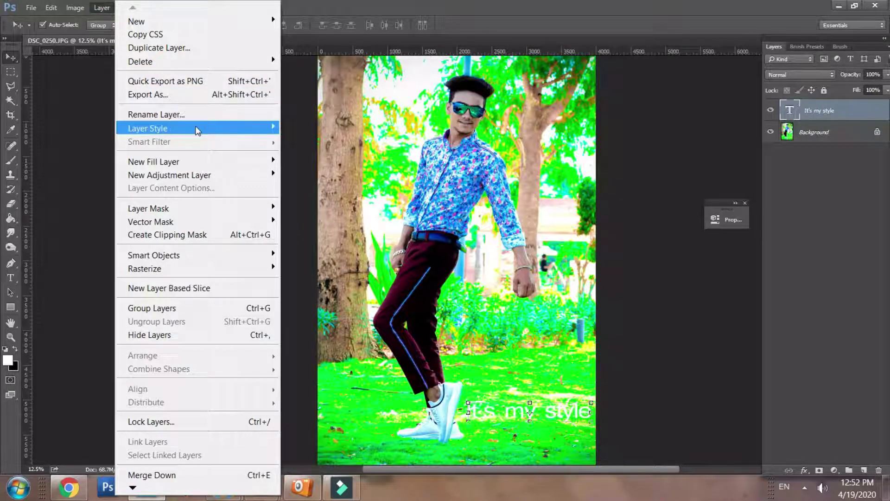
mouse_move(197, 129)
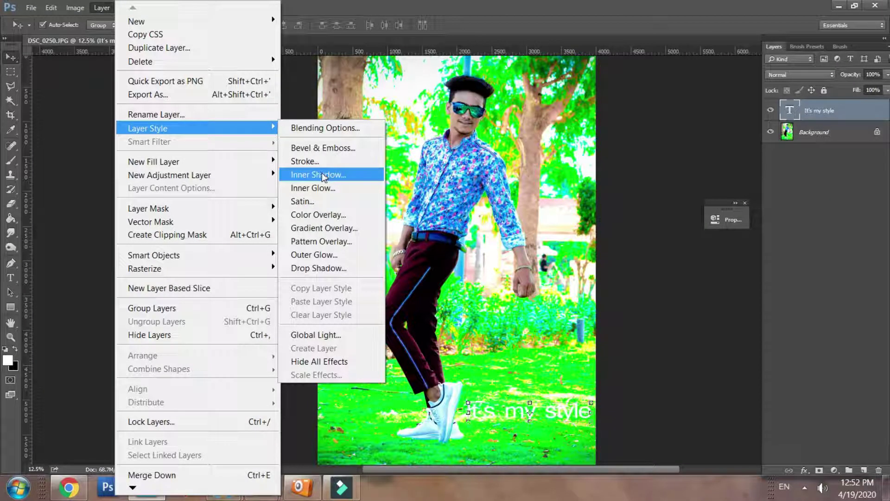
click(323, 215)
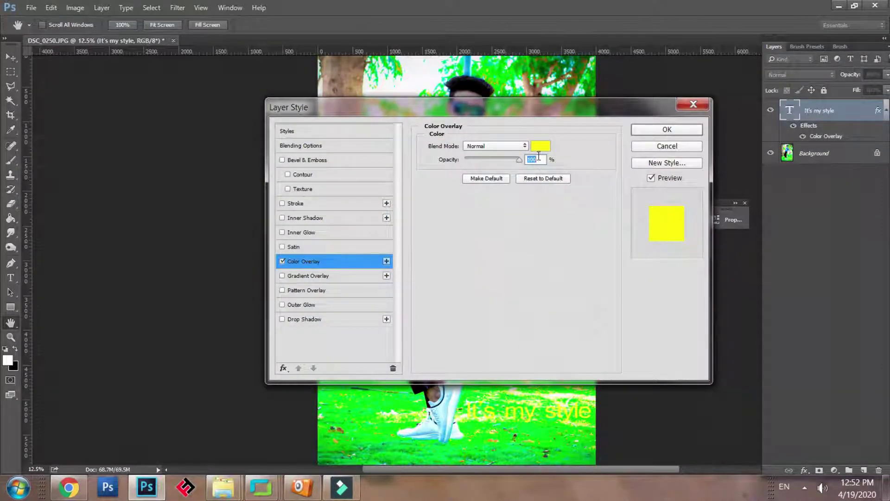
click(540, 145)
drag(433, 216, 467, 290)
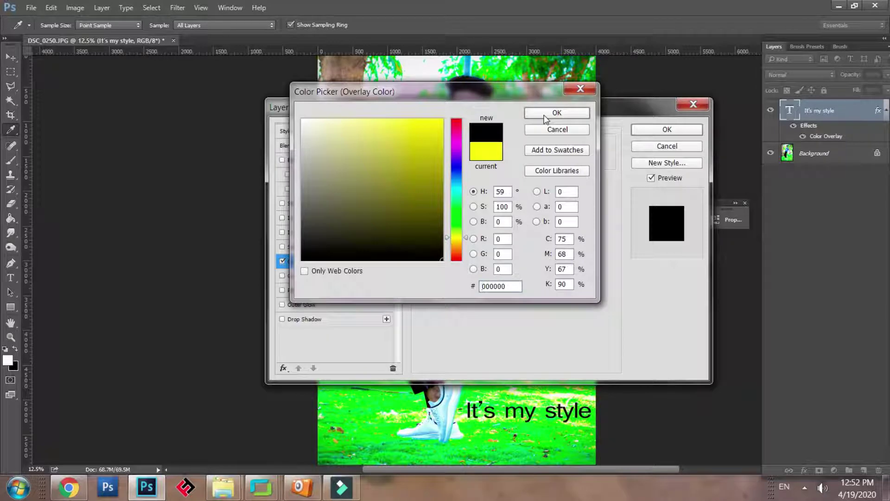
click(545, 115)
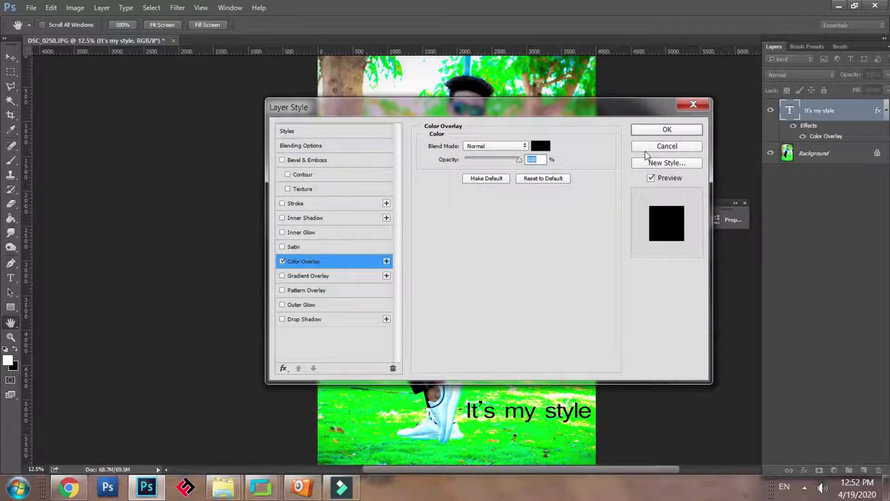
click(660, 130)
drag(567, 413, 557, 441)
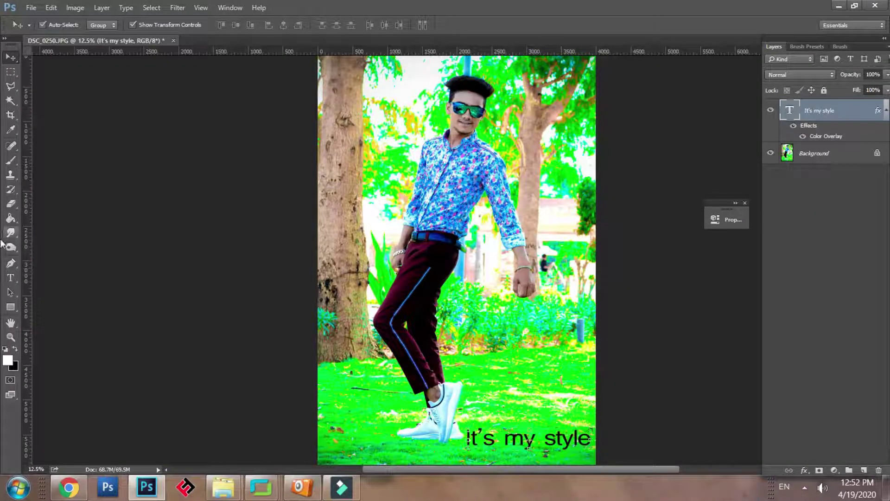
- Change the font of the whole "It's my style" caption to Signatrue Regular
click(10, 278)
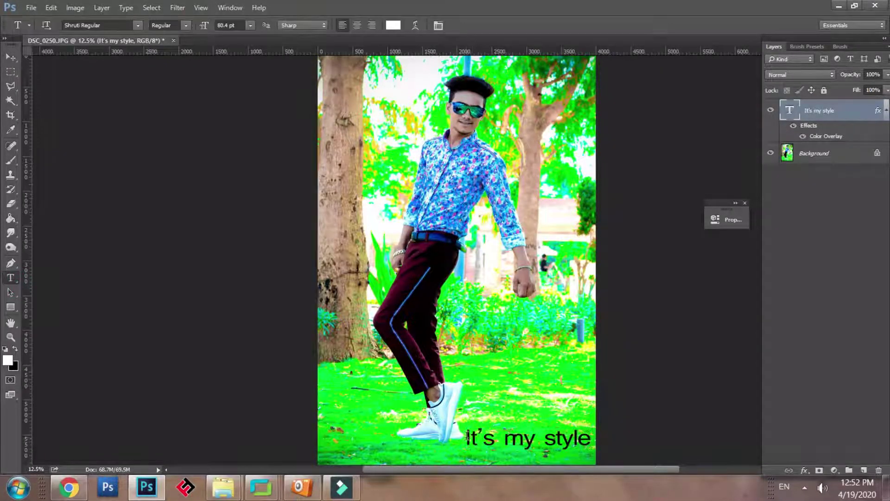
drag(467, 437, 591, 439)
double_click(91, 26)
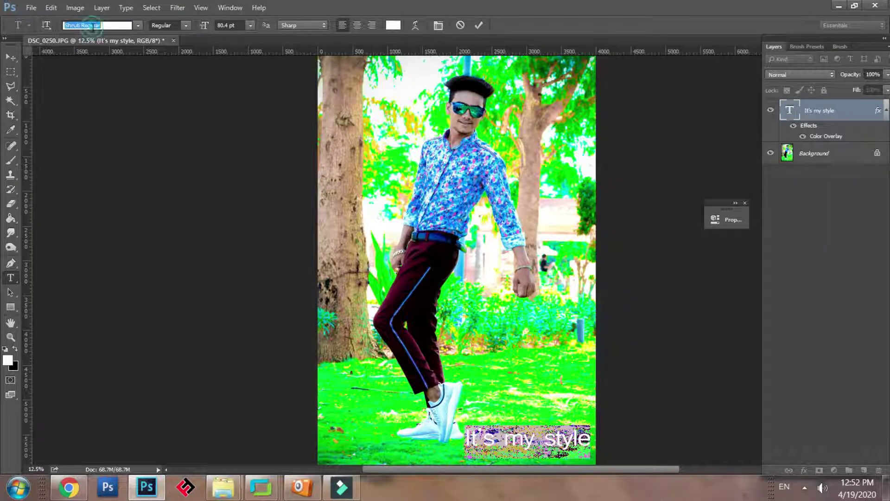
text(Bold)
key(Down)
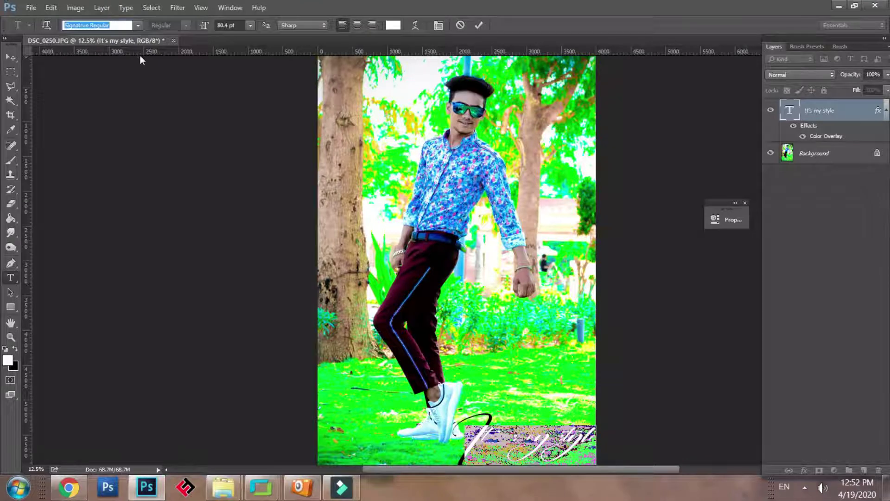
click(10, 57)
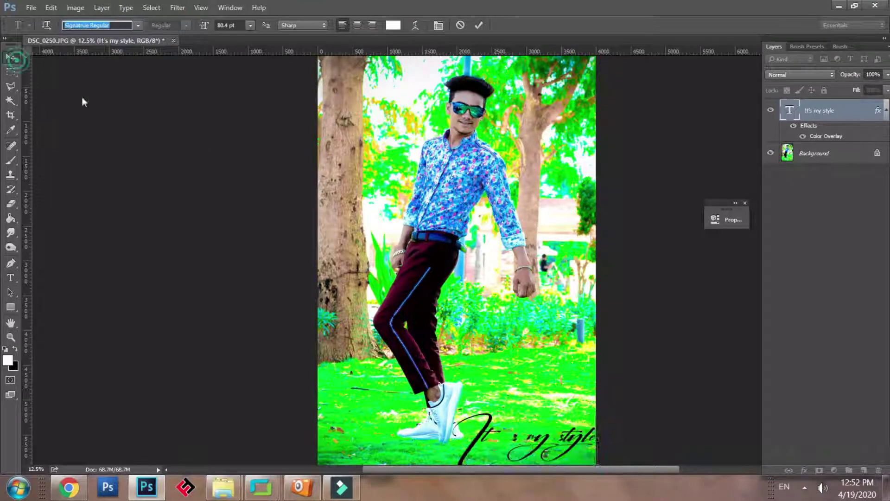
- Scale the caption to about 60% and place it on the grass below the clenched fist
drag(517, 418, 385, 90)
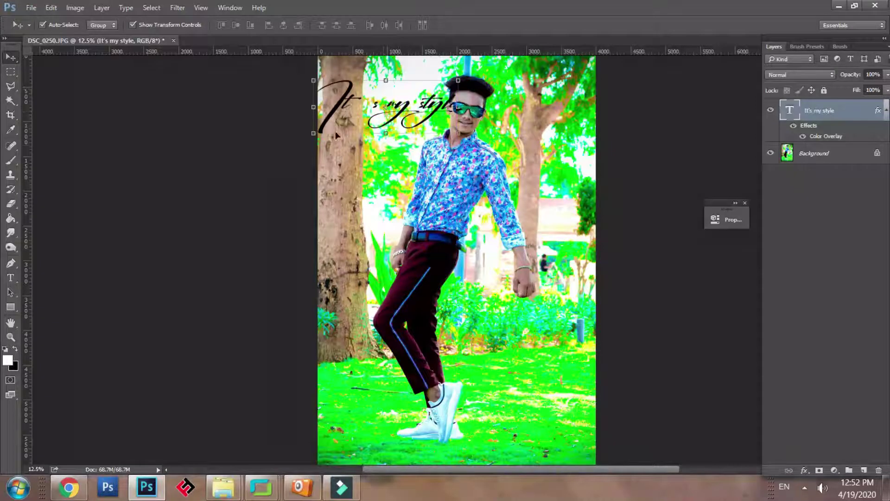
key(ctrl+t)
drag(458, 80, 545, 351)
click(10, 277)
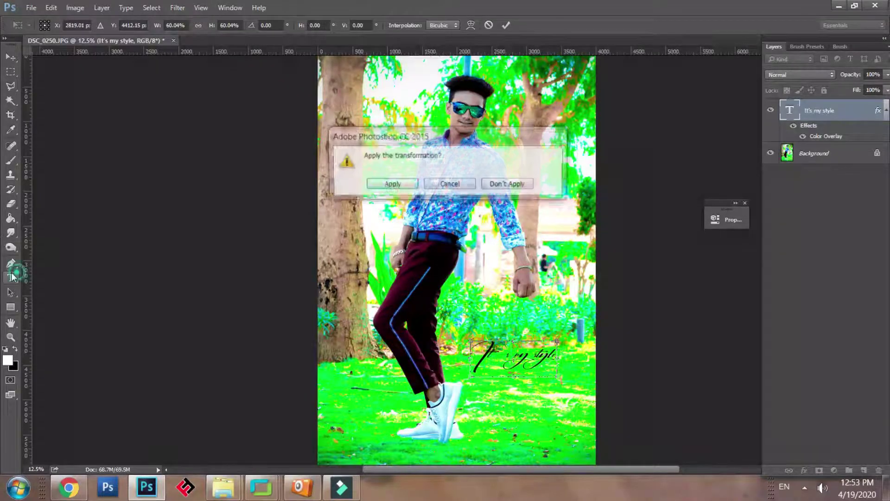
click(392, 183)
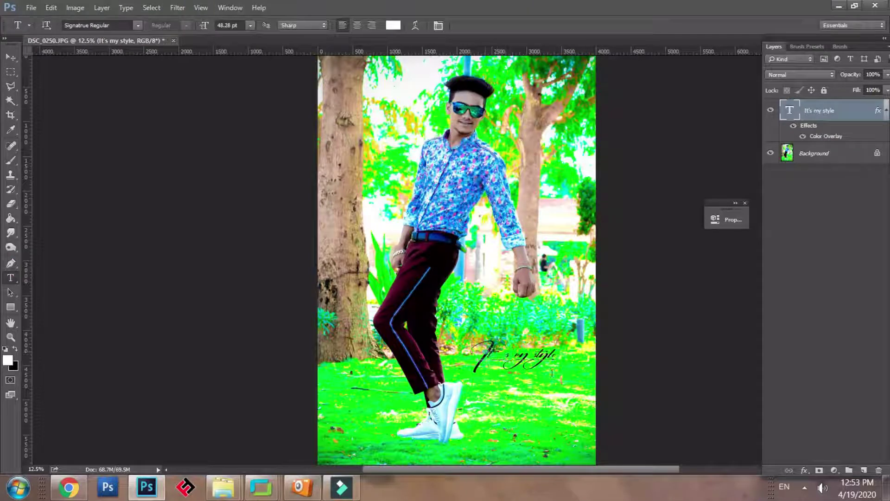
- Change the font of the whole "It's my style" caption to Sitka Banner
drag(484, 363, 603, 373)
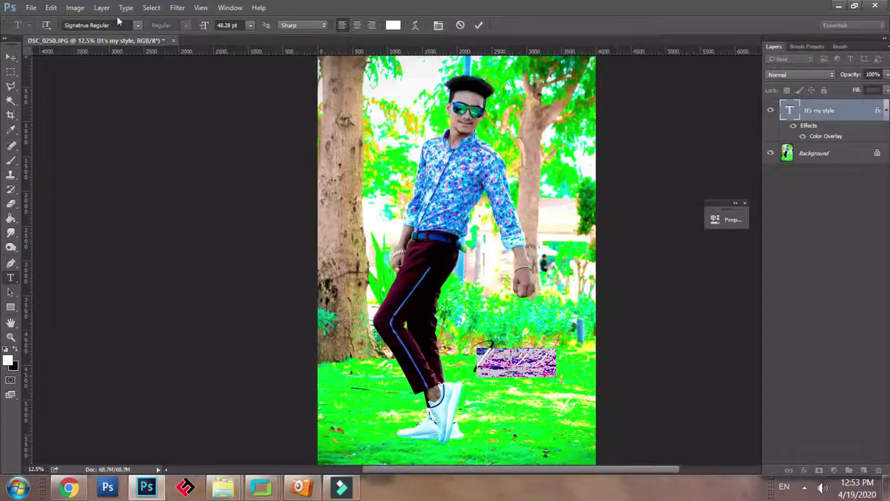
click(88, 25)
key(Down)
key(Down)
key(Down)
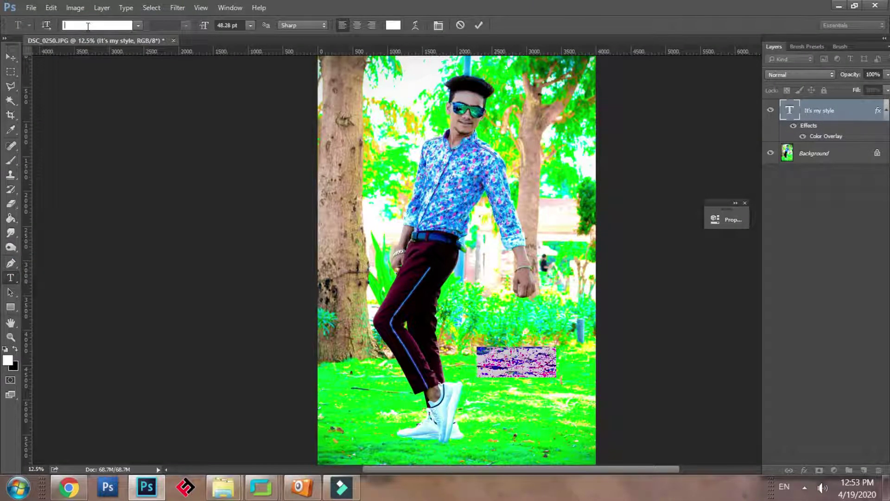
key(Down)
key(Down)
key(Down)
key(Down)
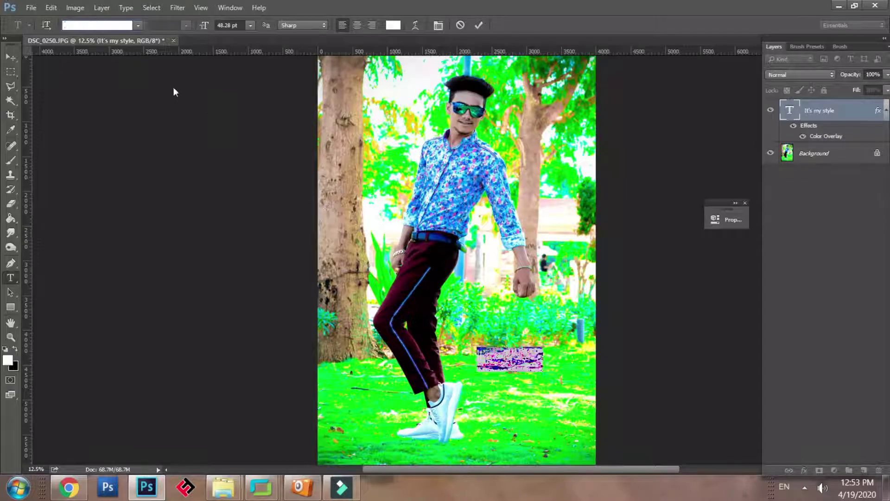
key(Down)
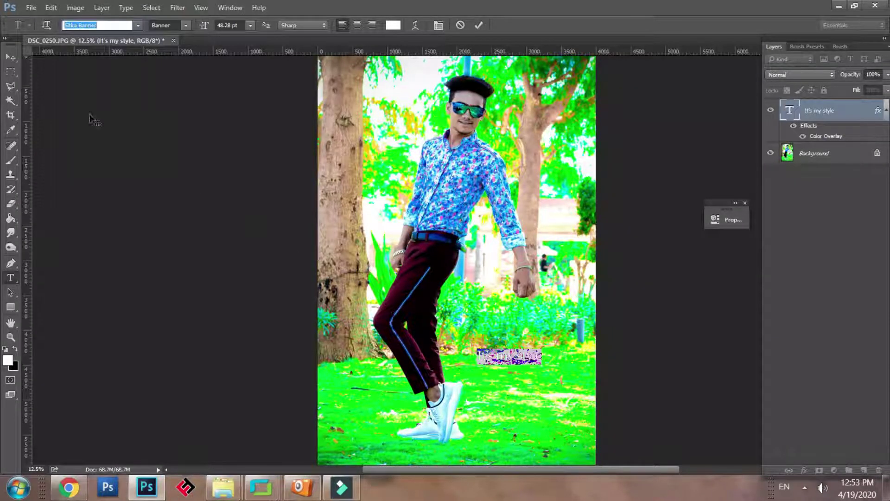
click(10, 57)
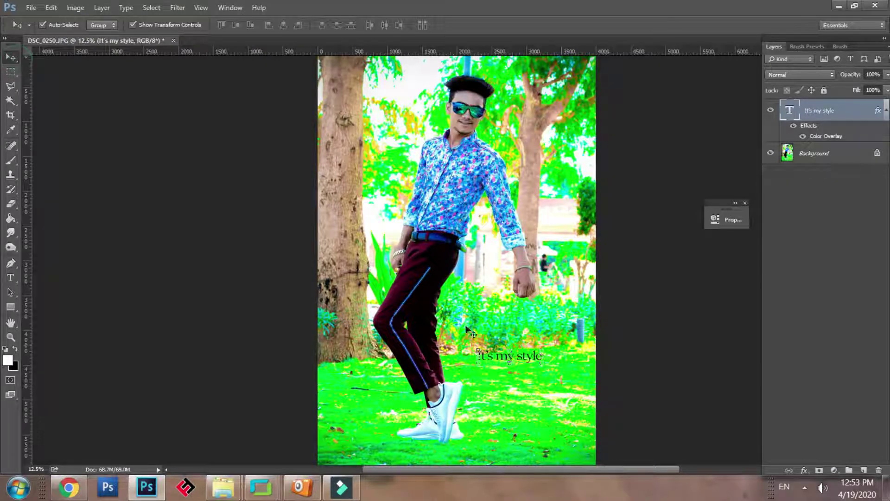
- Scale the caption up to about 183% on the grass below the clenched fist, keeping it within the photo's edge
drag(486, 359, 486, 385)
drag(540, 375, 559, 368)
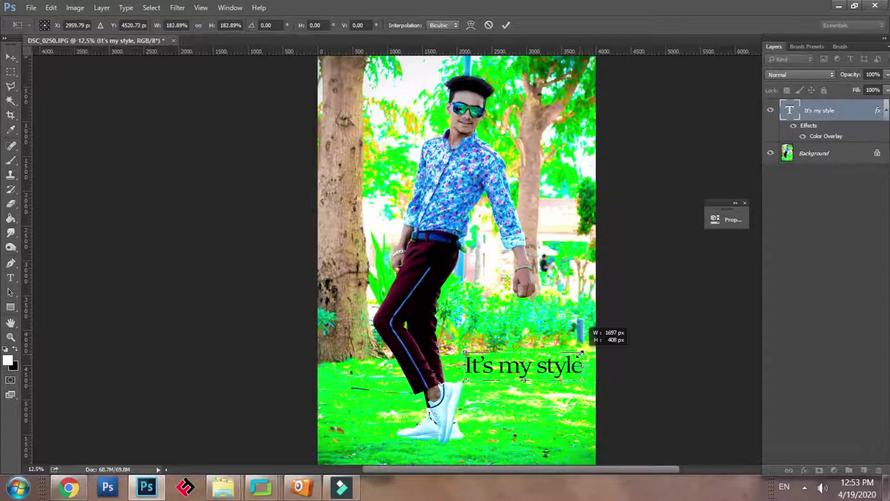
key(Return)
click(601, 332)
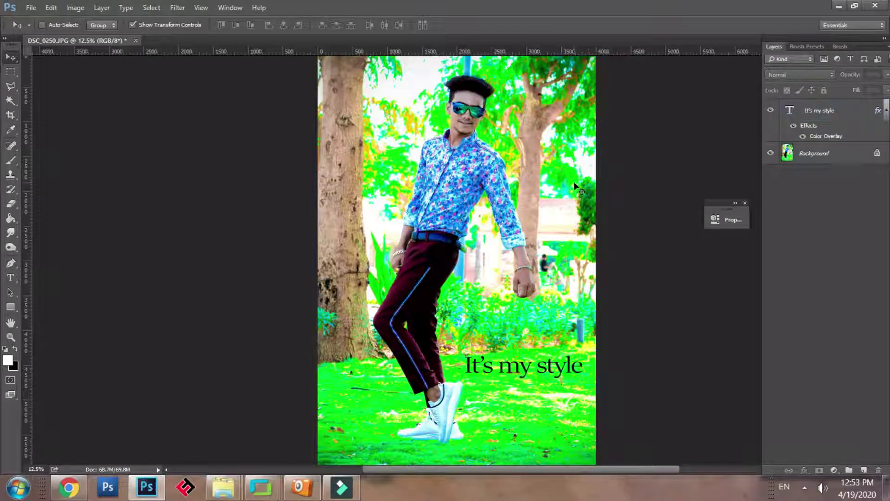
- Select the "It's my style" caption layer and add a Drop Shadow layer effect to it
key(ctrl+plus)
drag(491, 272, 424, 204)
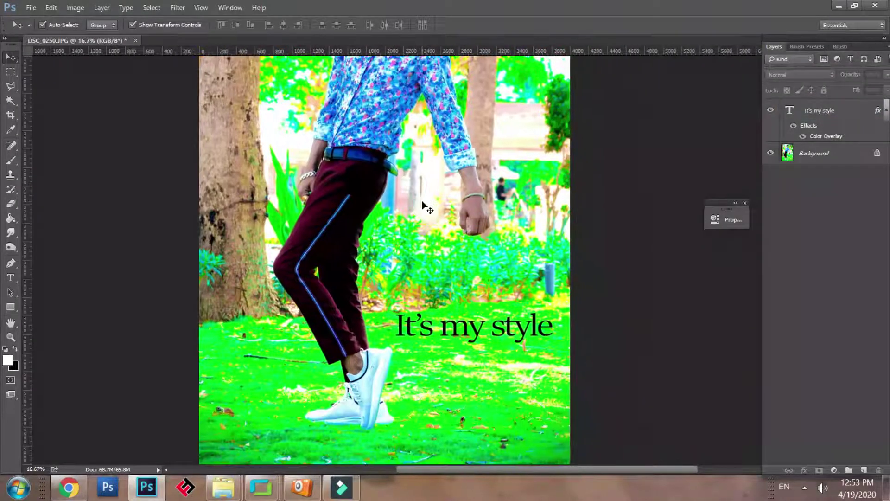
key(ctrl+plus)
key(ctrl+plus)
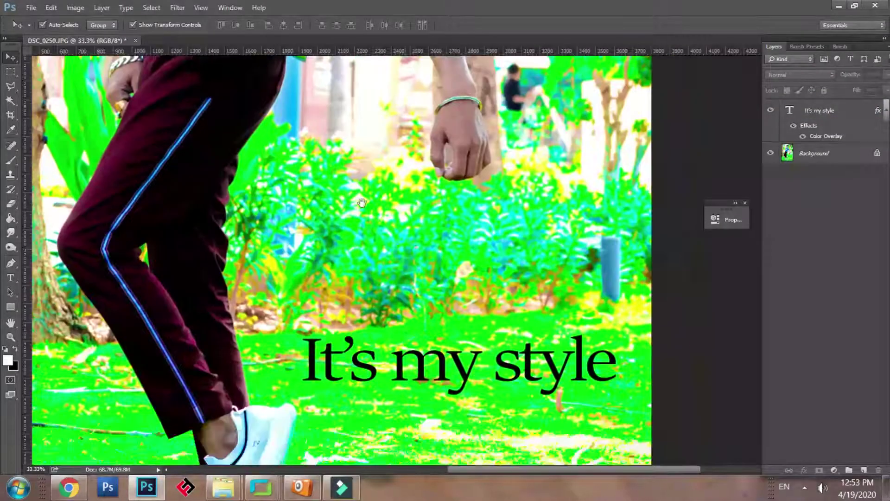
drag(404, 249, 362, 202)
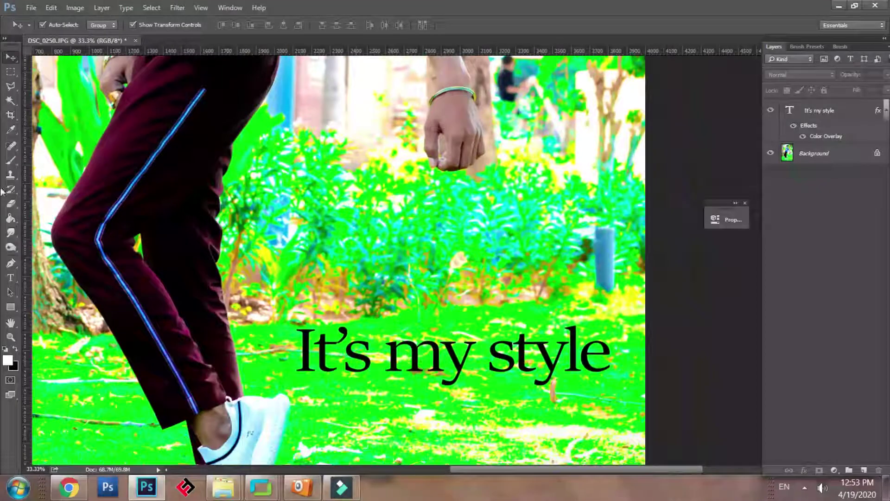
click(102, 7)
mouse_move(171, 128)
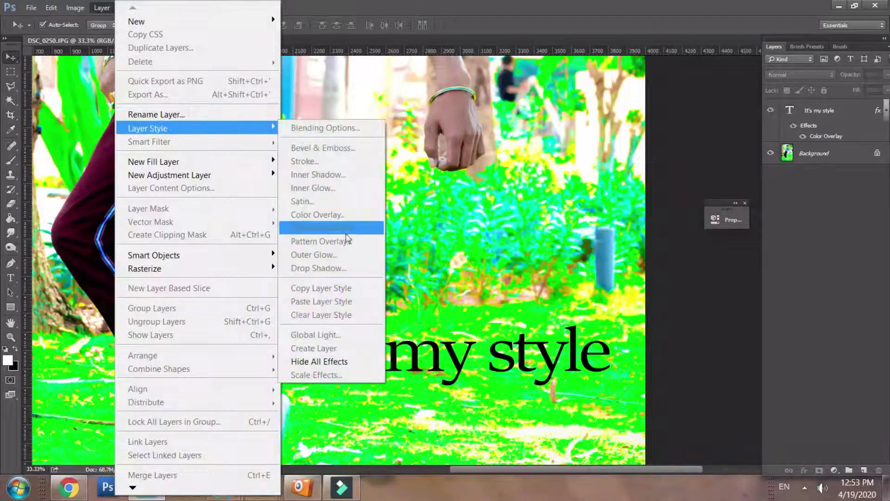
click(461, 369)
right_click(464, 371)
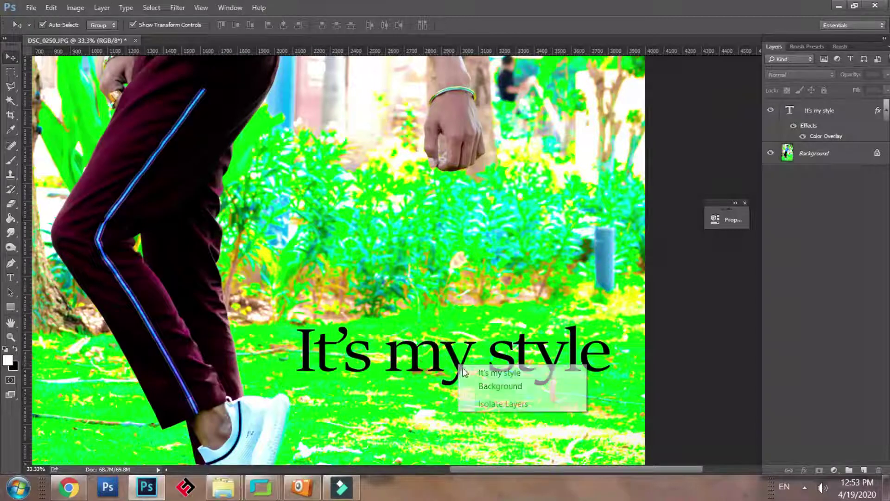
click(468, 372)
click(103, 9)
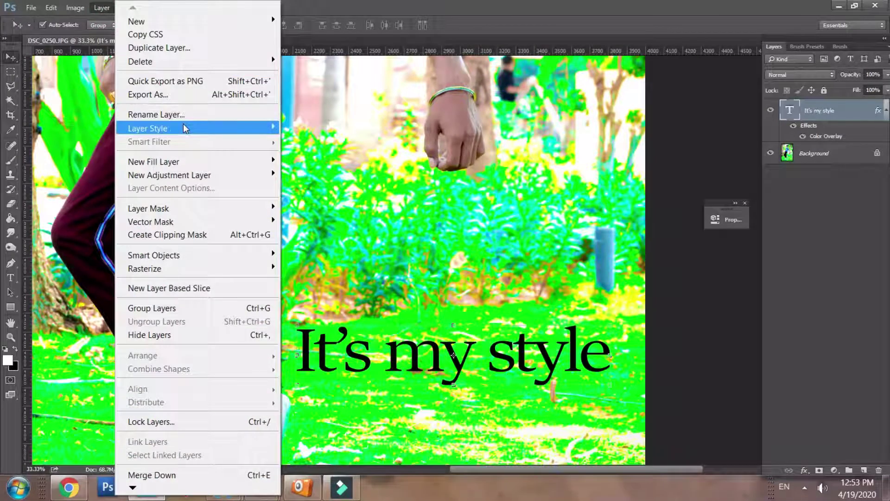
mouse_move(185, 129)
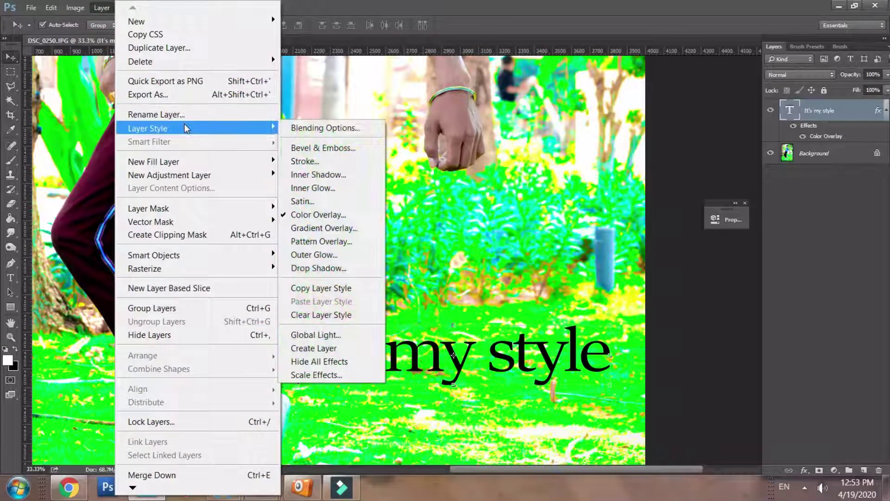
click(330, 266)
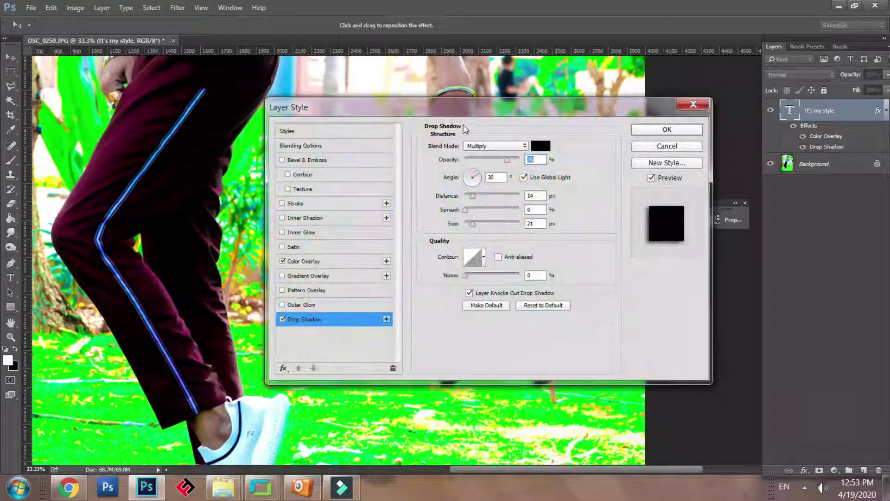
- Enable Bevel & Emboss with Contour and an Inner Shadow in the caption's layer style
drag(466, 111, 229, 63)
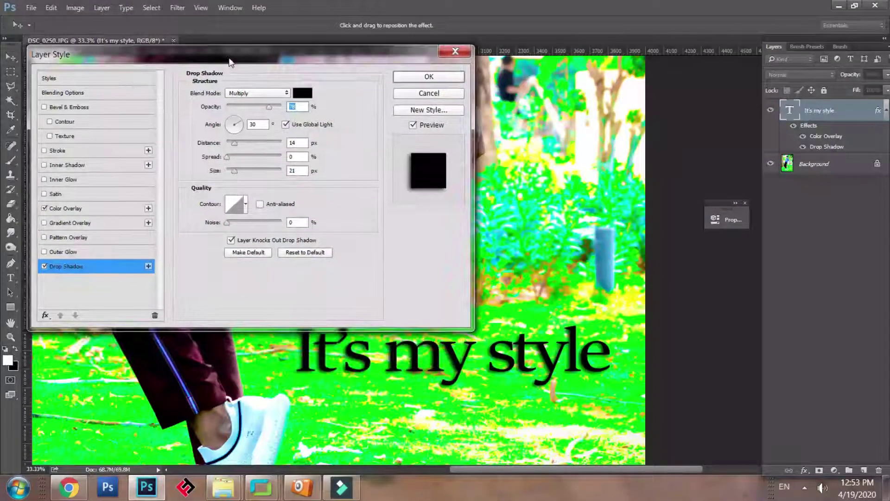
click(49, 122)
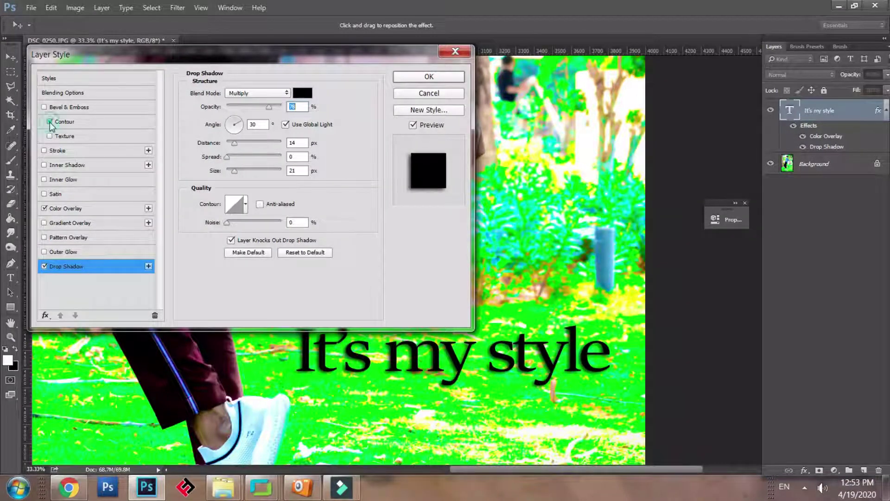
click(45, 165)
click(46, 165)
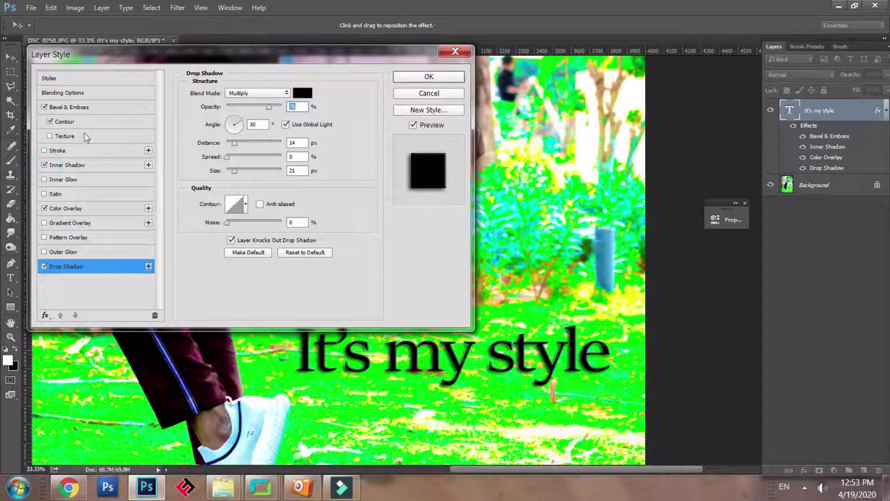
- Set the caption's Drop Shadow colour to red (ff1414), adjust its opacity, and apply the layer style
click(257, 106)
click(298, 95)
click(377, 148)
click(432, 120)
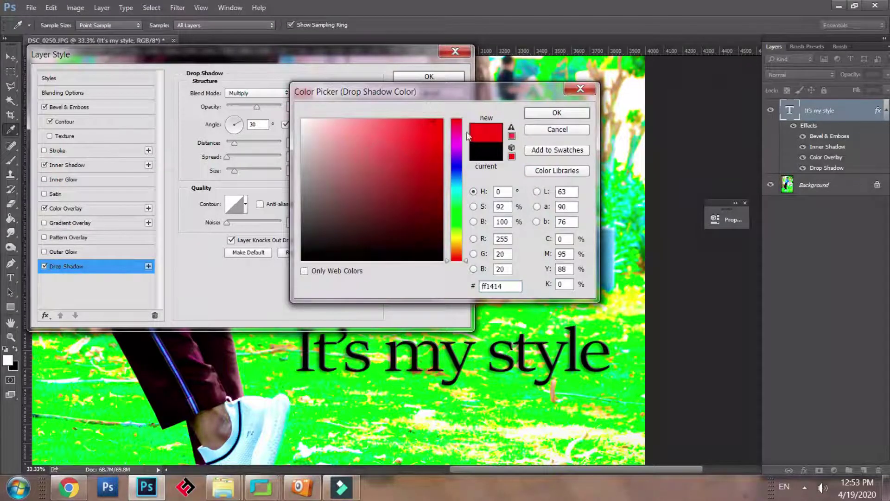
click(547, 114)
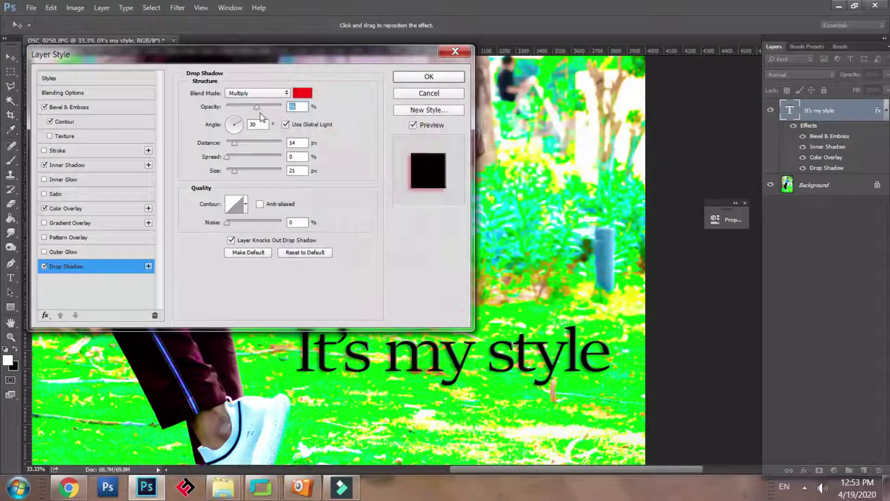
mouse_move(260, 113)
mouse_down()
mouse_move(253, 111)
mouse_move(278, 112)
mouse_move(271, 115)
mouse_up()
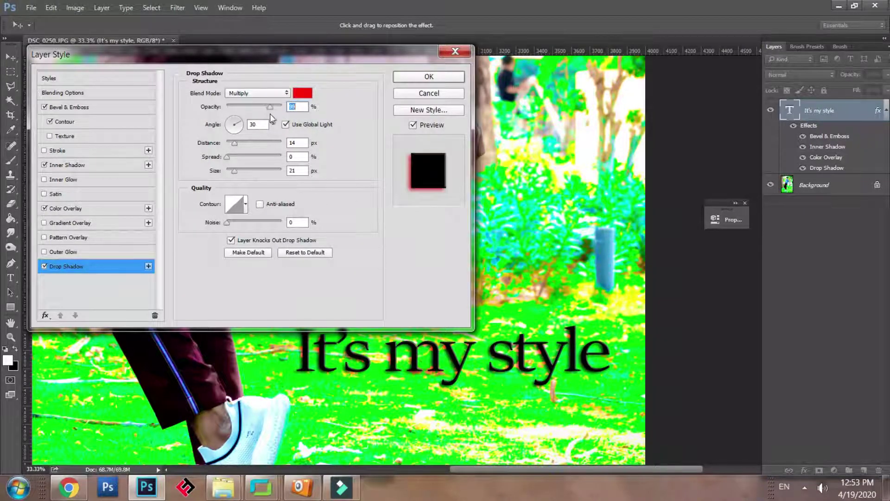
click(407, 78)
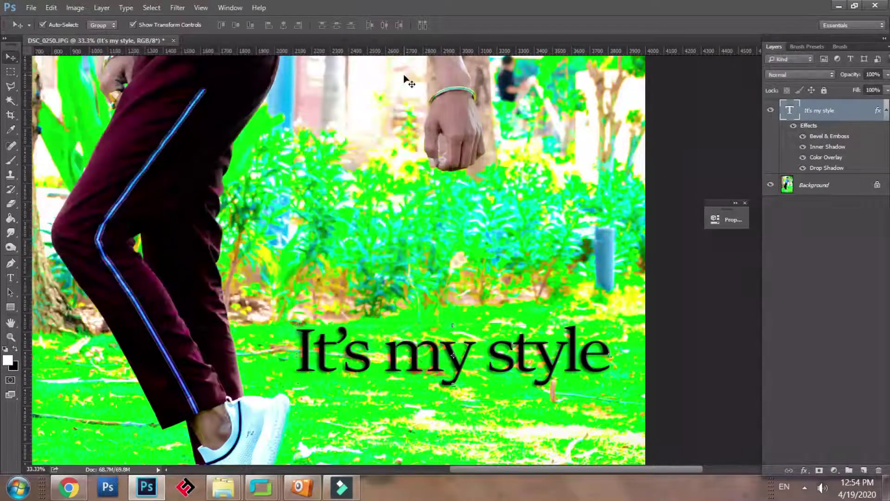
- Deselect the caption and make the Background layer active
key(ctrl+0)
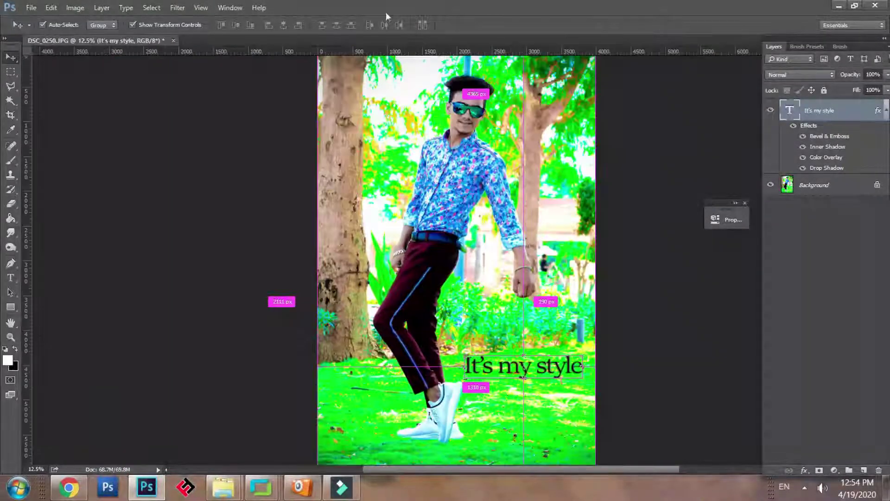
click(364, 99)
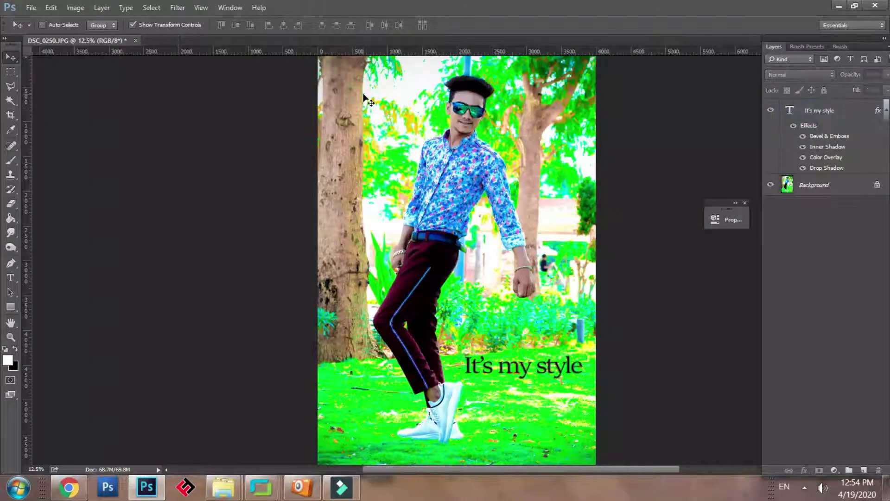
key(ctrl+minus)
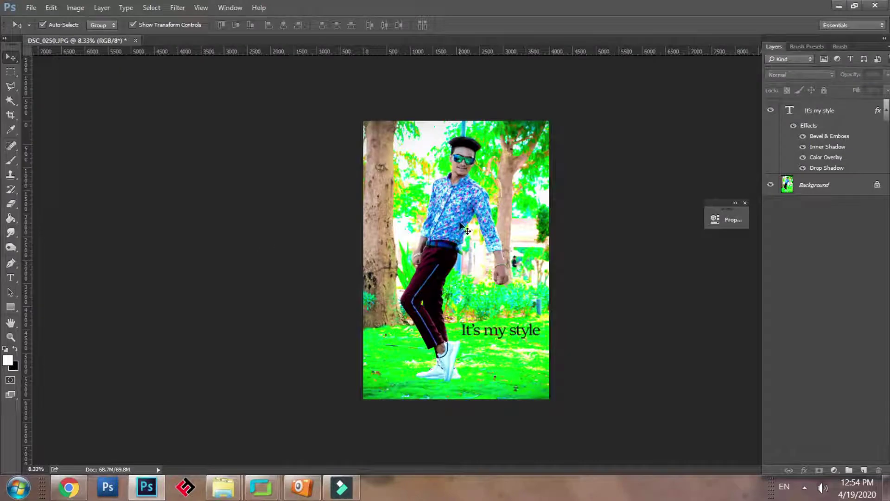
right_click(453, 213)
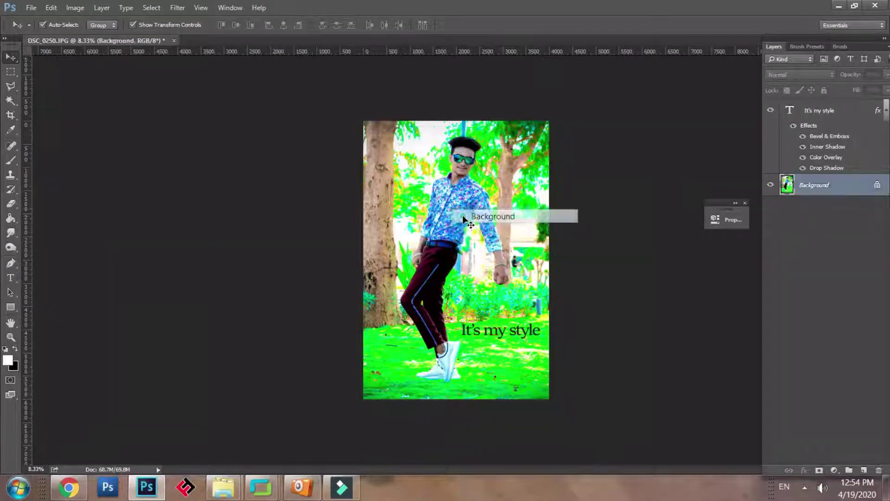
click(465, 215)
scroll(468, 220, up, 3)
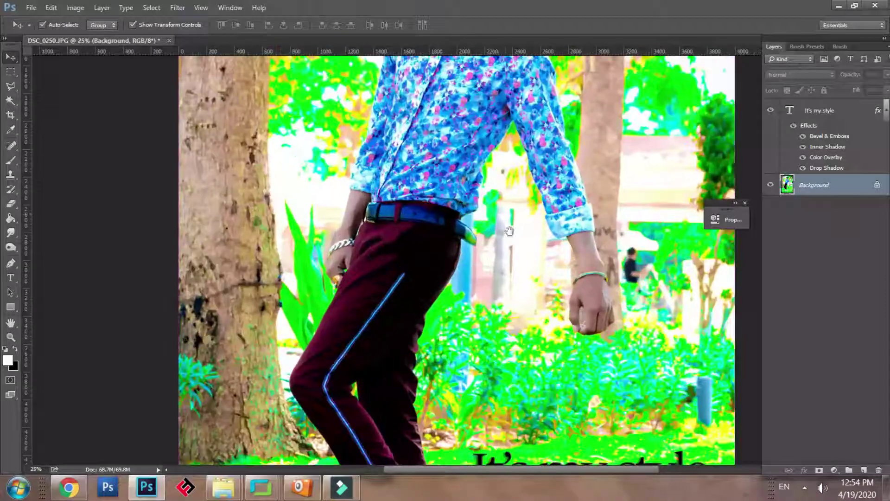
drag(509, 231, 495, 351)
scroll(500, 336, up, 2)
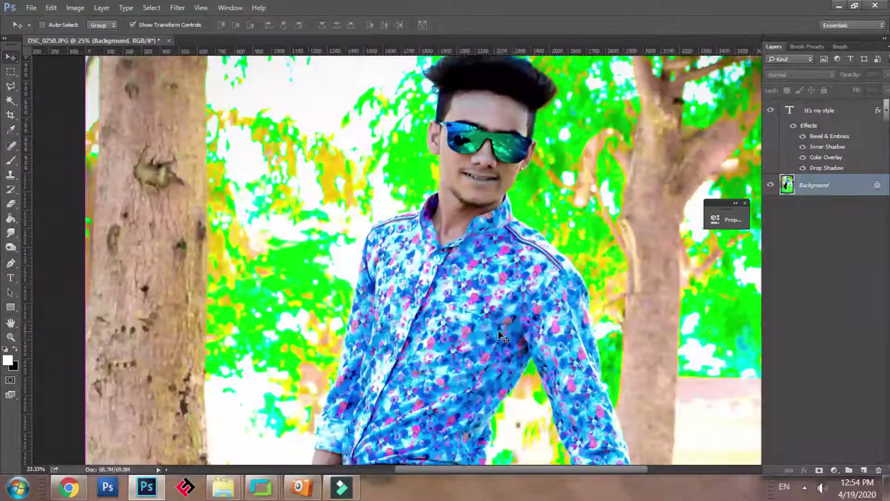
drag(495, 335, 480, 407)
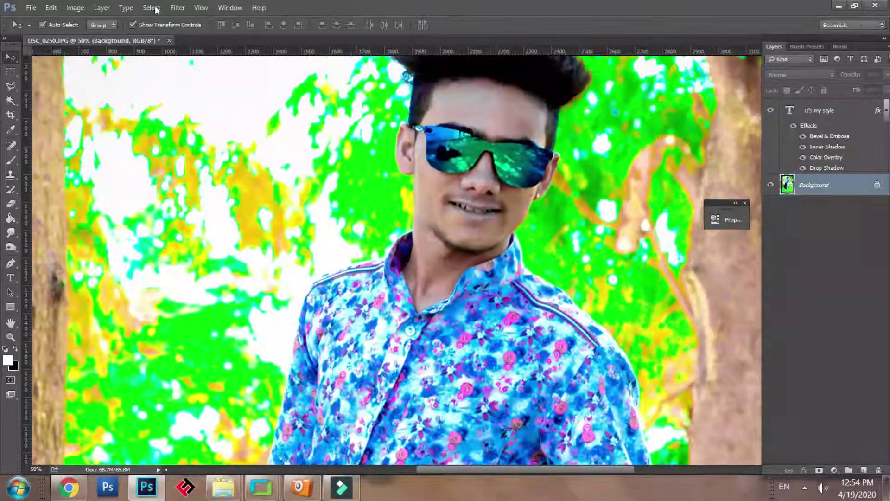
- Apply Imagenomic Noiseware with the Default preset to the Background layer, checking the shirt and face in its preview
click(178, 8)
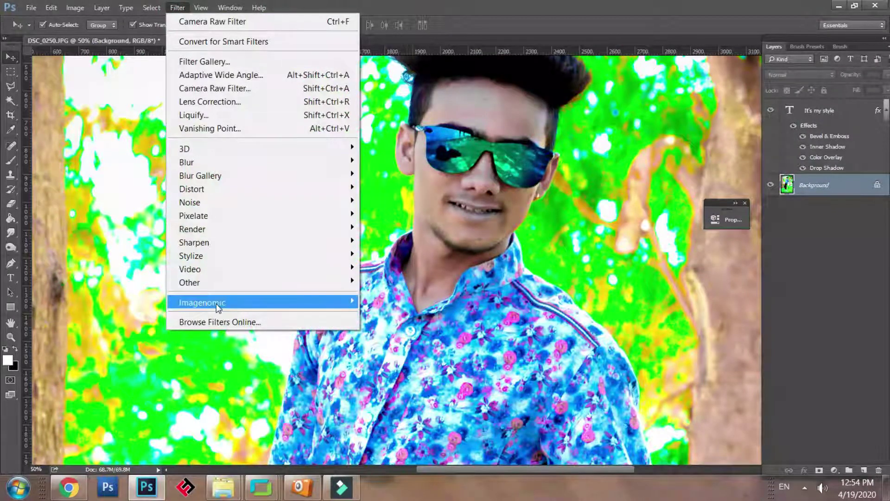
mouse_move(218, 306)
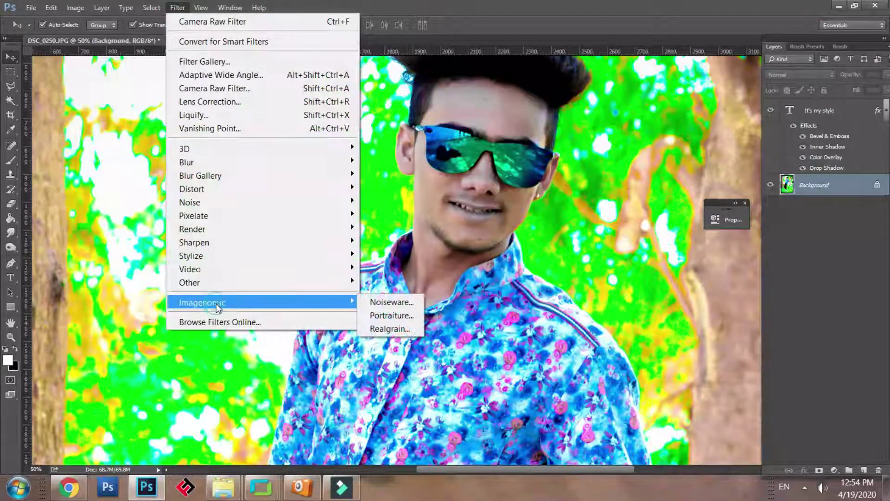
click(375, 304)
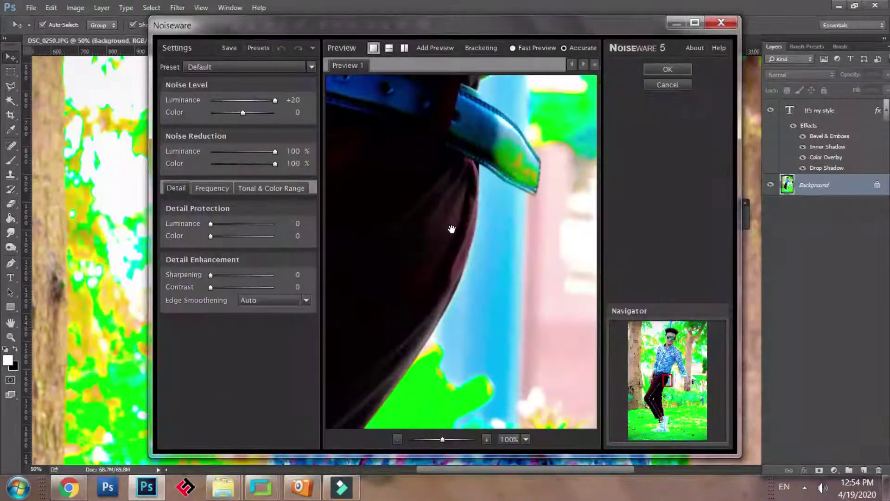
drag(459, 229, 346, 301)
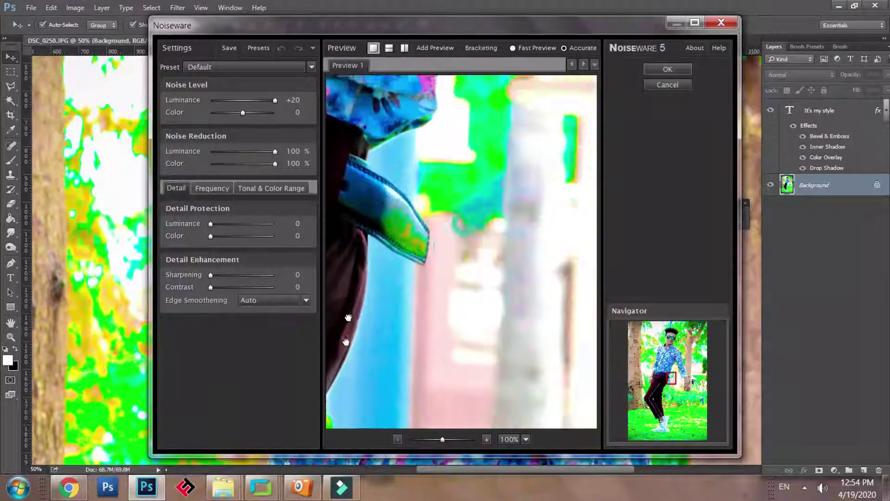
drag(416, 234, 446, 376)
drag(410, 204, 431, 408)
drag(419, 260, 427, 380)
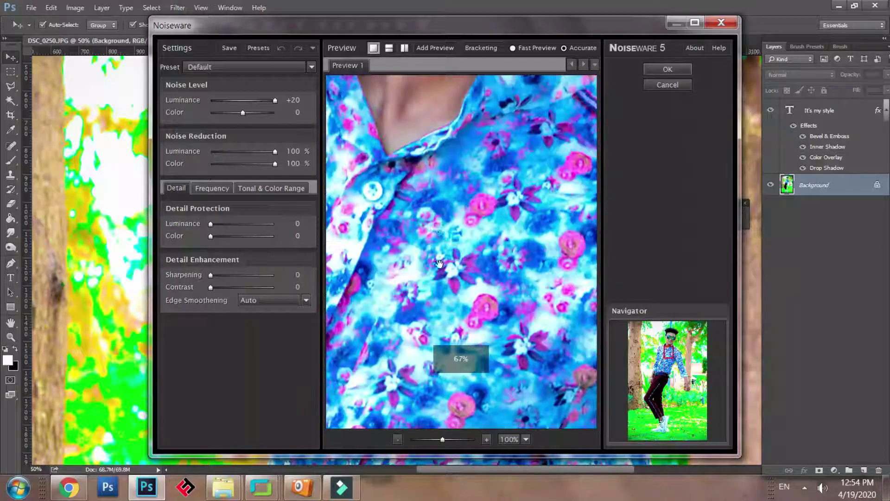
drag(417, 241, 424, 366)
drag(414, 223, 409, 389)
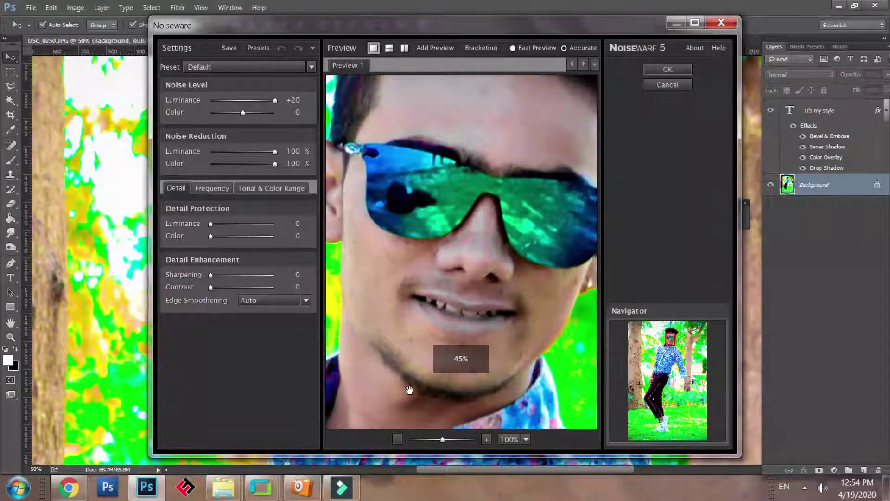
click(668, 69)
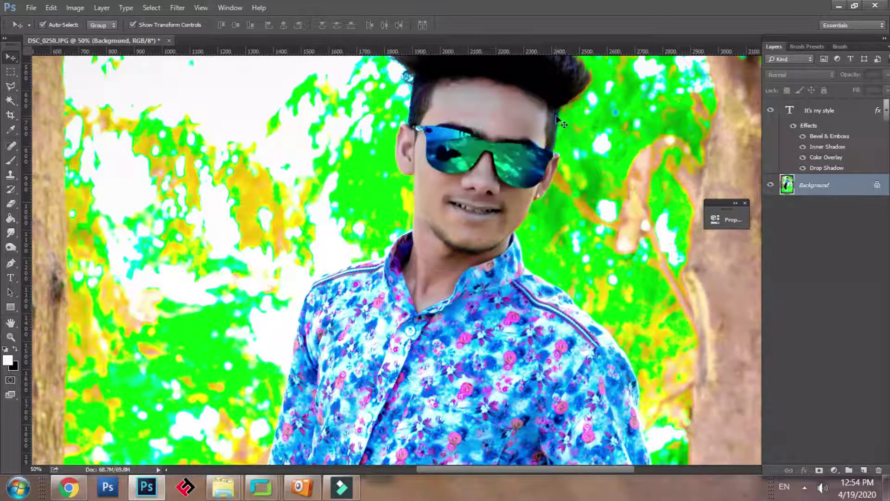
- Smooth the skin on the Background layer with Imagenomic Portraiture using the Default preset
drag(541, 149, 507, 233)
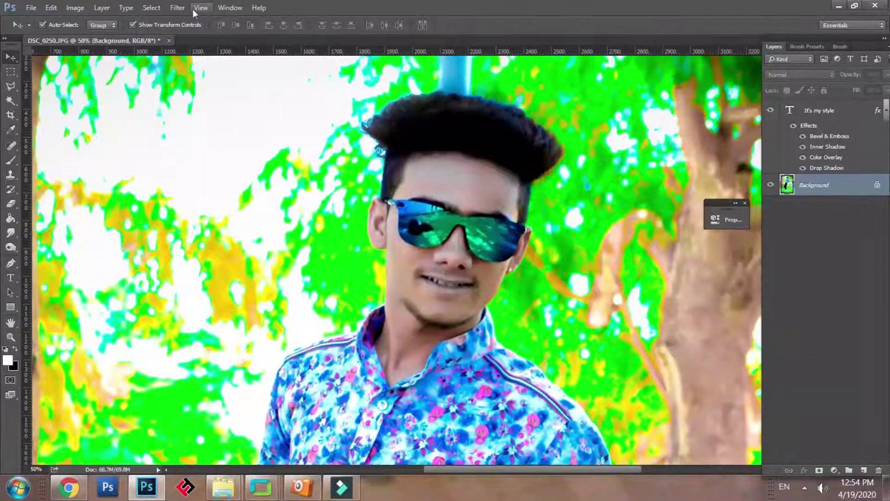
click(178, 7)
mouse_move(227, 302)
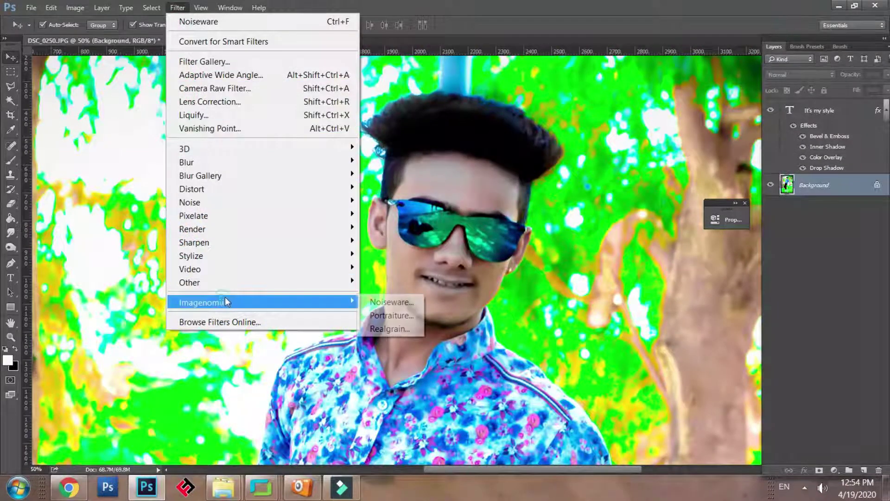
click(376, 315)
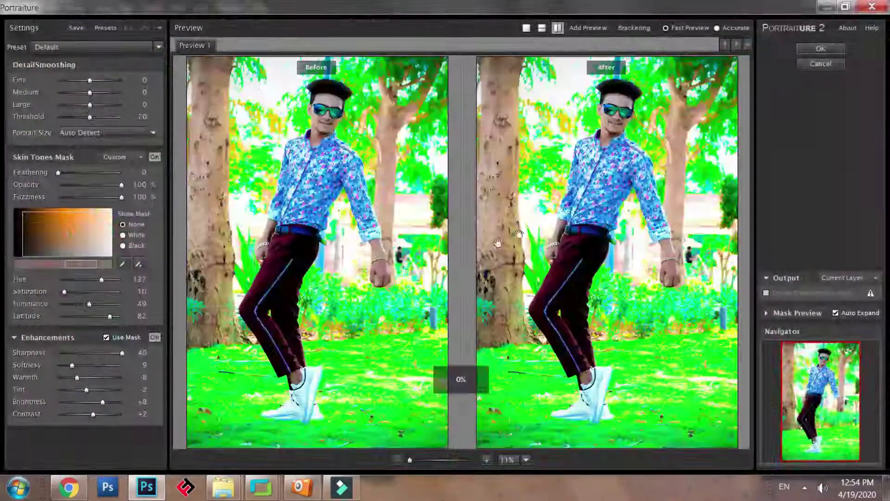
click(804, 48)
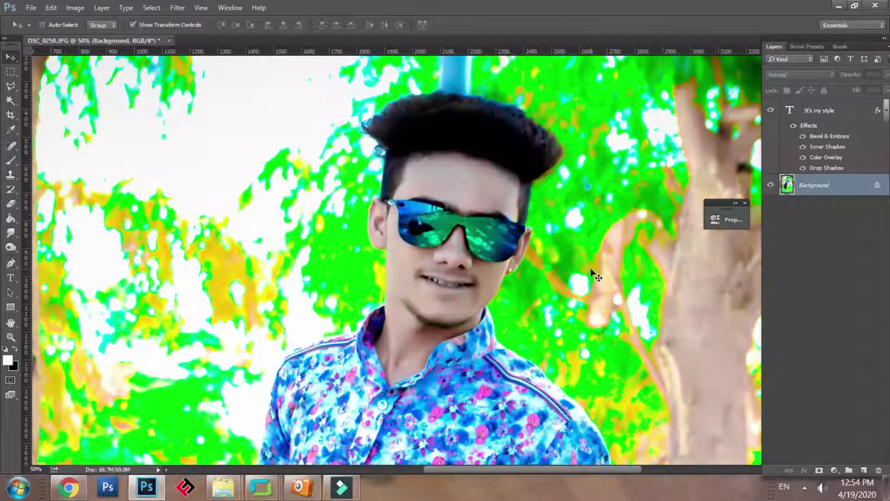
key(ctrl+minus)
key(ctrl+minus)
key(ctrl+minus)
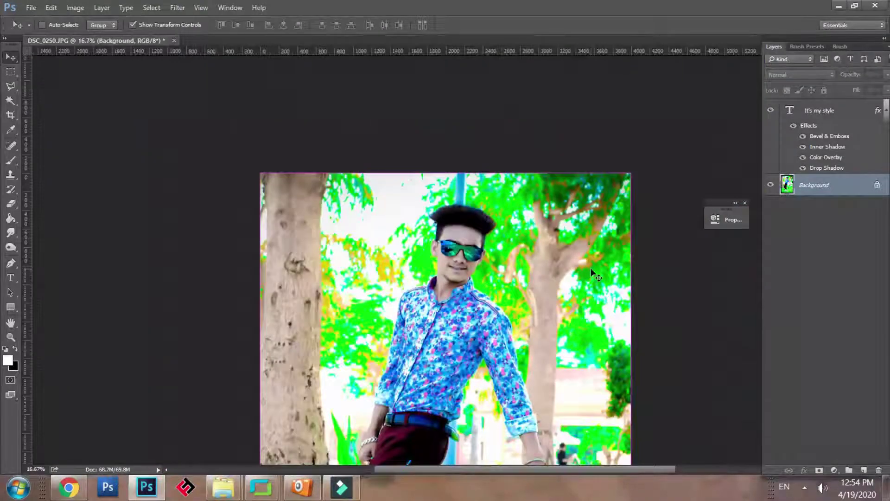
key(ctrl+minus)
key(ctrl+minus)
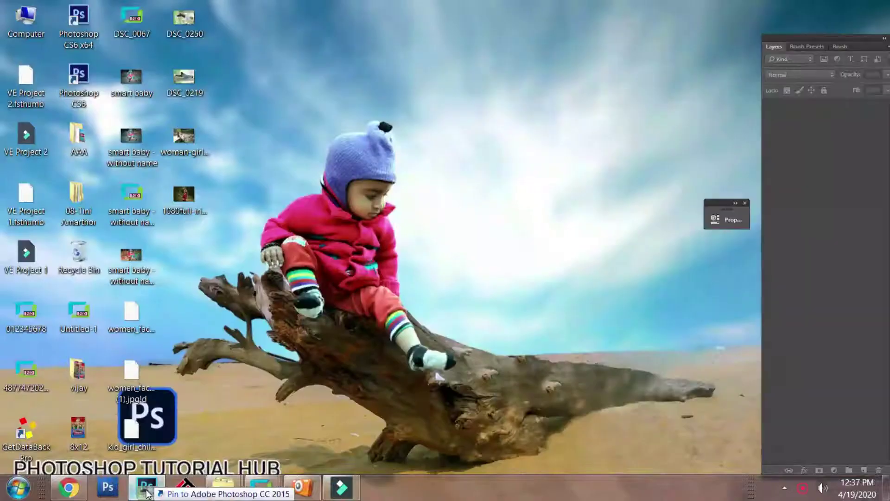
- Open the portrait photo from the desktop in Photoshop
drag(151, 482, 308, 258)
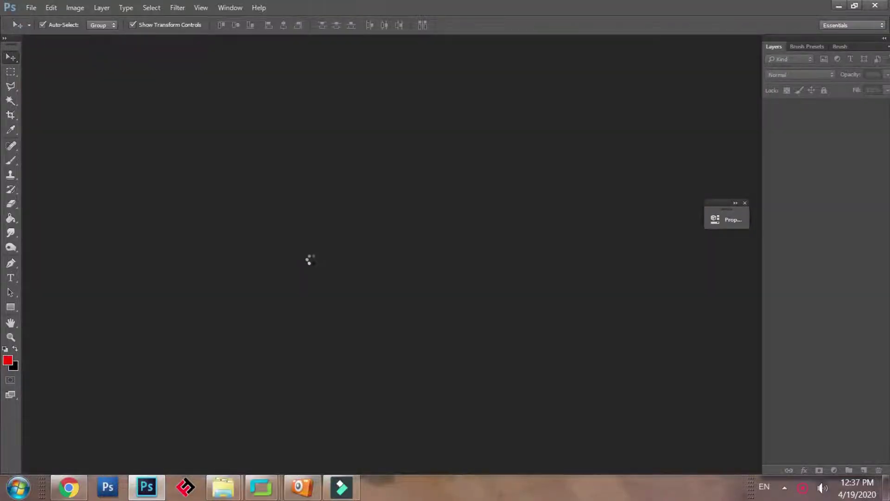